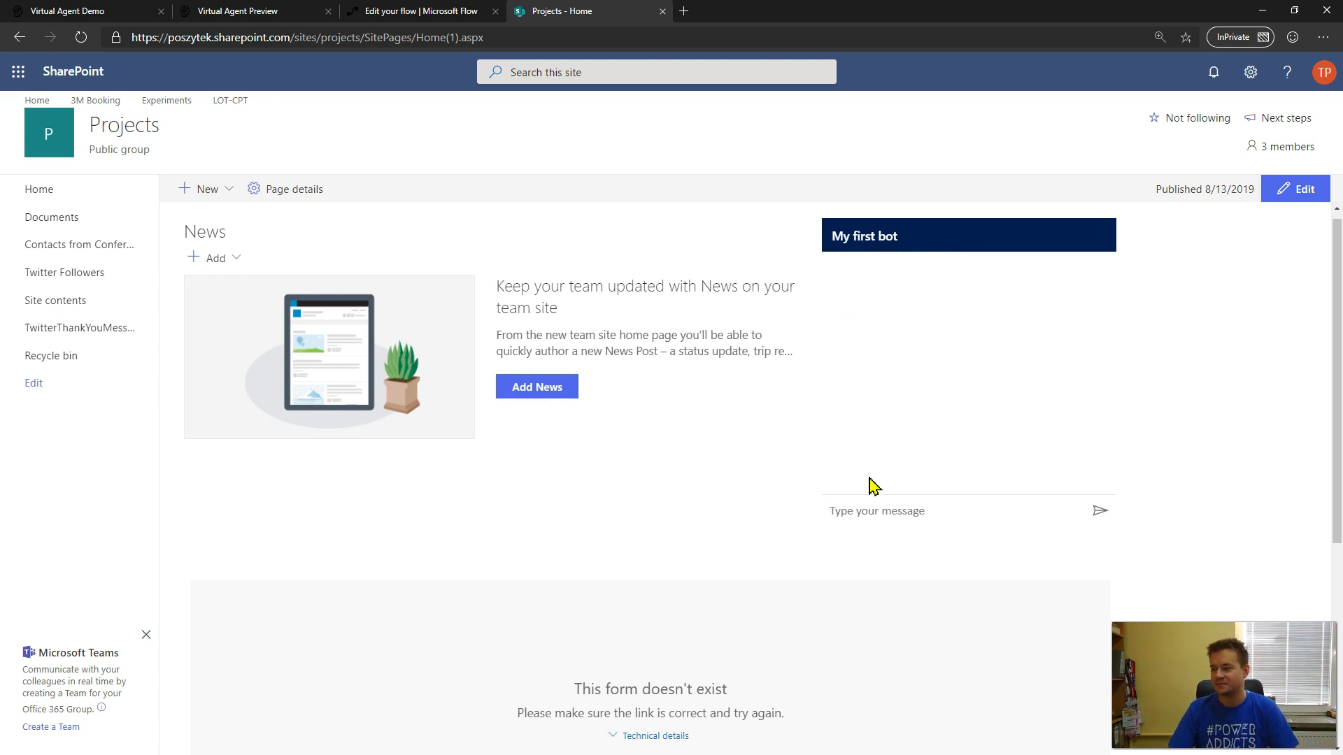
- Ask the SharePoint bot 'Get my tasks' and send it your e-mail address, fixing a typo
text(Get my ta)
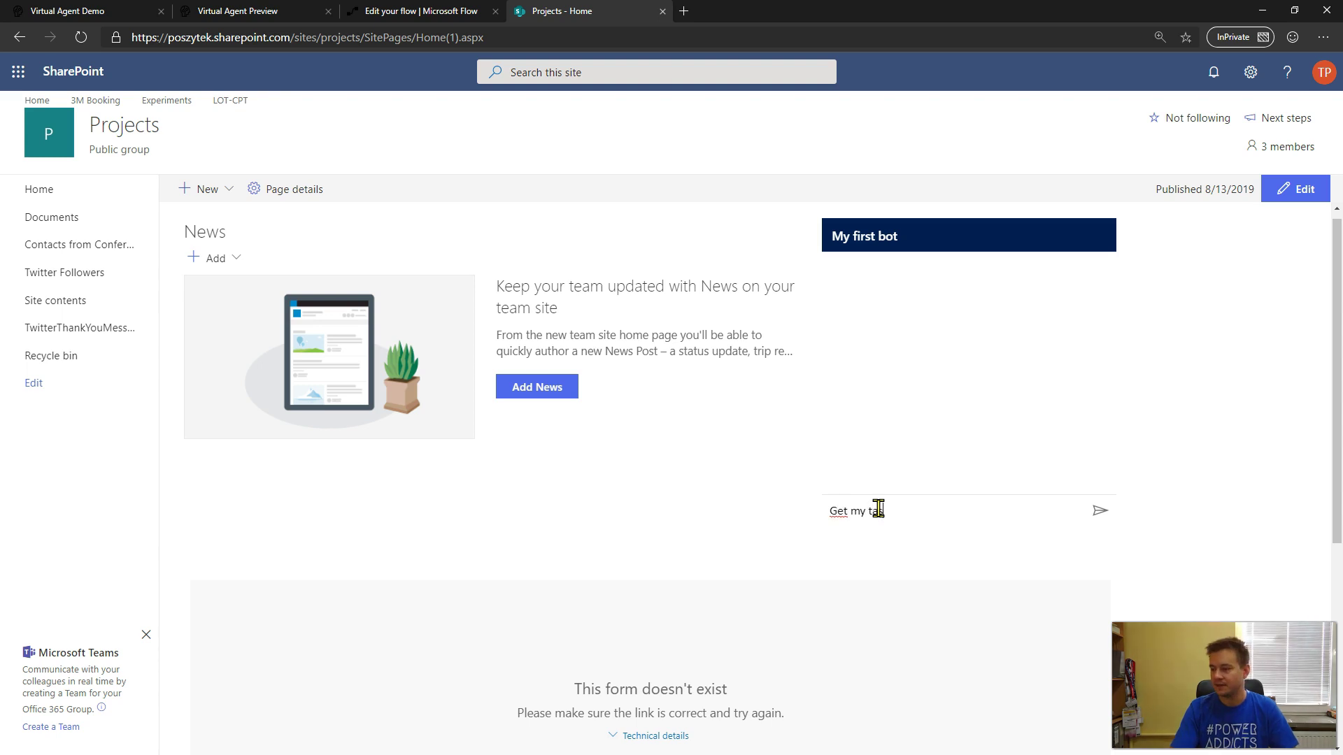
text(sks)
key(Return)
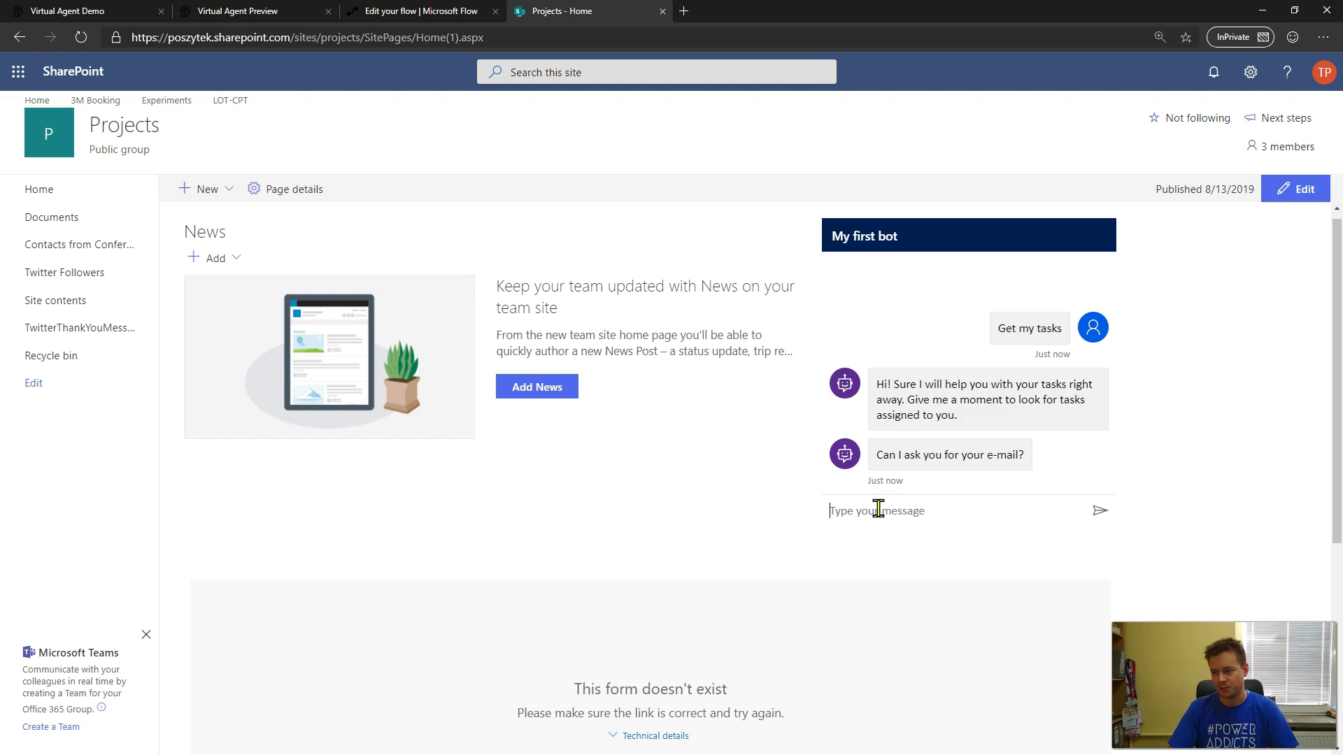
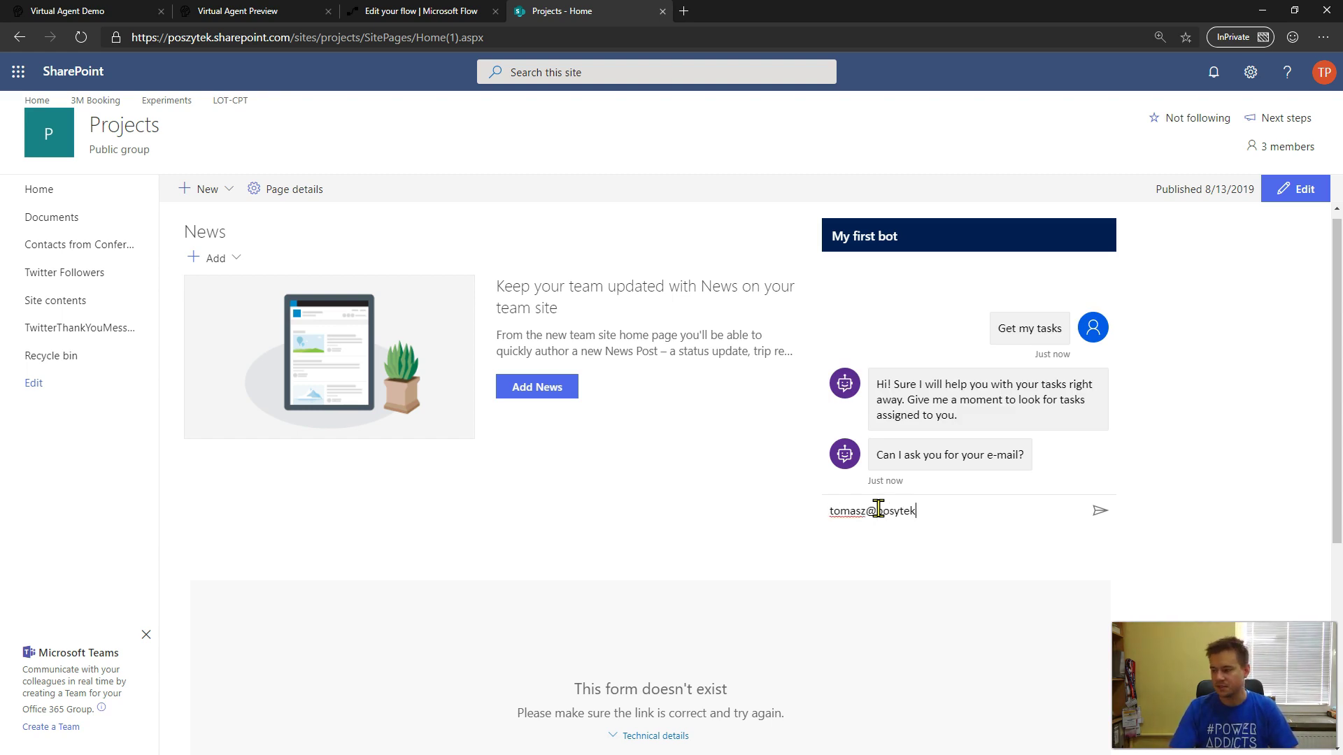
key(Right)
key(End)
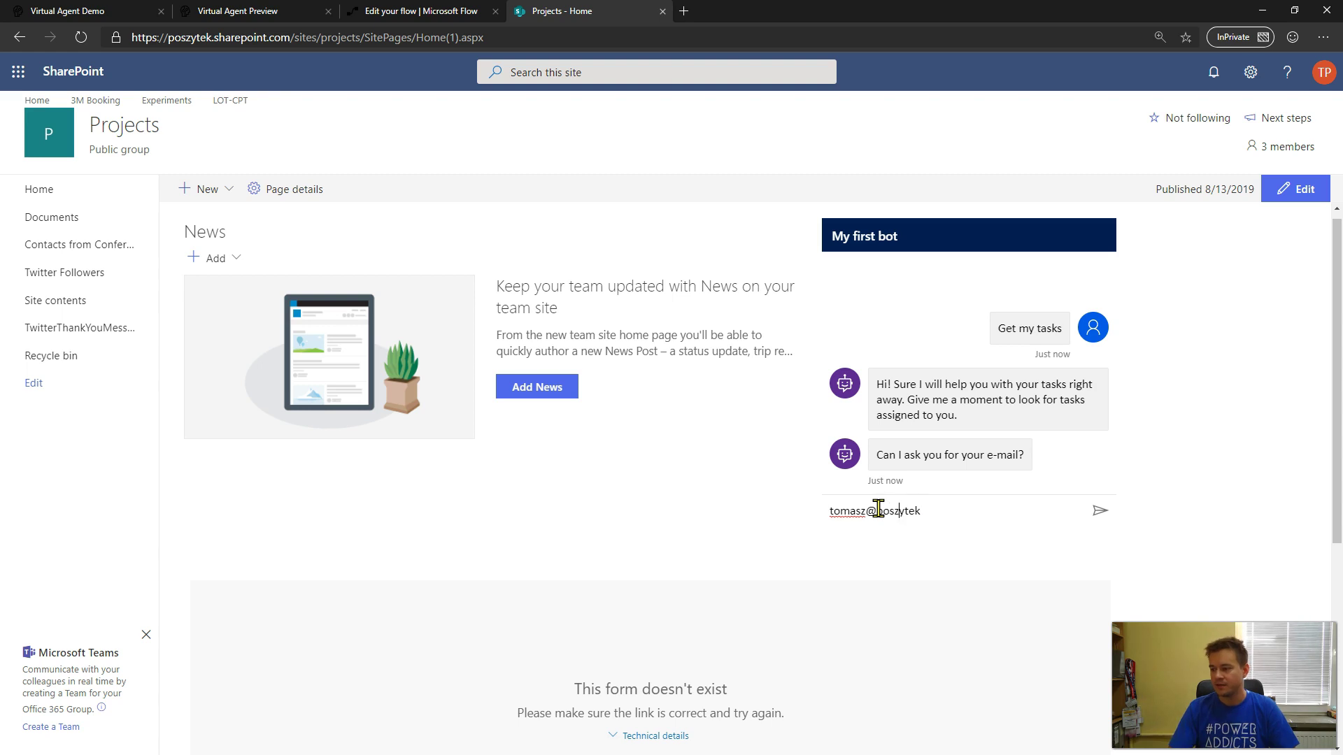
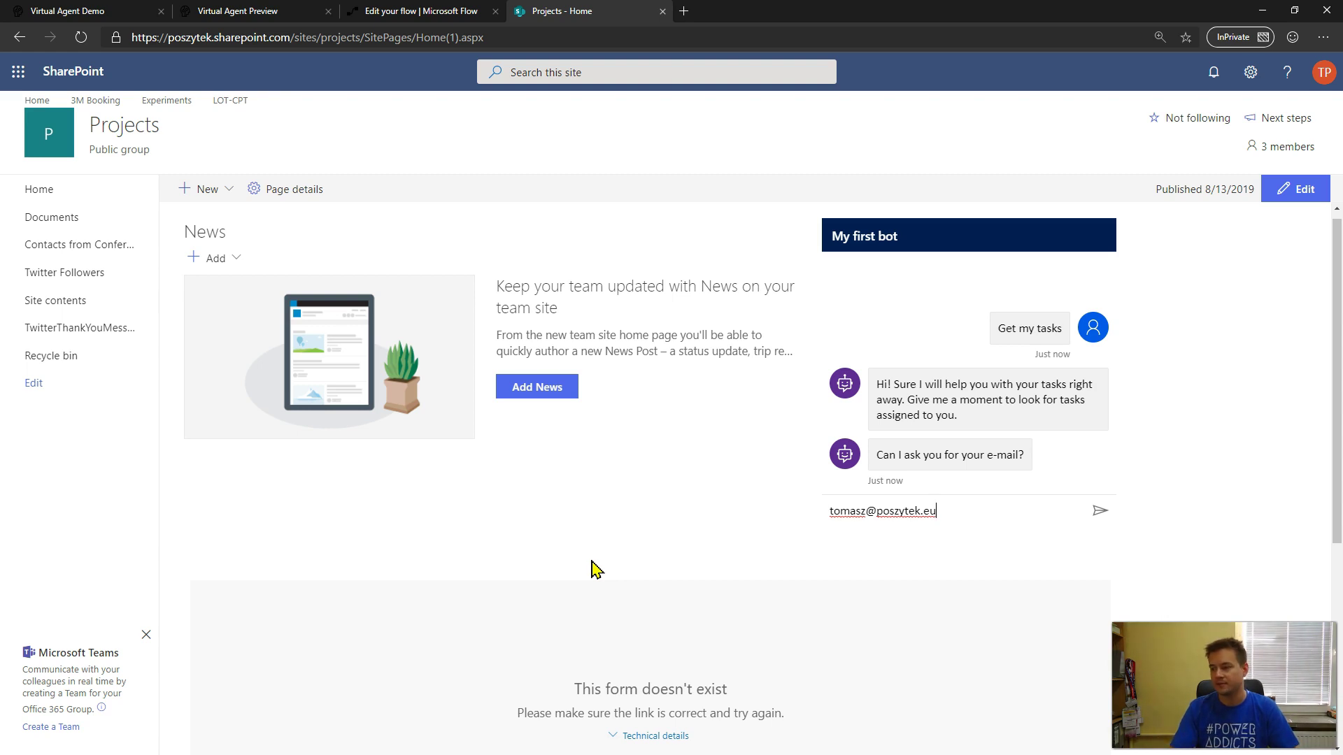
key(Return)
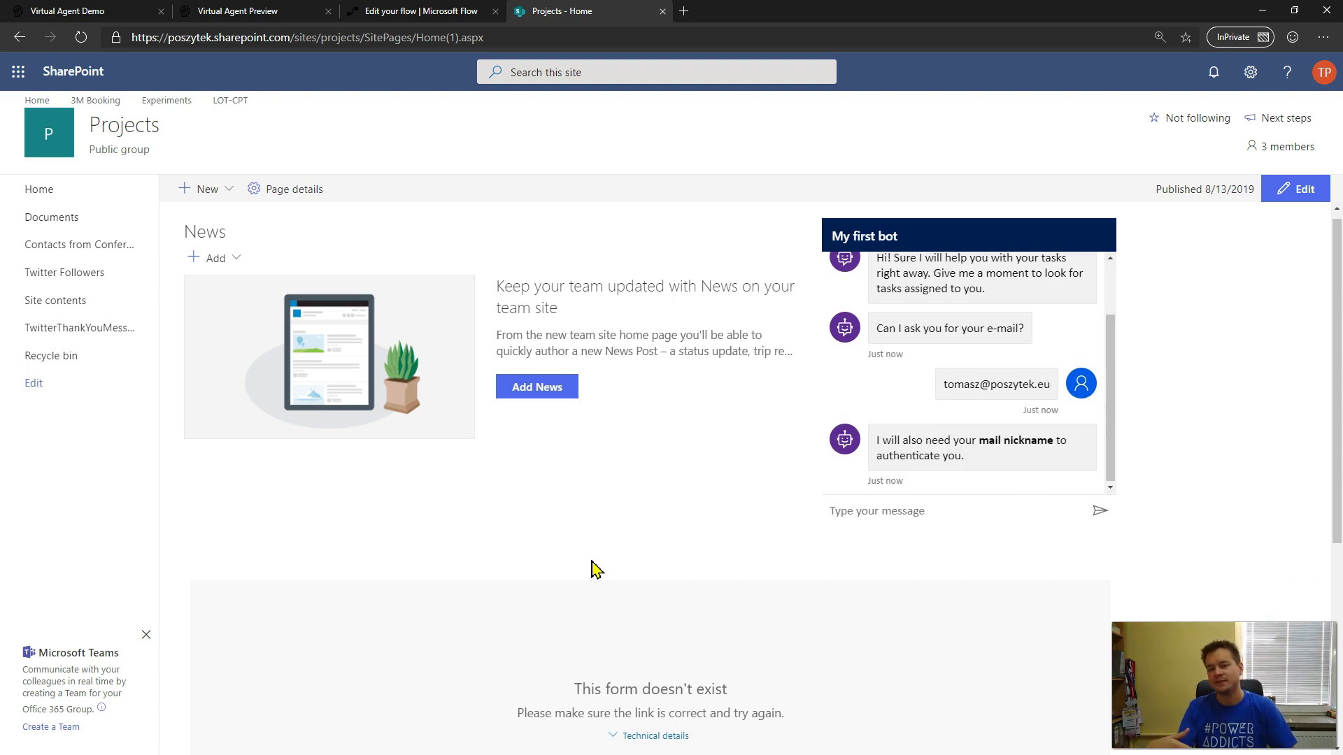
- Send your mail nickname, then reject the bot's confirmation with No
text(Poszytek)
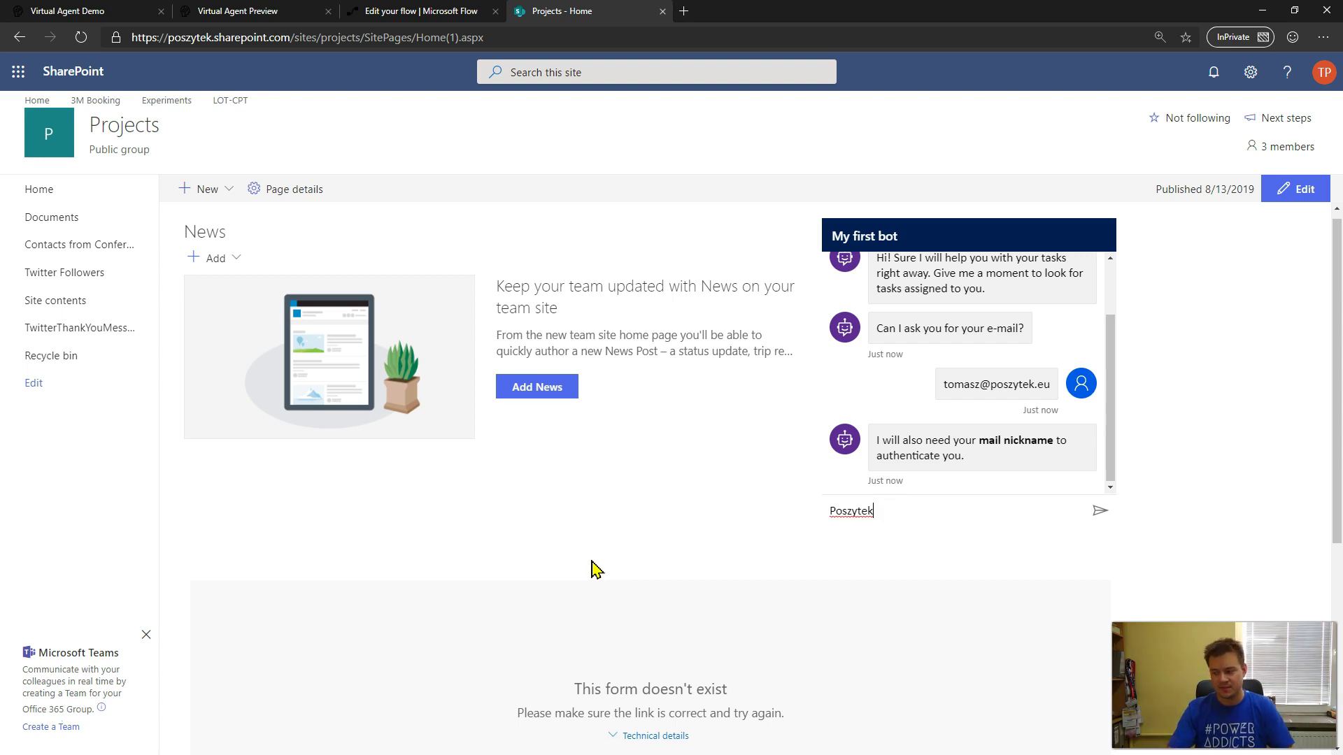
key(Return)
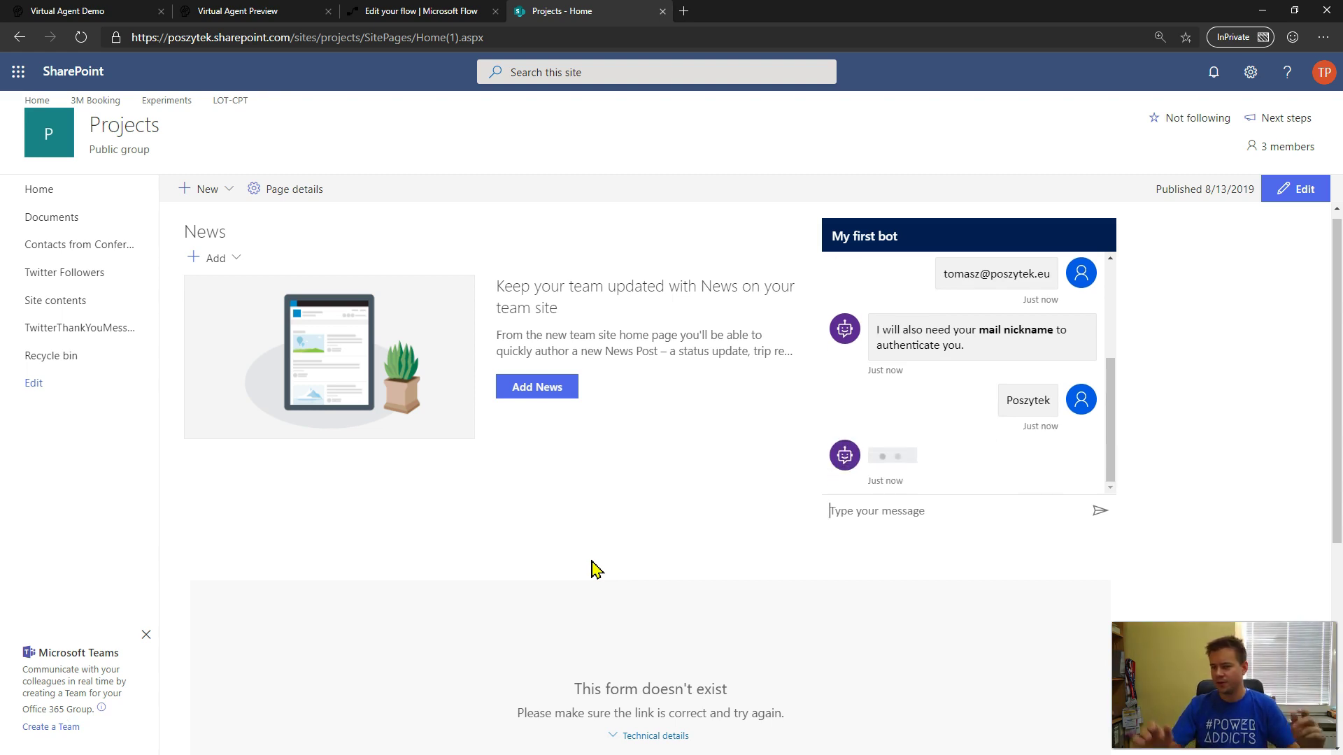
click(923, 480)
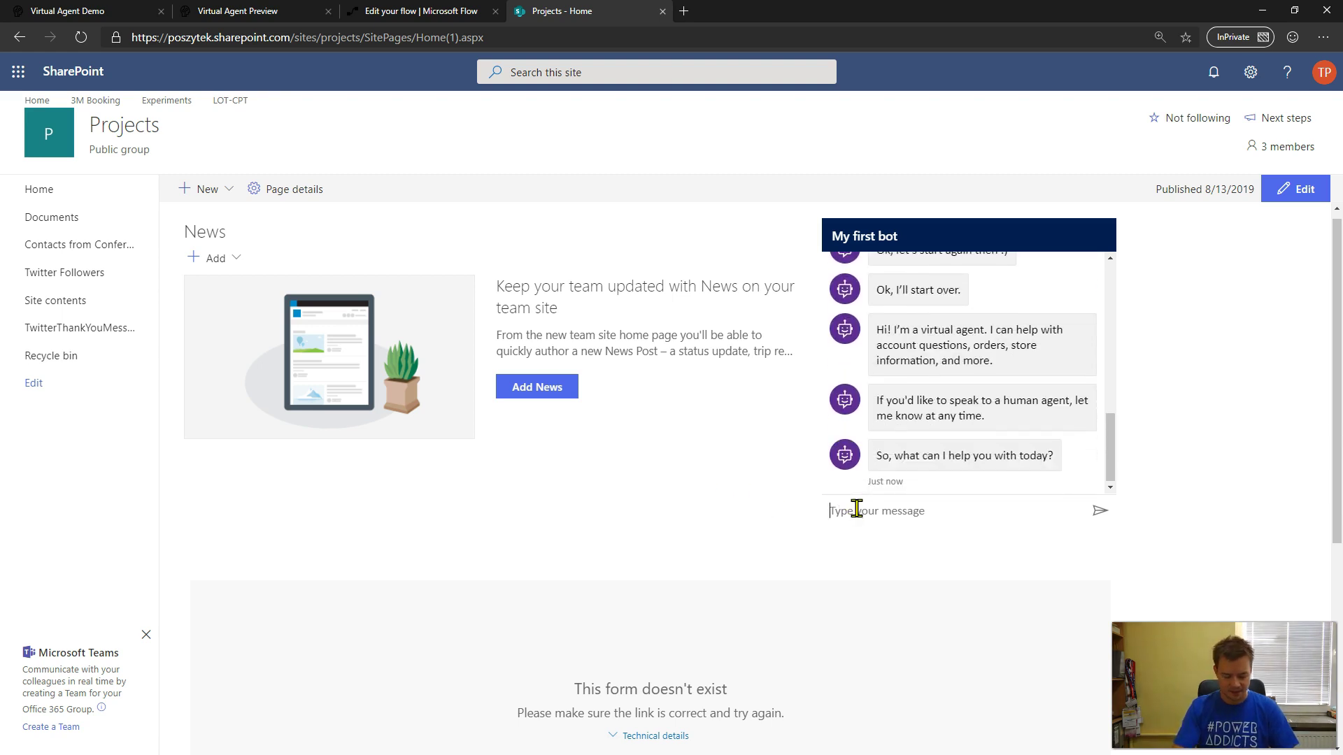
- Request 'Get my tasks' again, supply your e-mail and nickname, and confirm them with Yes
text(Get my tasks)
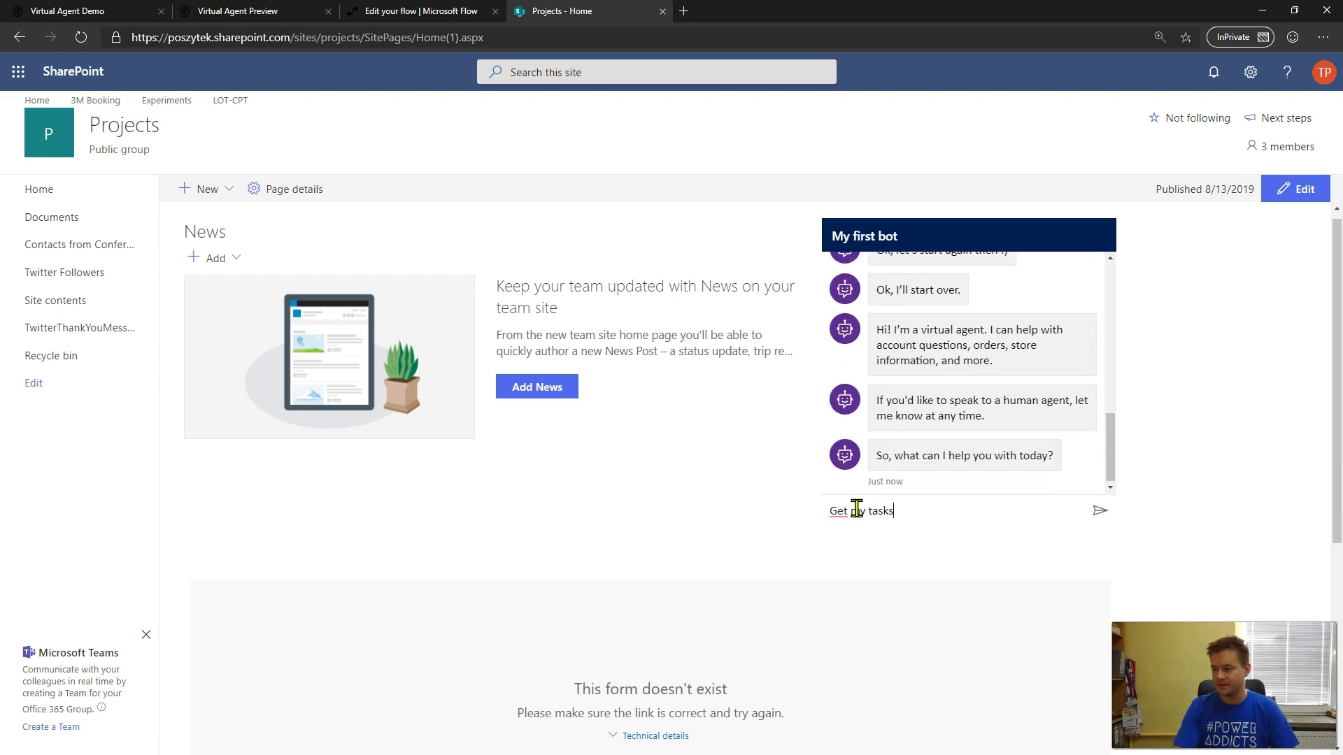
key(Return)
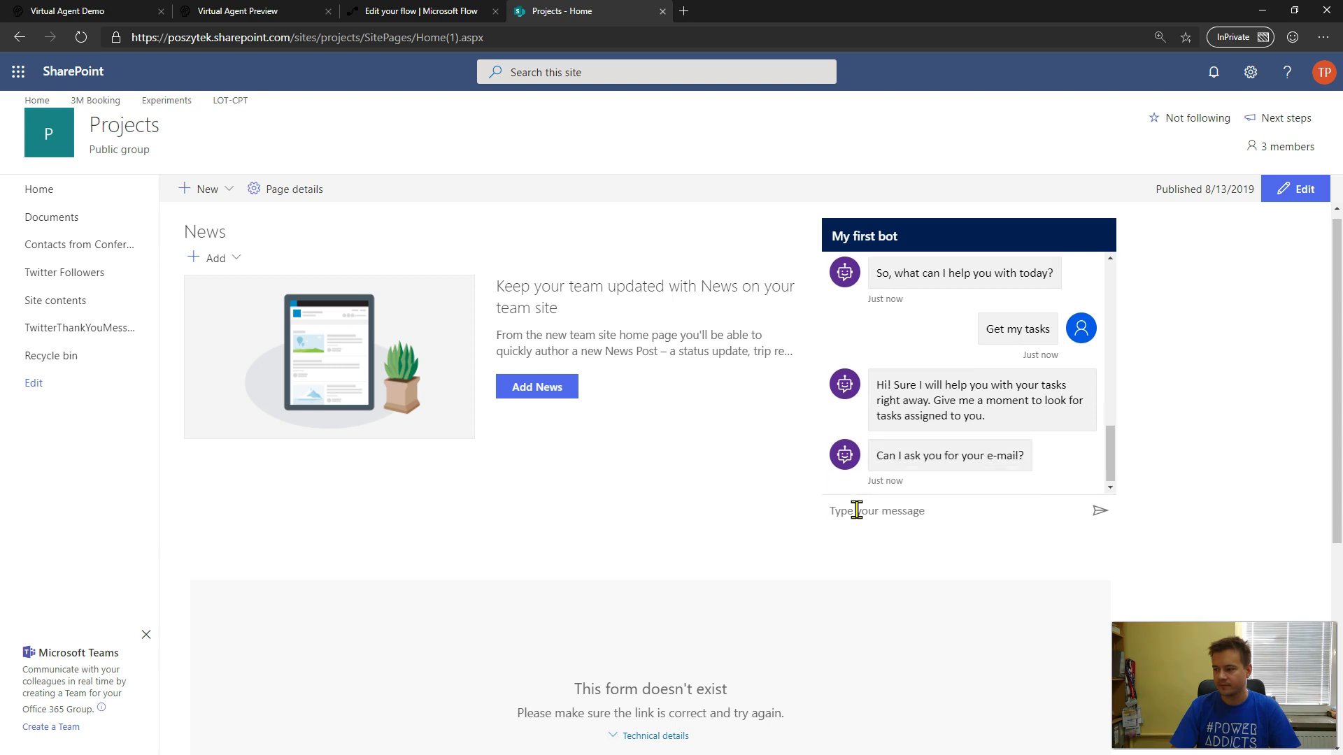
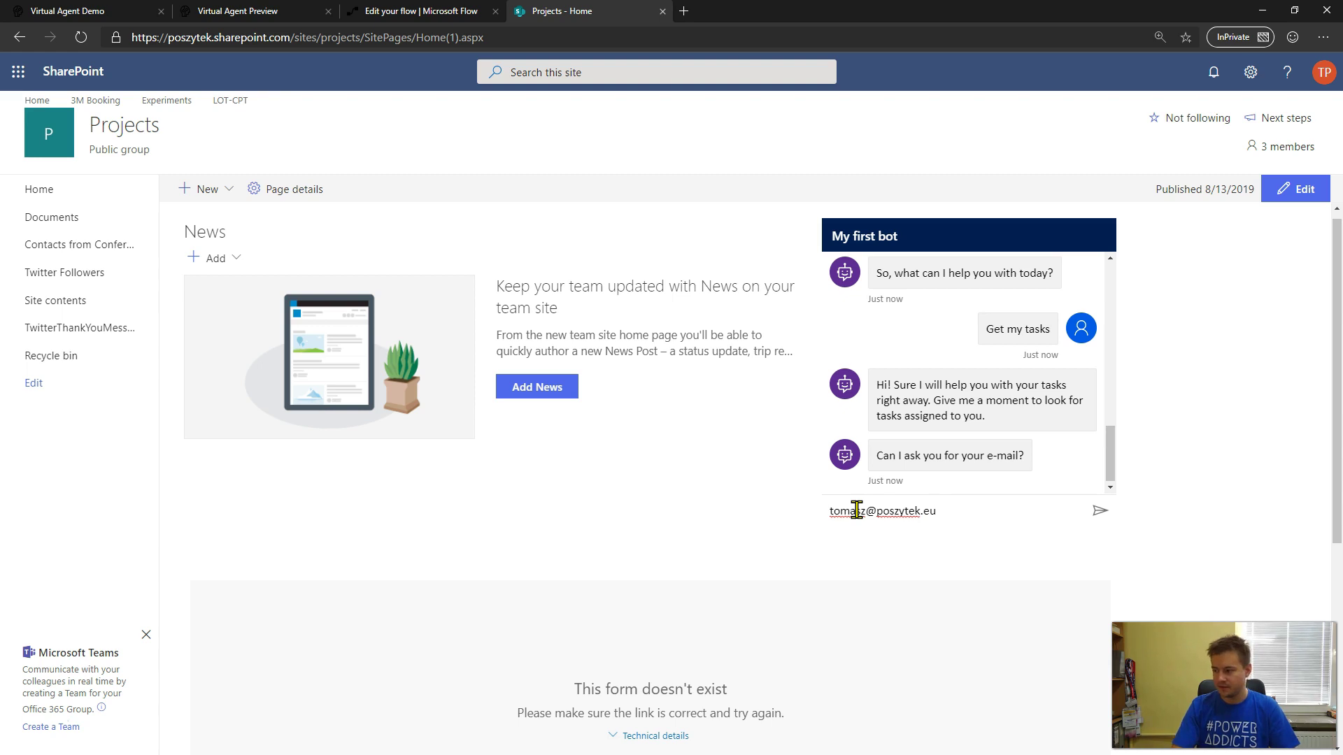
key(Return)
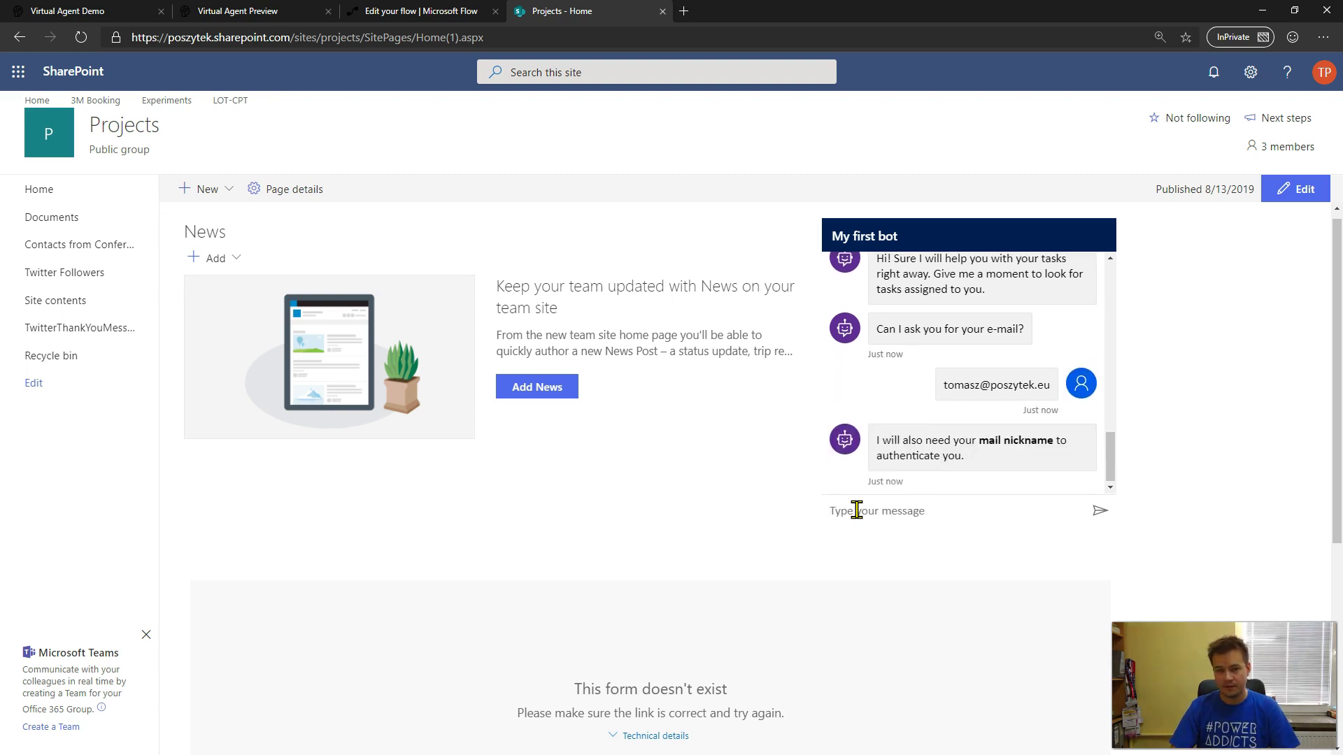
text(Poszu)
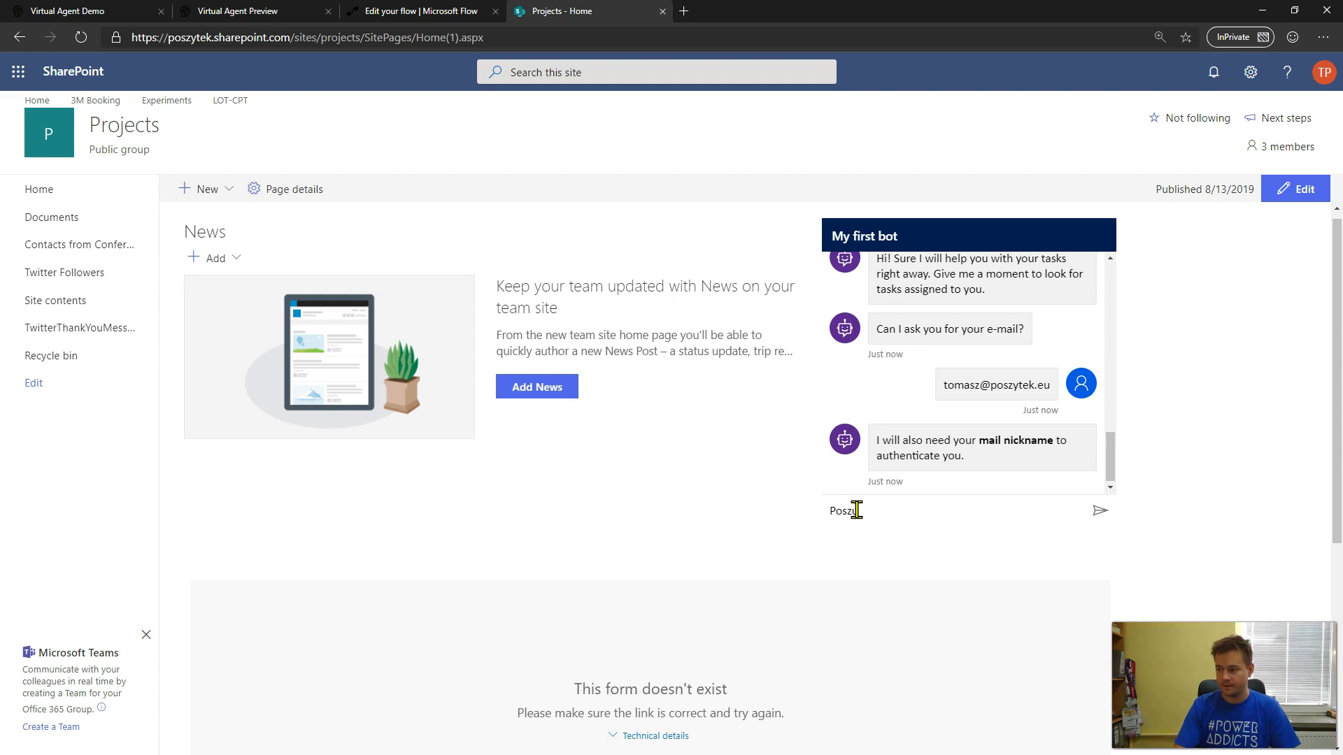
key(Return)
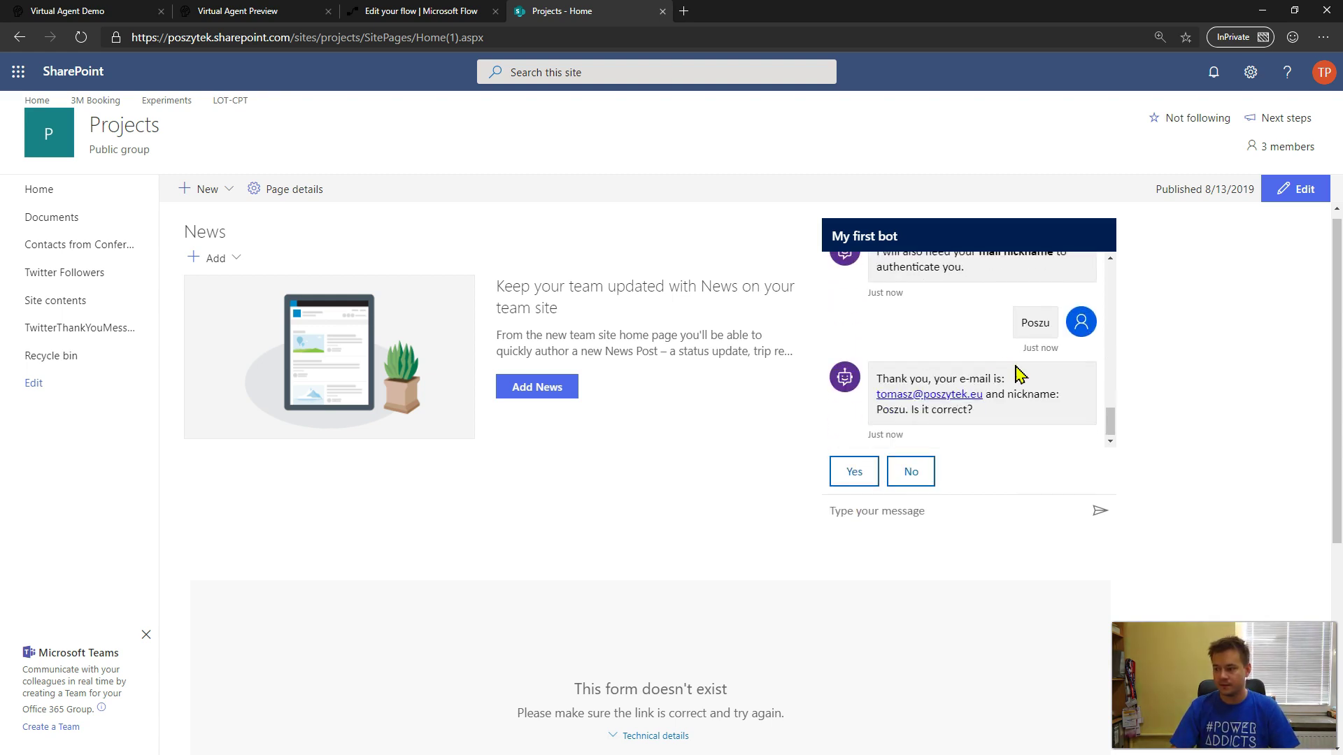
click(859, 472)
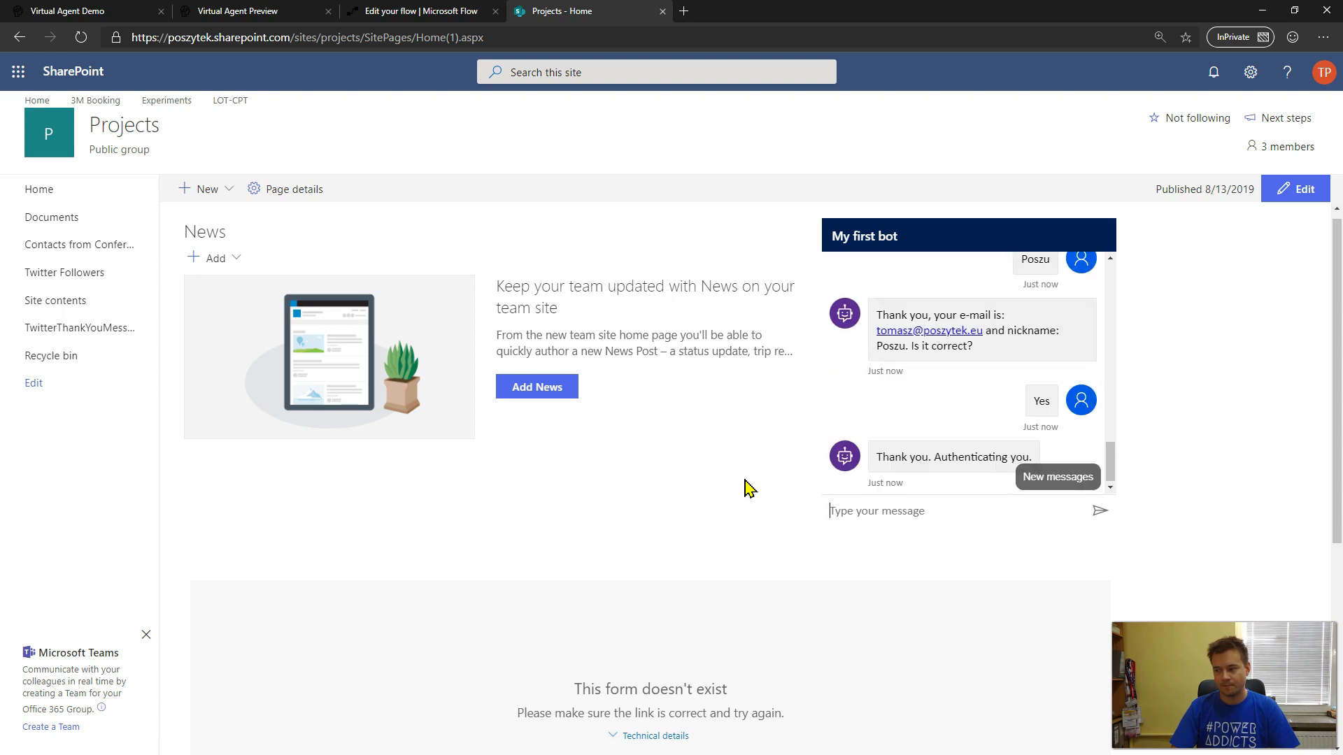
- Browse the returned task list and open the first task's 'Click to open' approval link
scroll(959, 442, down, 2)
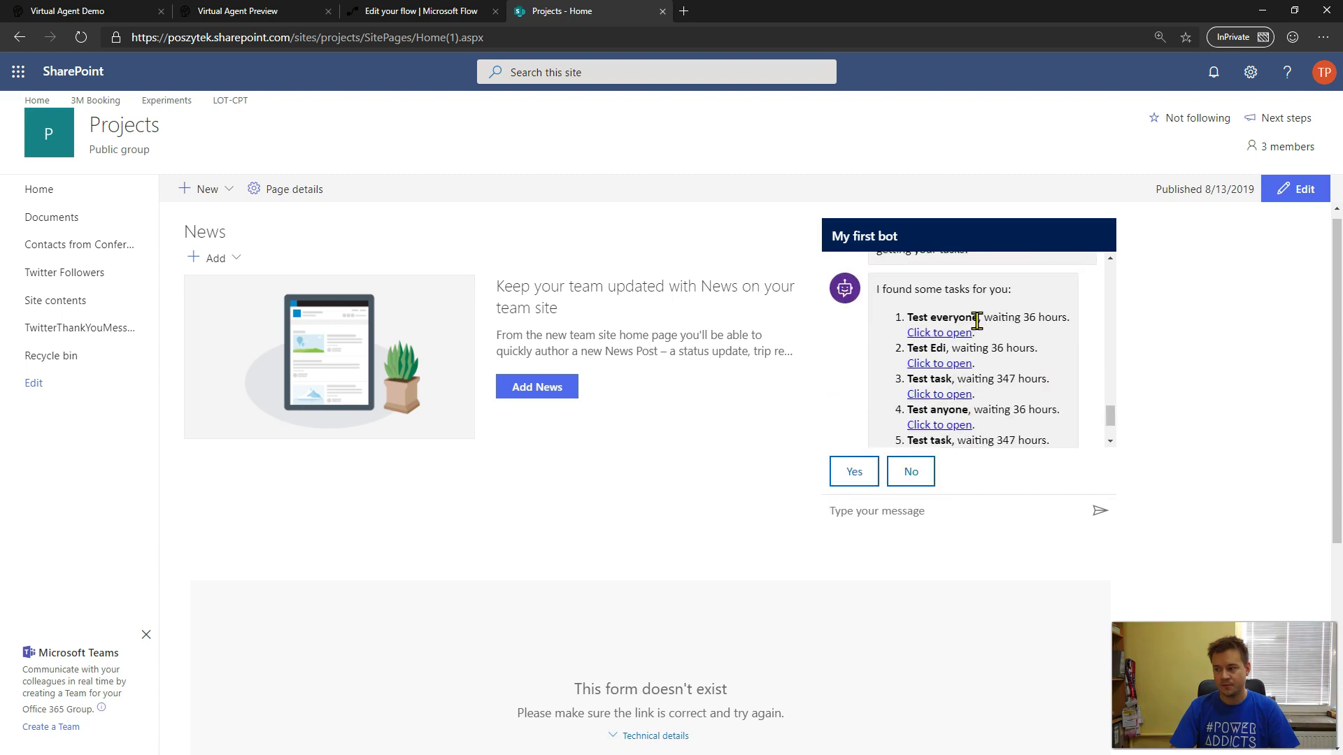
scroll(1017, 374, up, 1)
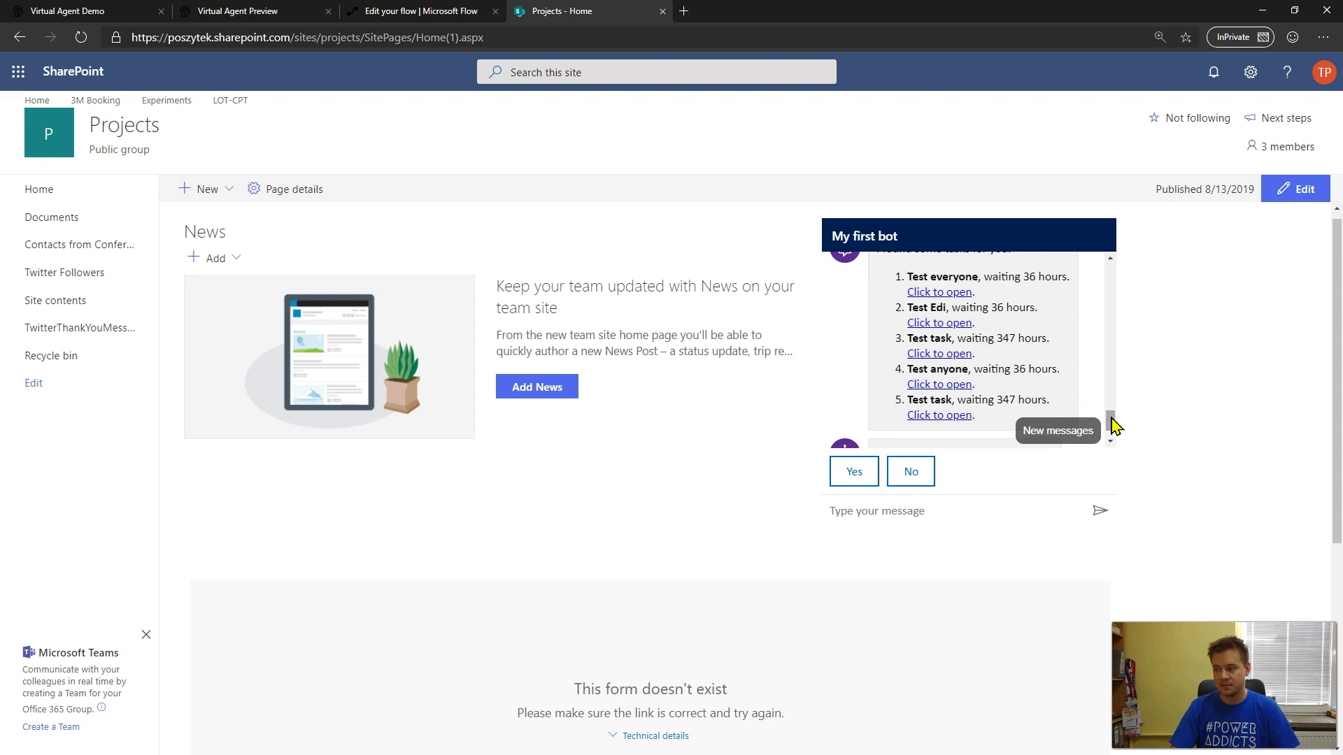
scroll(1112, 424, up, 1)
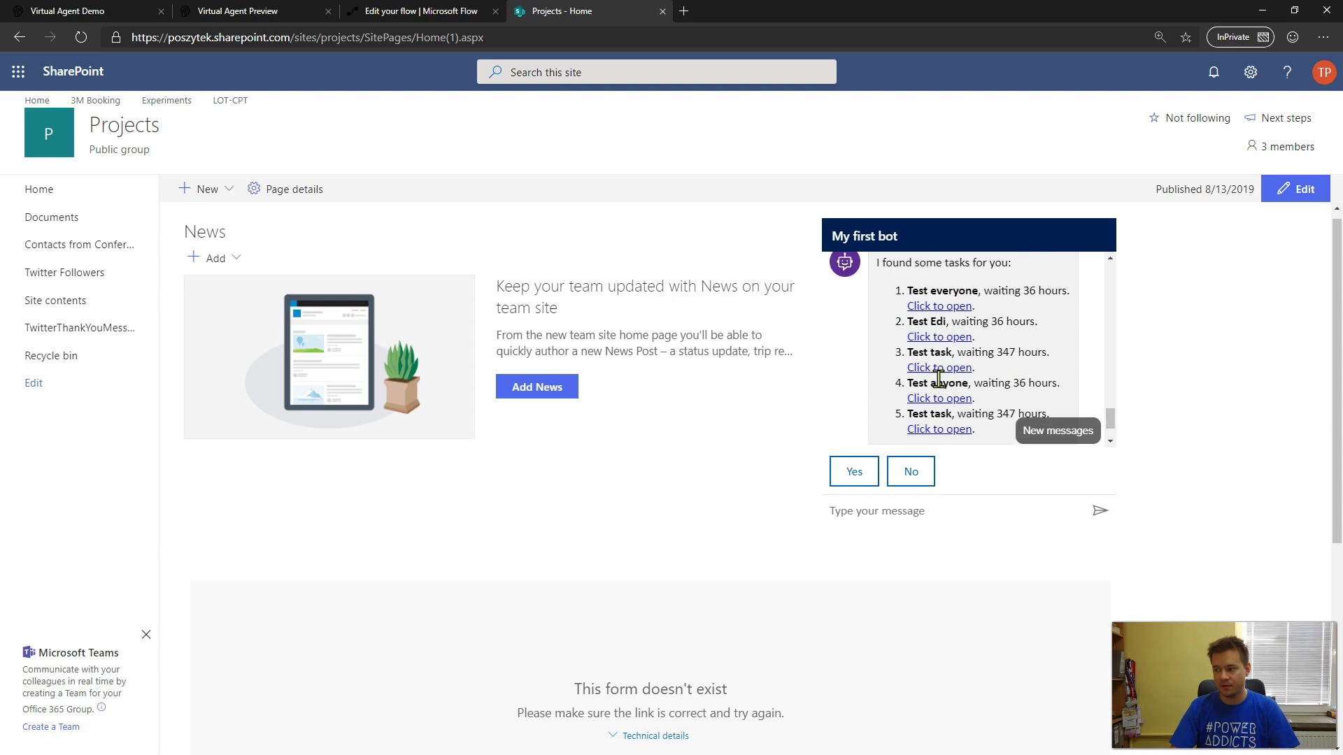
click(944, 316)
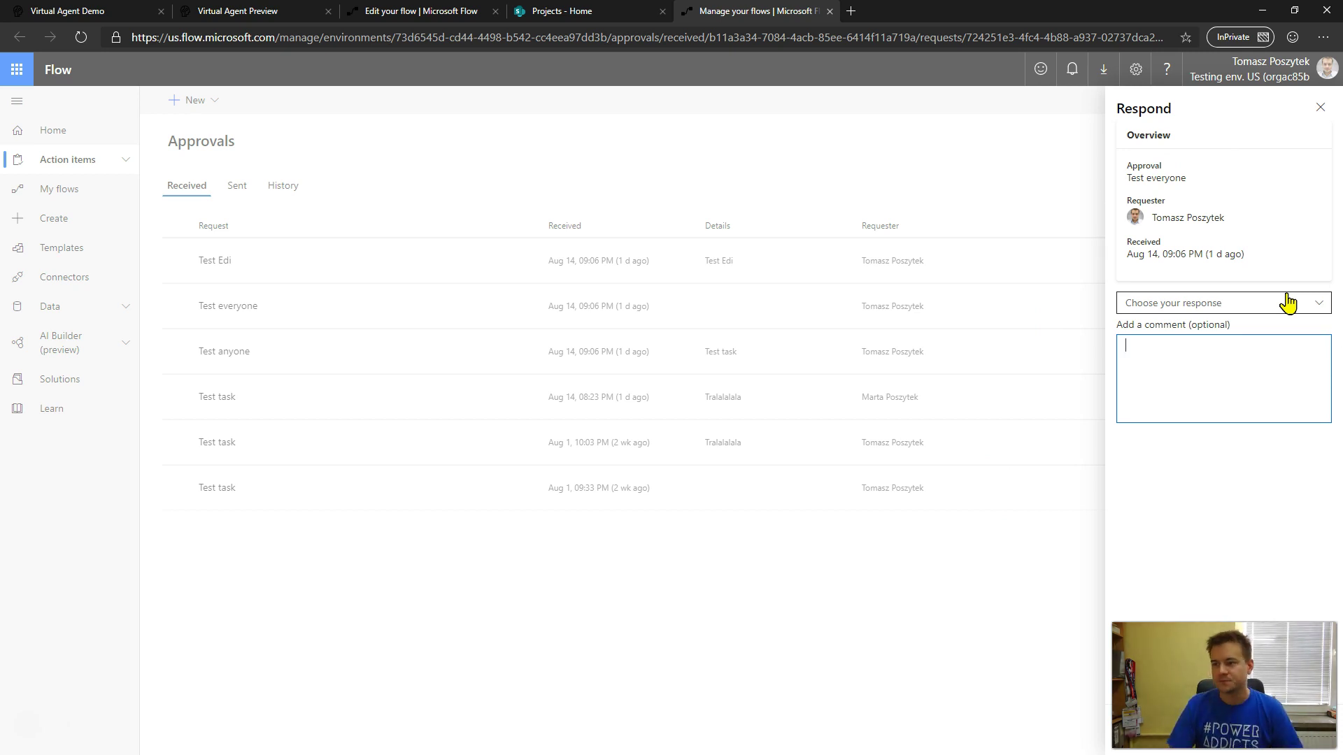
- Return to the Virtual Agent Preview tab showing My first bot's home page
click(253, 15)
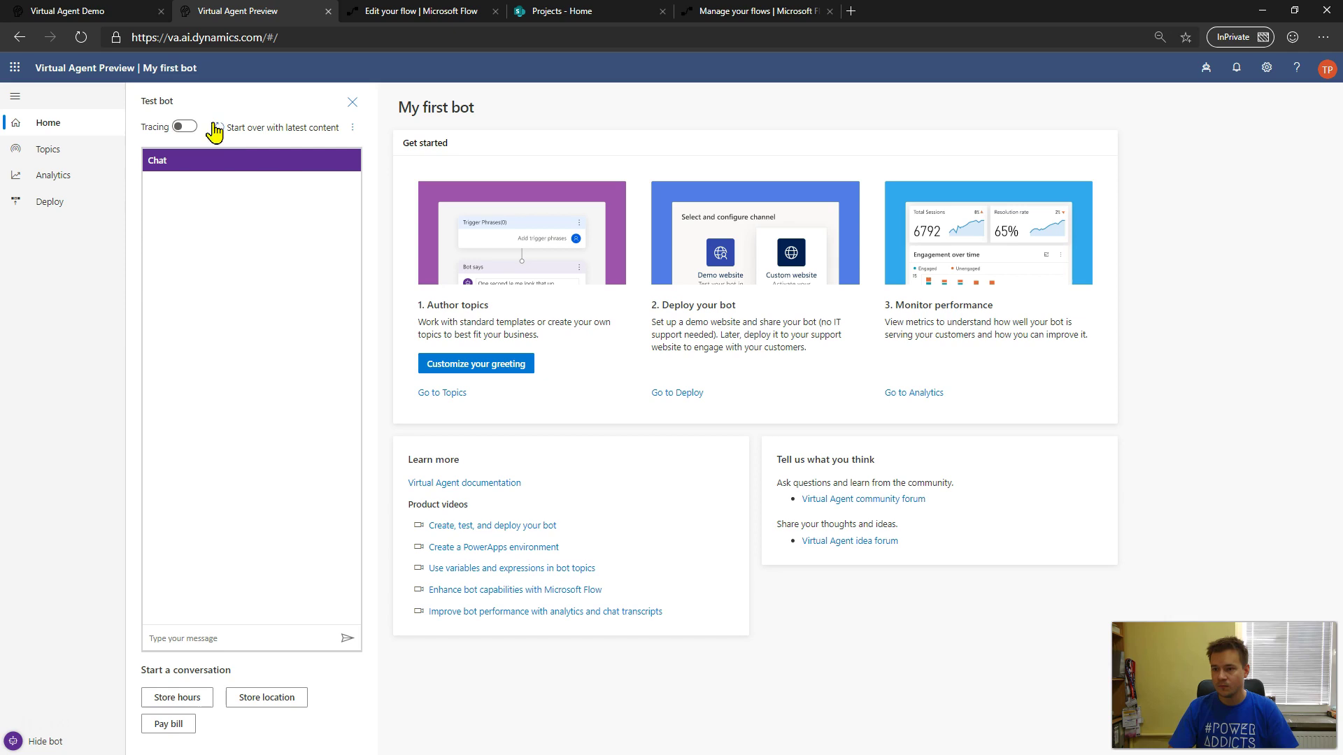
- Choose New bot from the header bots list to bring up the Create a new bot dialog
click(1206, 70)
click(1195, 138)
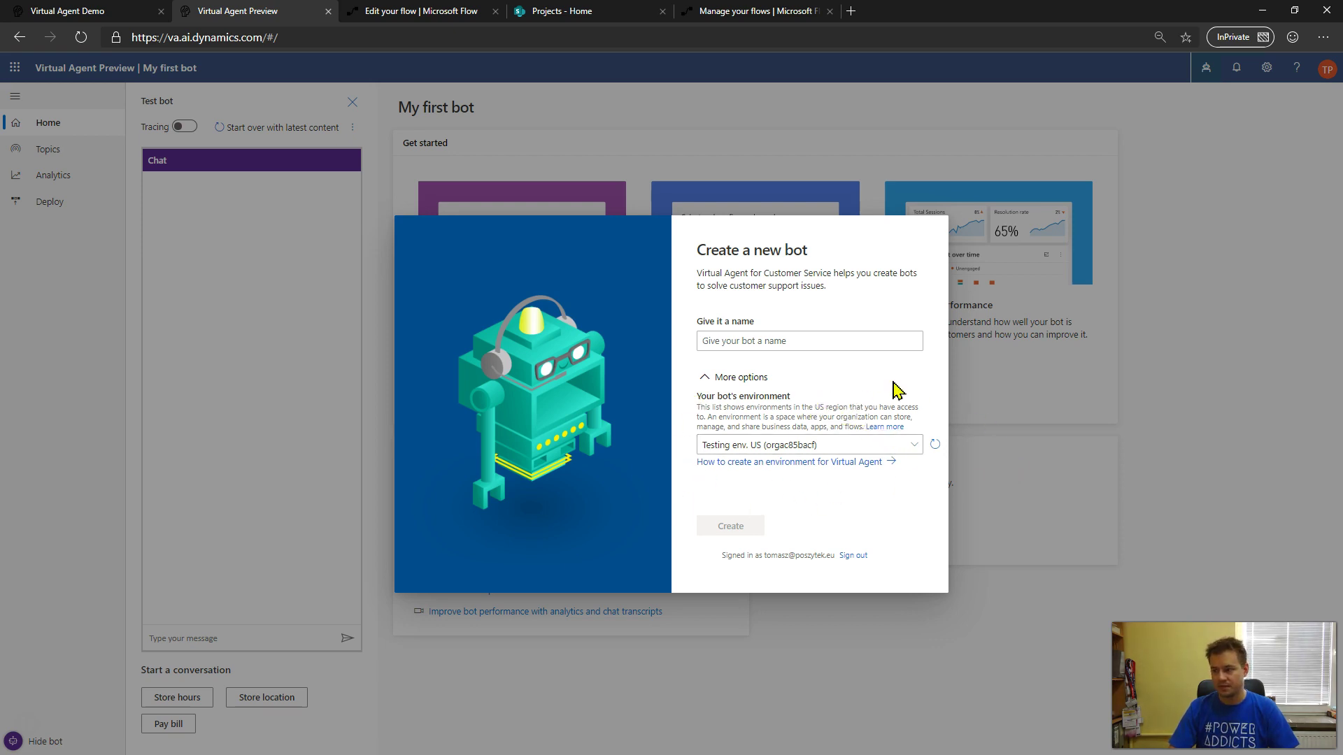
- Name the new bot 'My second bot' and create it
click(861, 344)
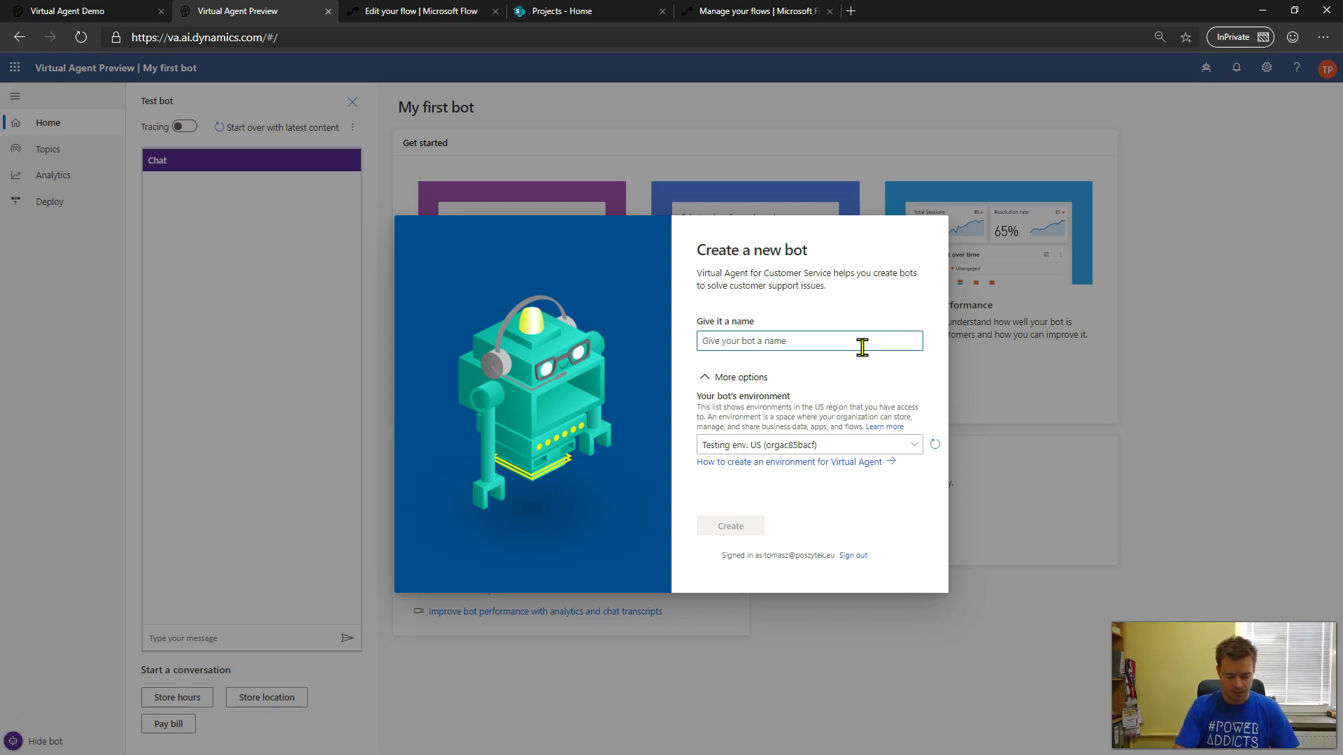
text(M)
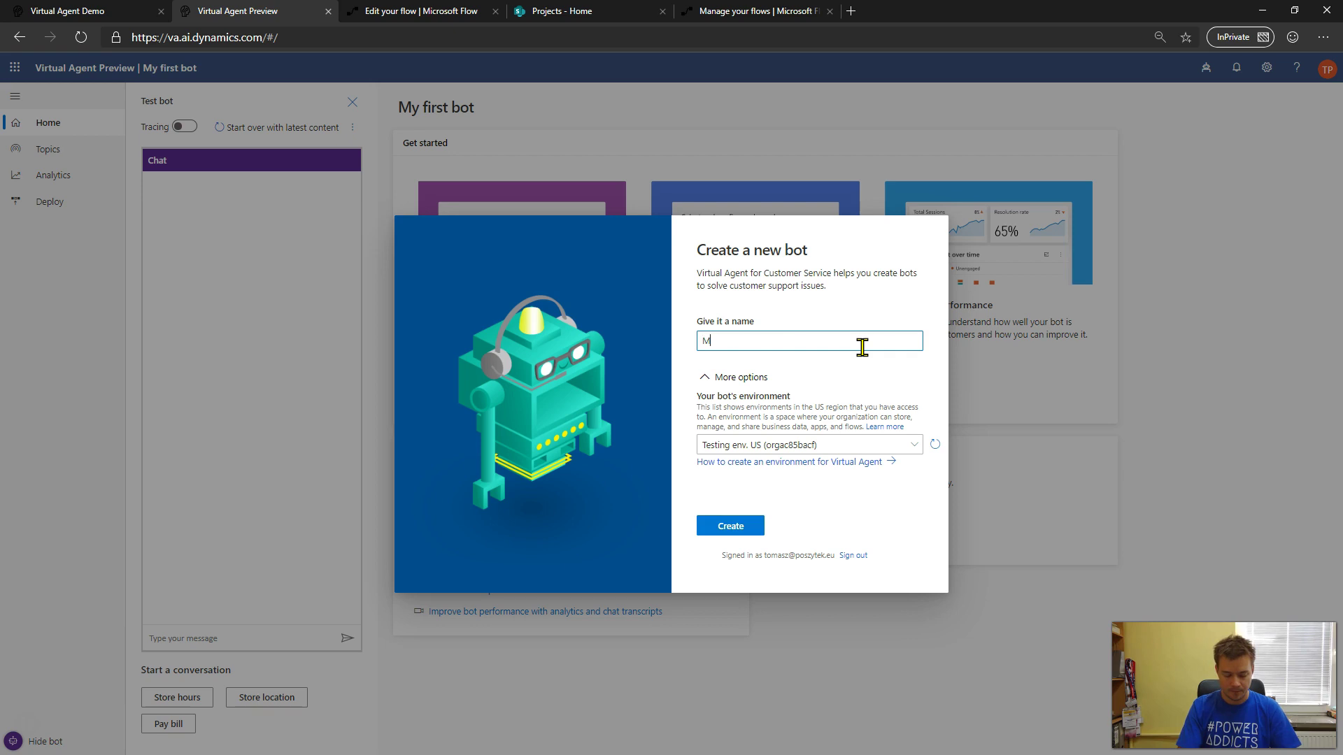
text(y second bot)
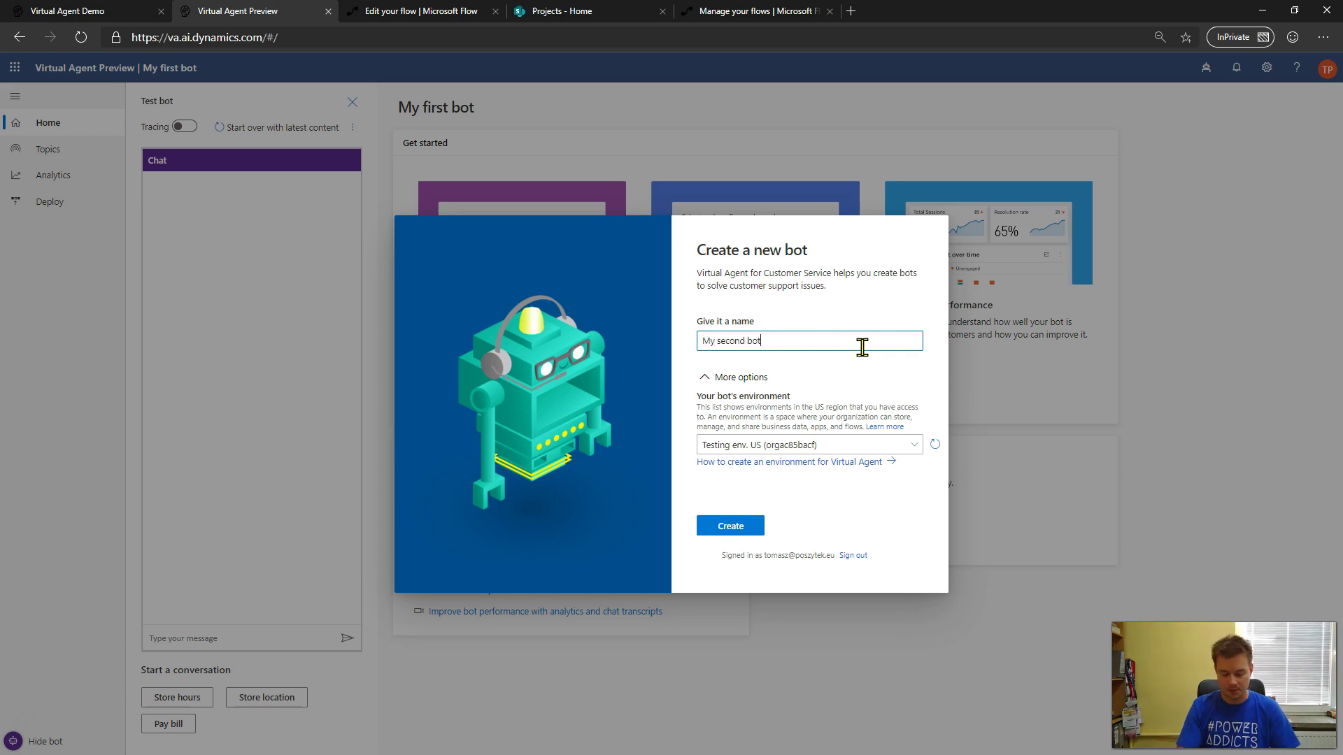
click(731, 531)
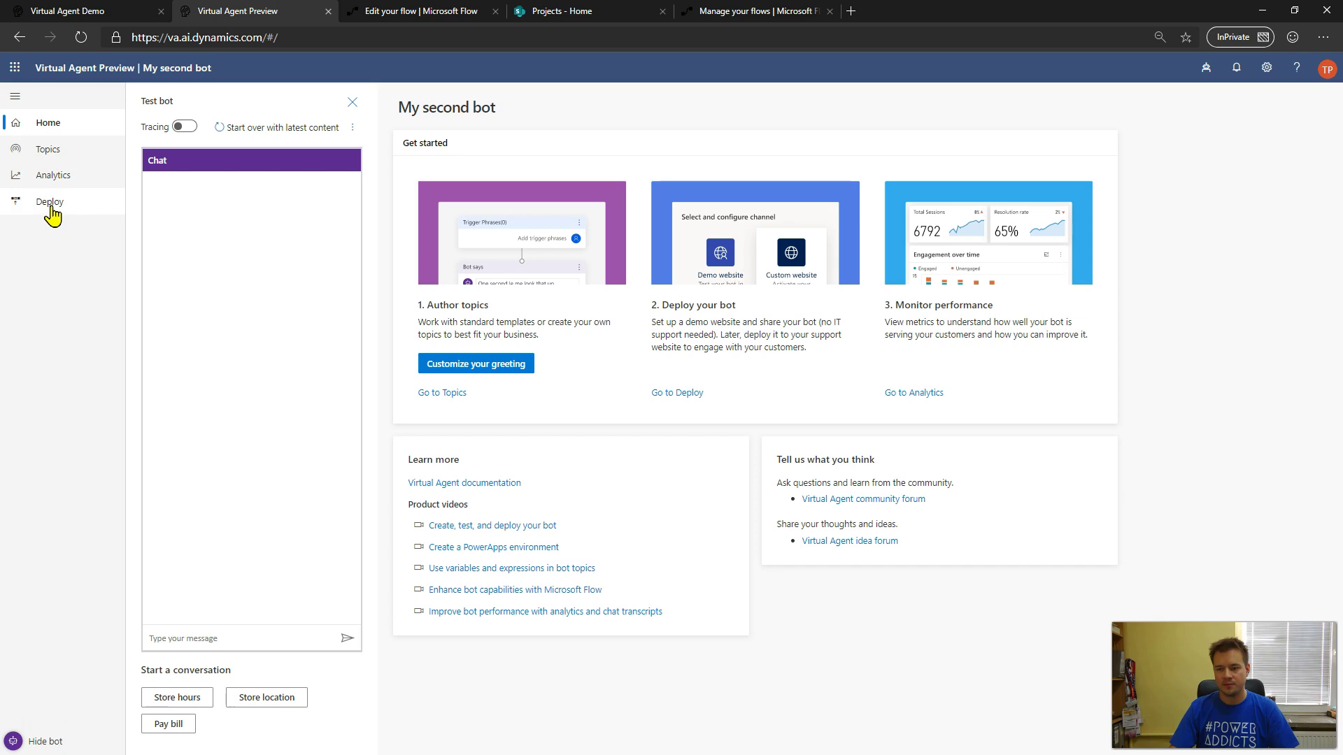
- From the Topics list, scroll to System topics and open Escalate for editing
click(41, 150)
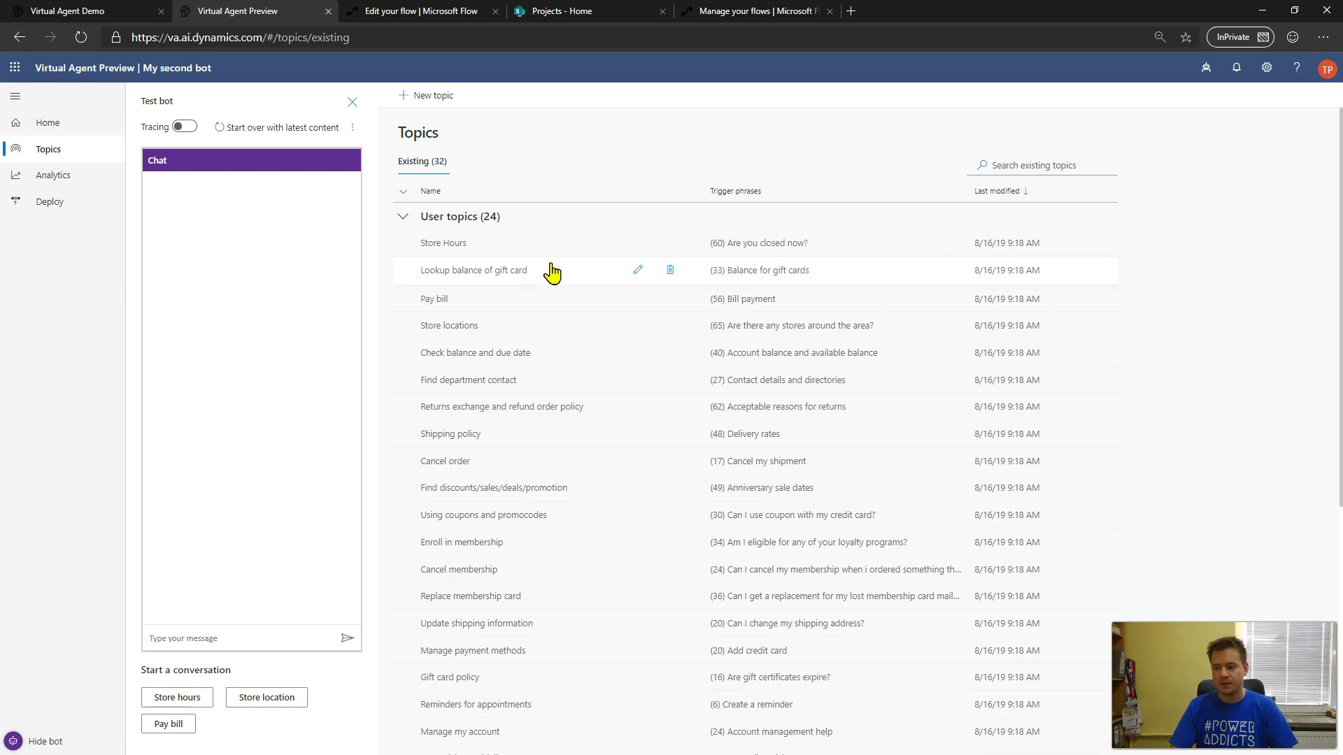
scroll(547, 271, down, 3)
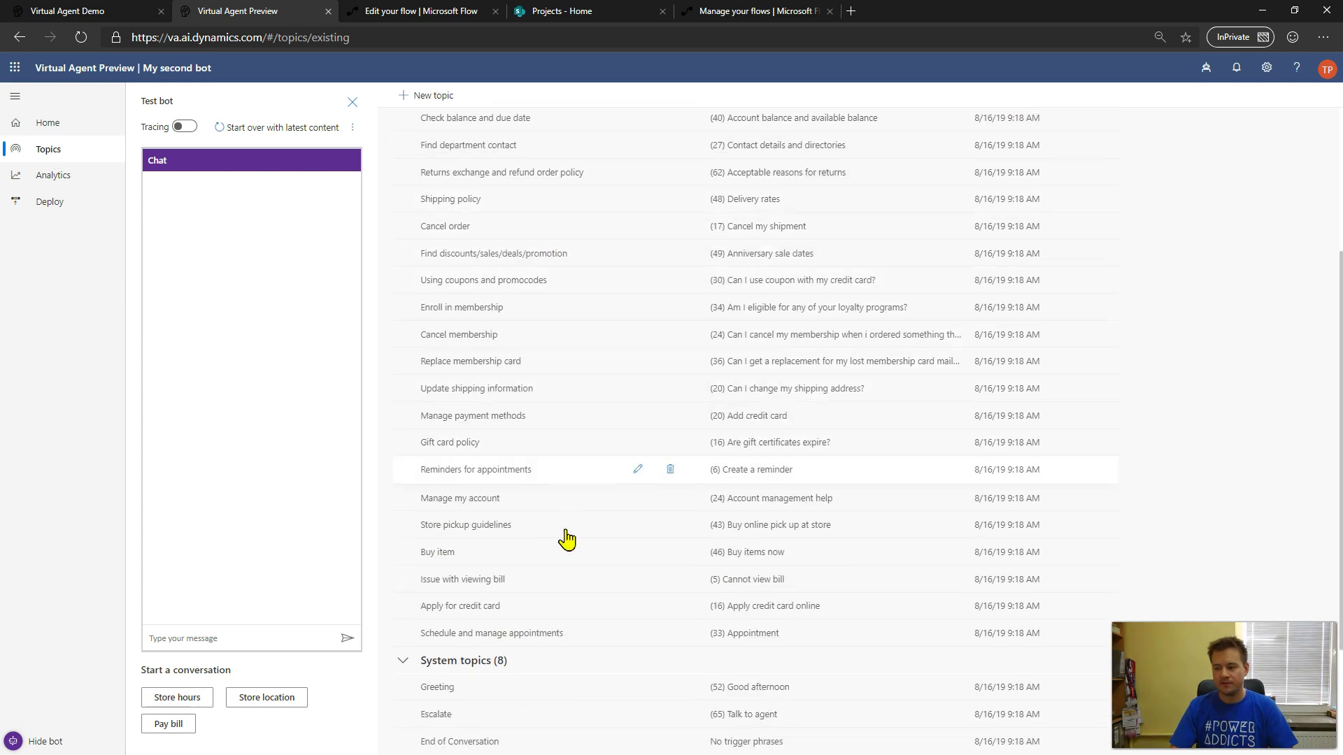
scroll(553, 546, up, 3)
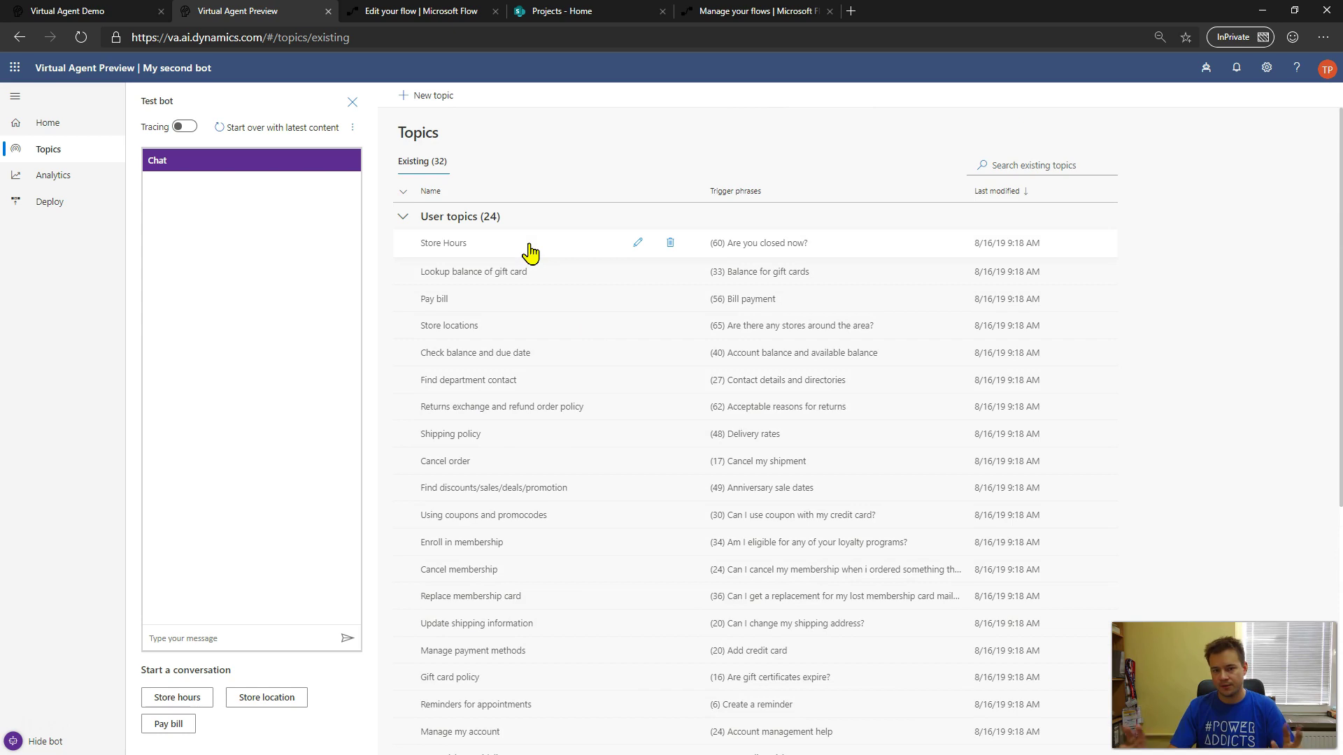
scroll(530, 254, down, 5)
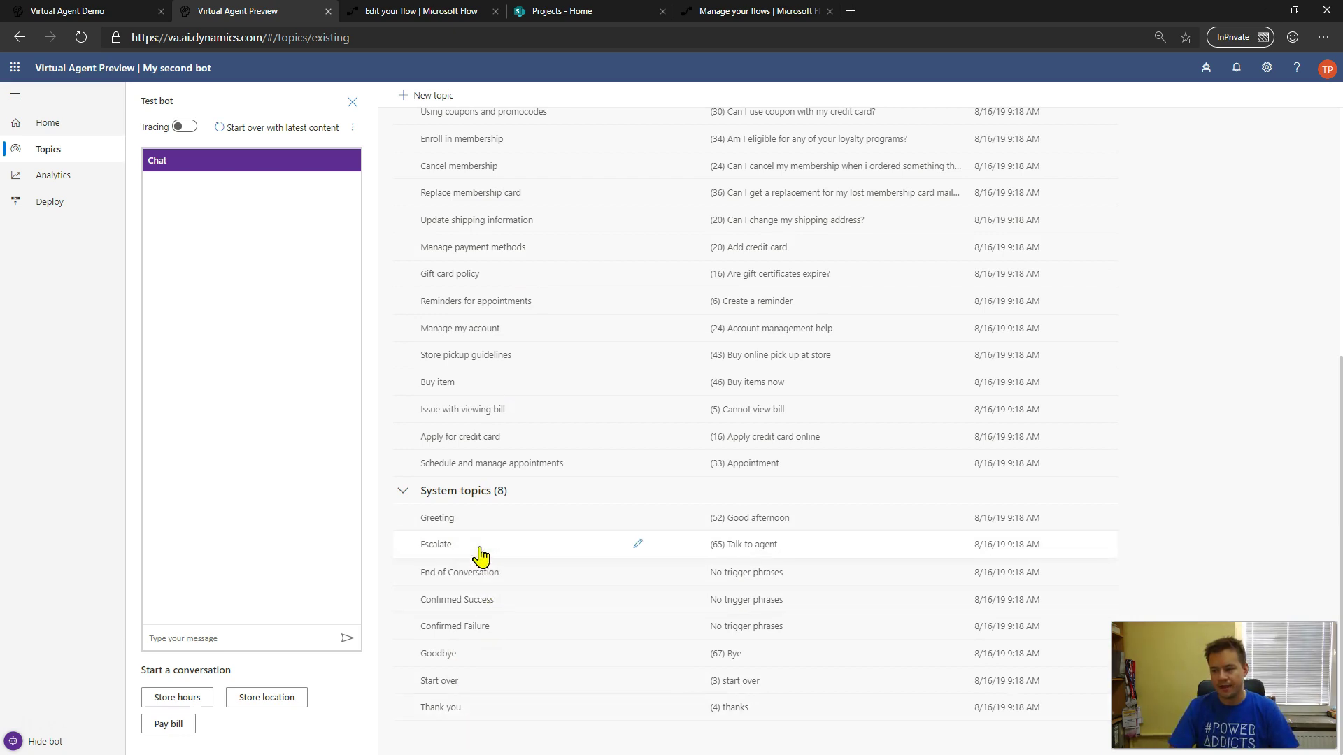
click(638, 545)
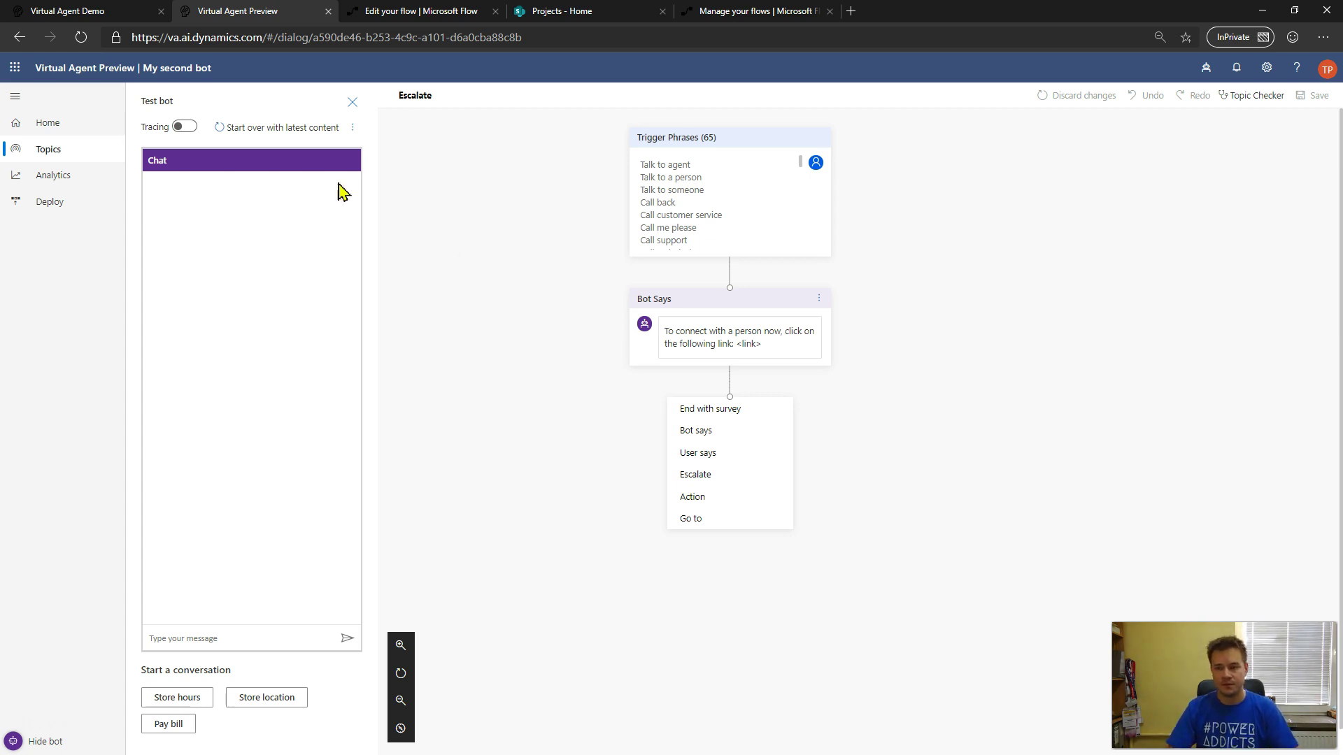
- Begin a new topic from Topics, entering its name and trigger phrase fields and the test chat box
click(45, 147)
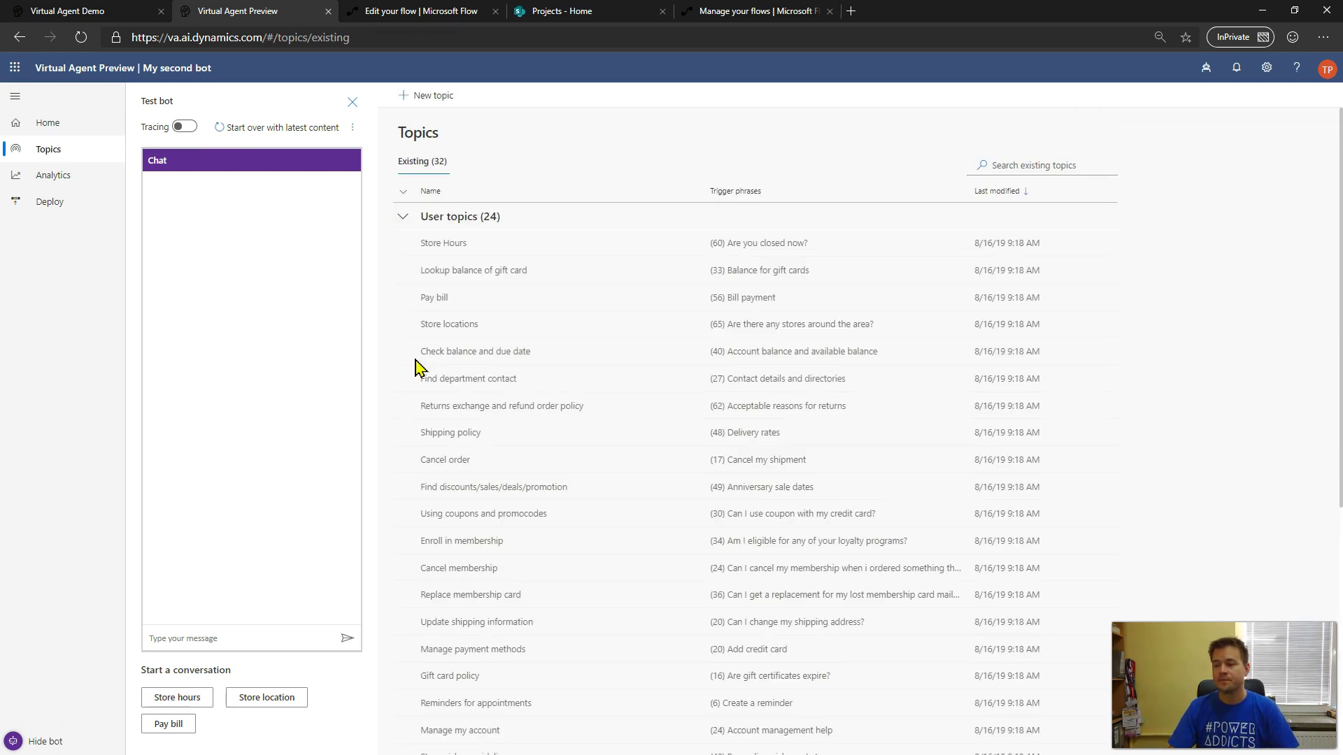
click(435, 97)
click(499, 233)
click(652, 222)
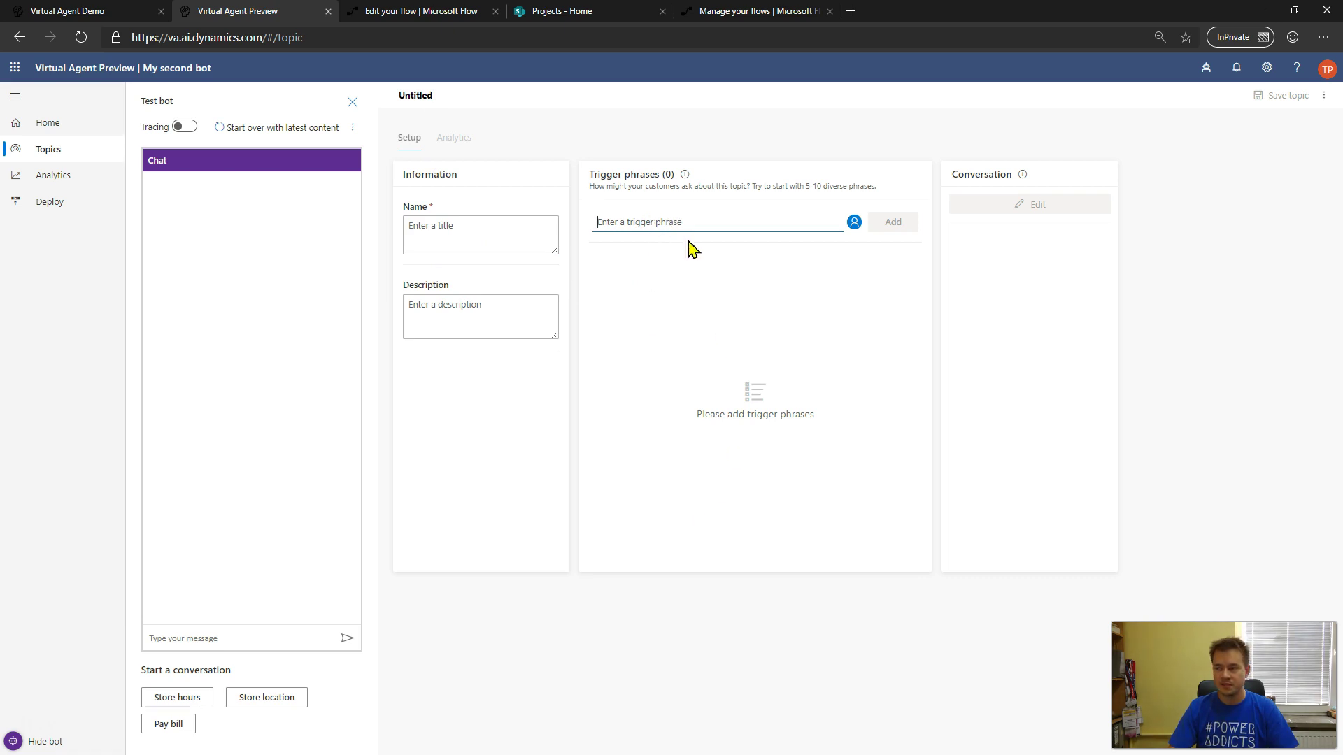
click(258, 637)
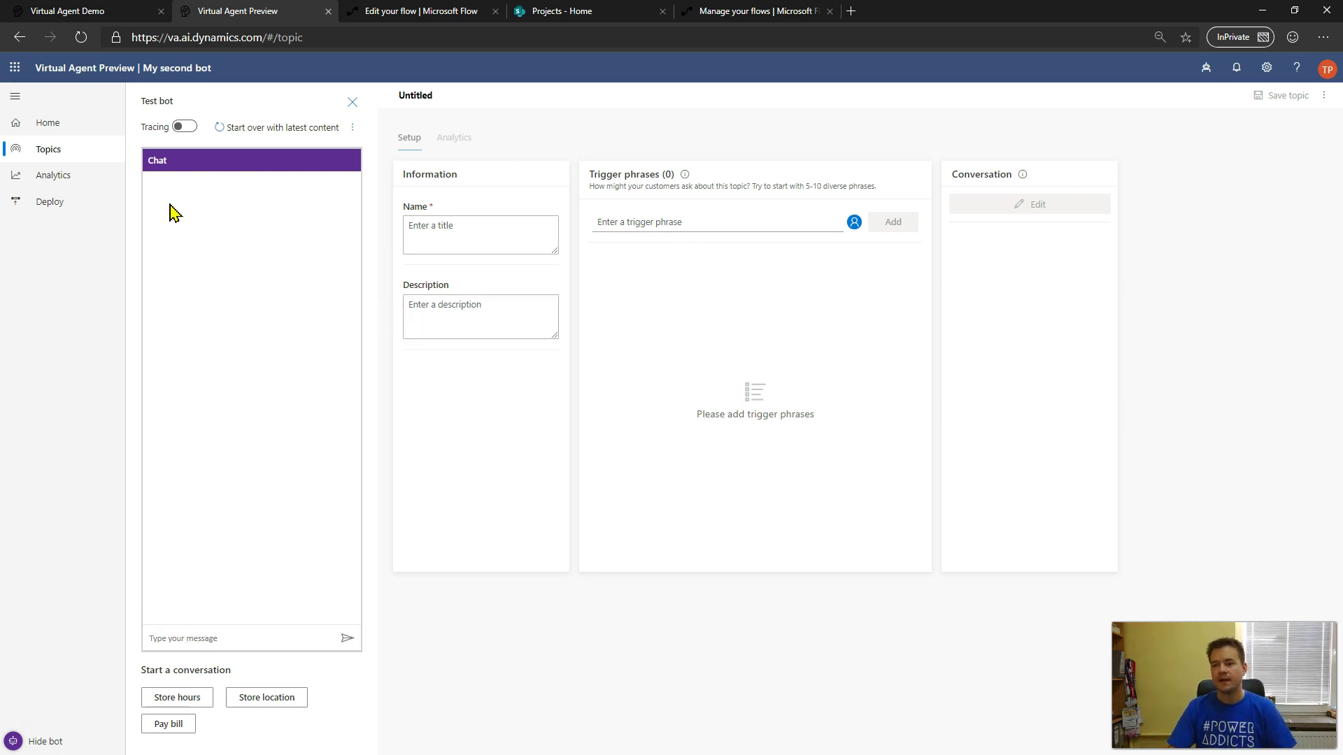
click(1205, 70)
- Select My first bot, then open its Help With Tasks topic from the Topics list
click(1189, 216)
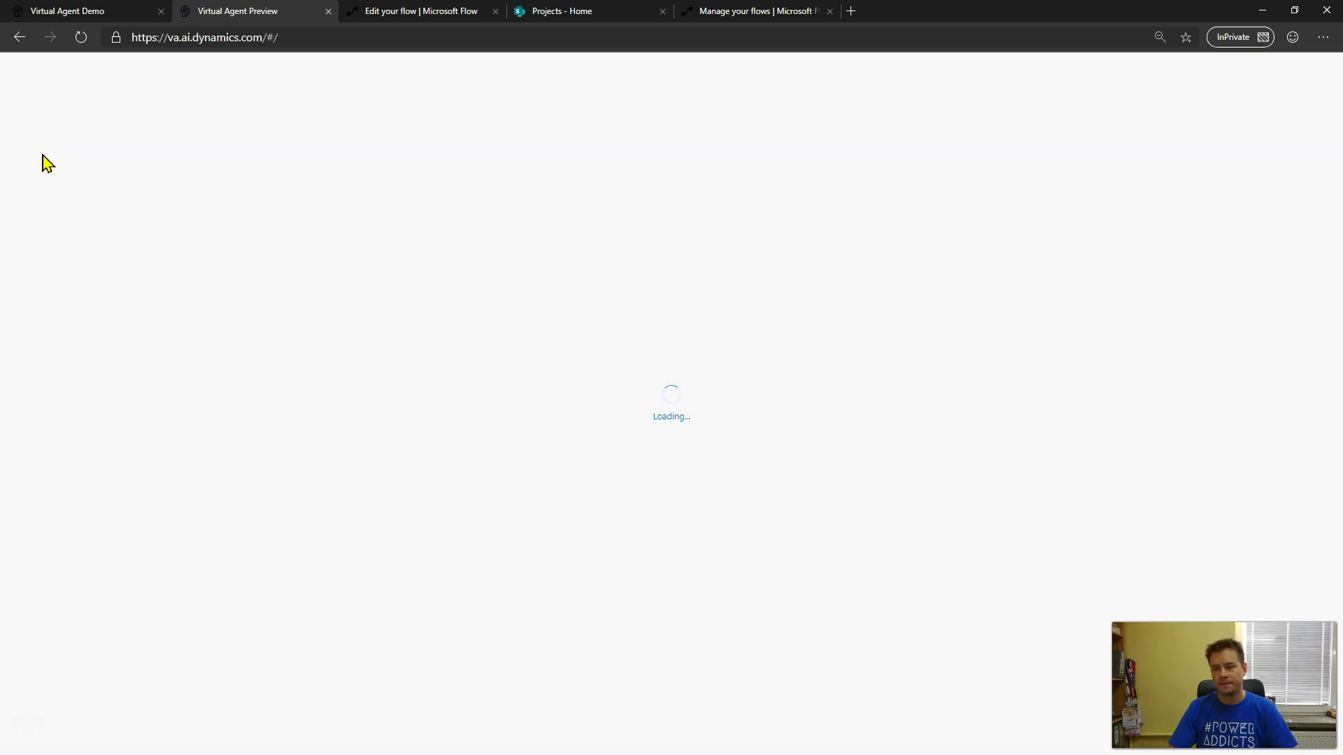
click(49, 150)
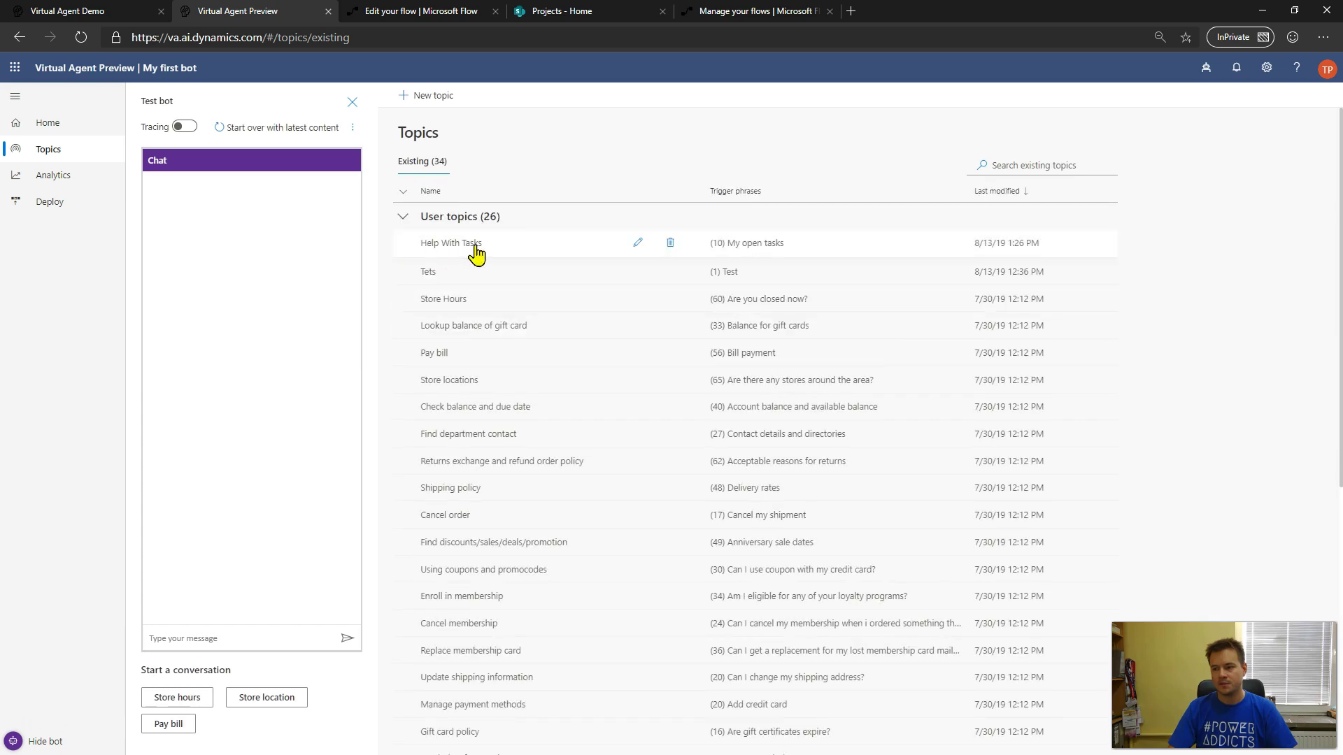
click(475, 250)
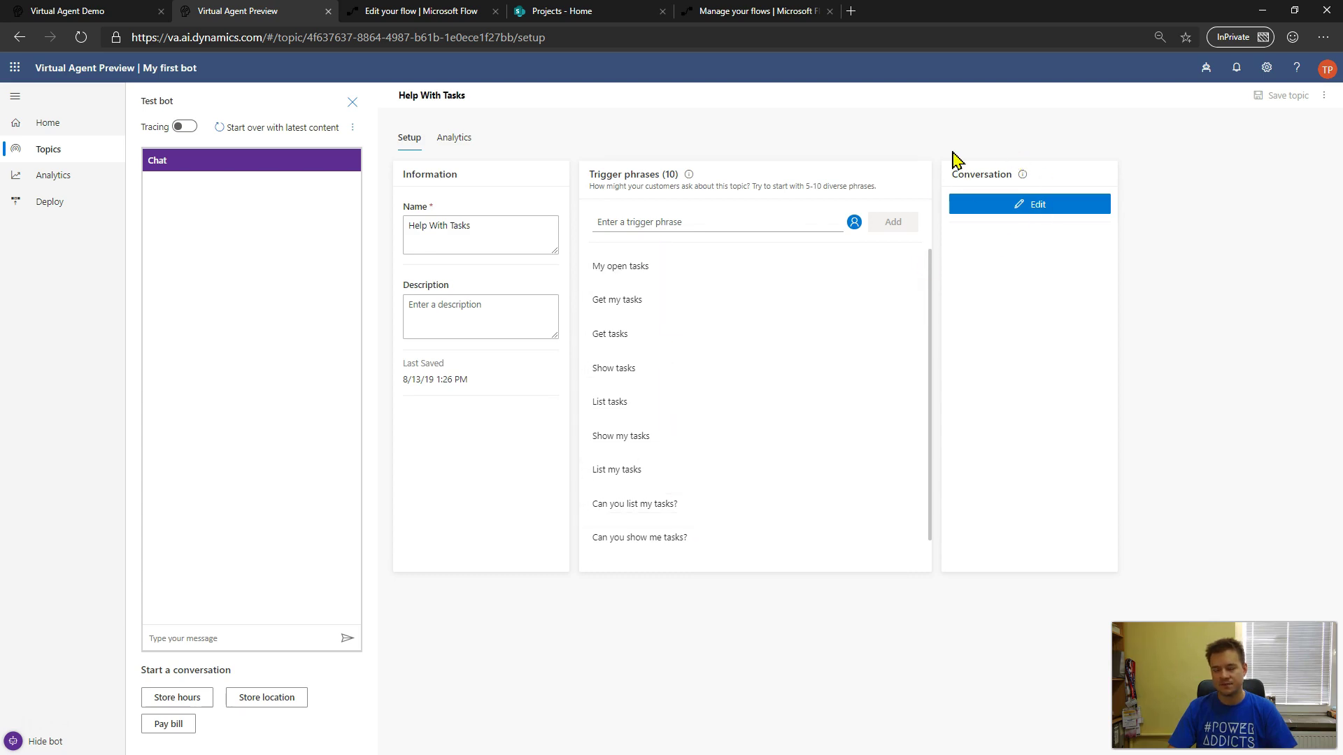
- Open the Help With Tasks authoring canvas via Edit under Conversation
click(1039, 209)
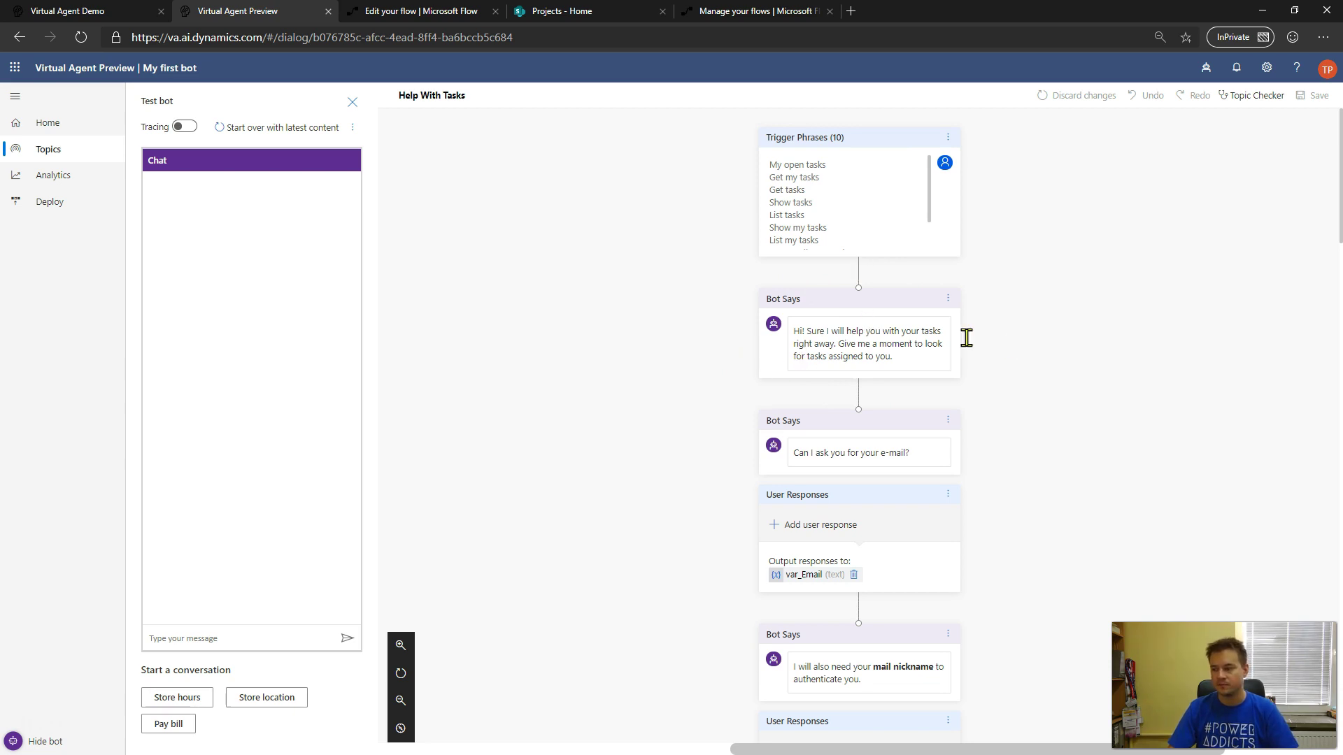
scroll(1064, 343, down, 1)
scroll(1065, 343, down, 1)
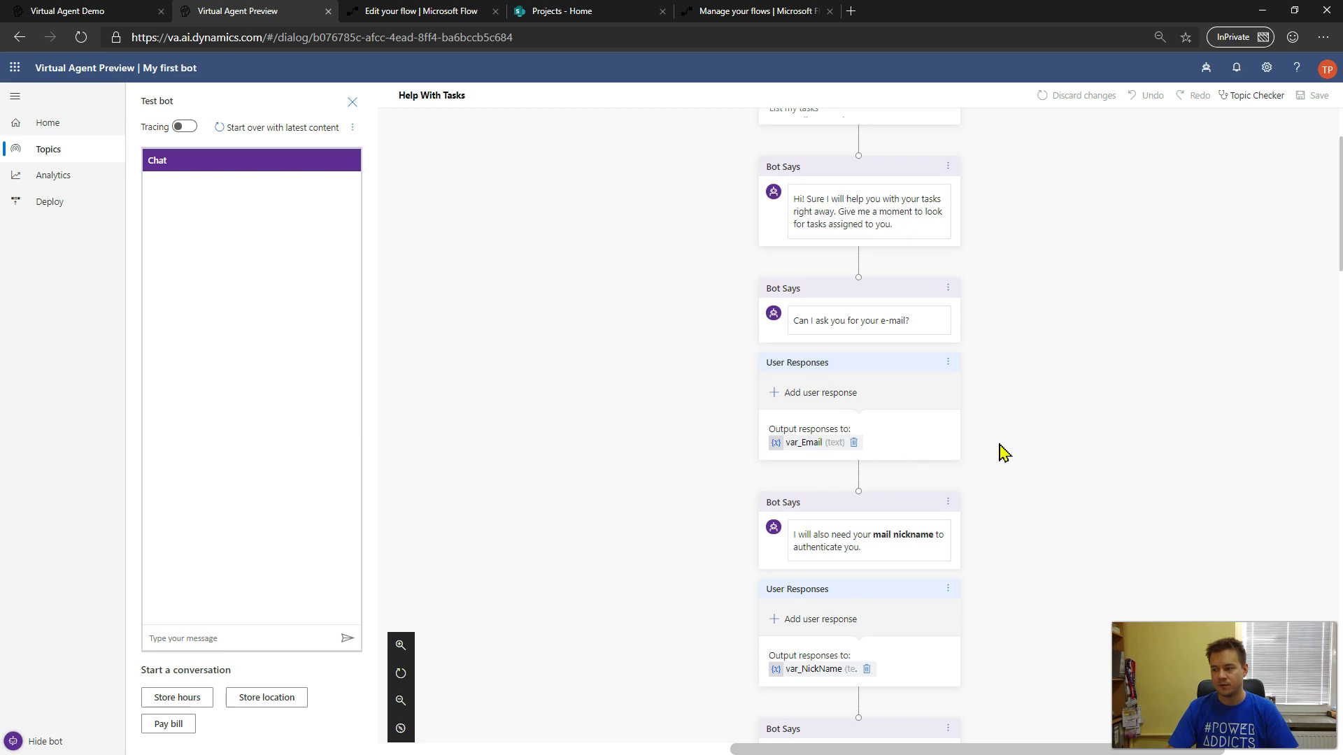
scroll(977, 279, up, 2)
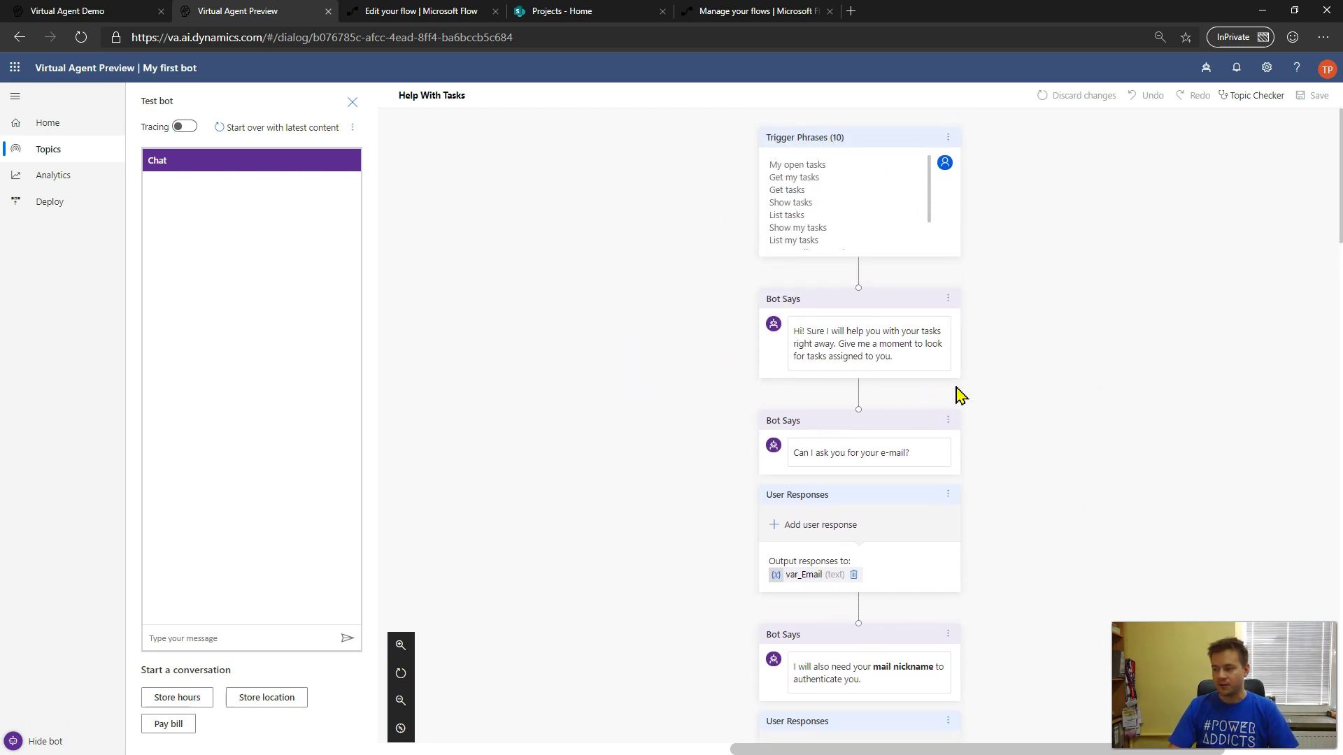
mouse_move(863, 277)
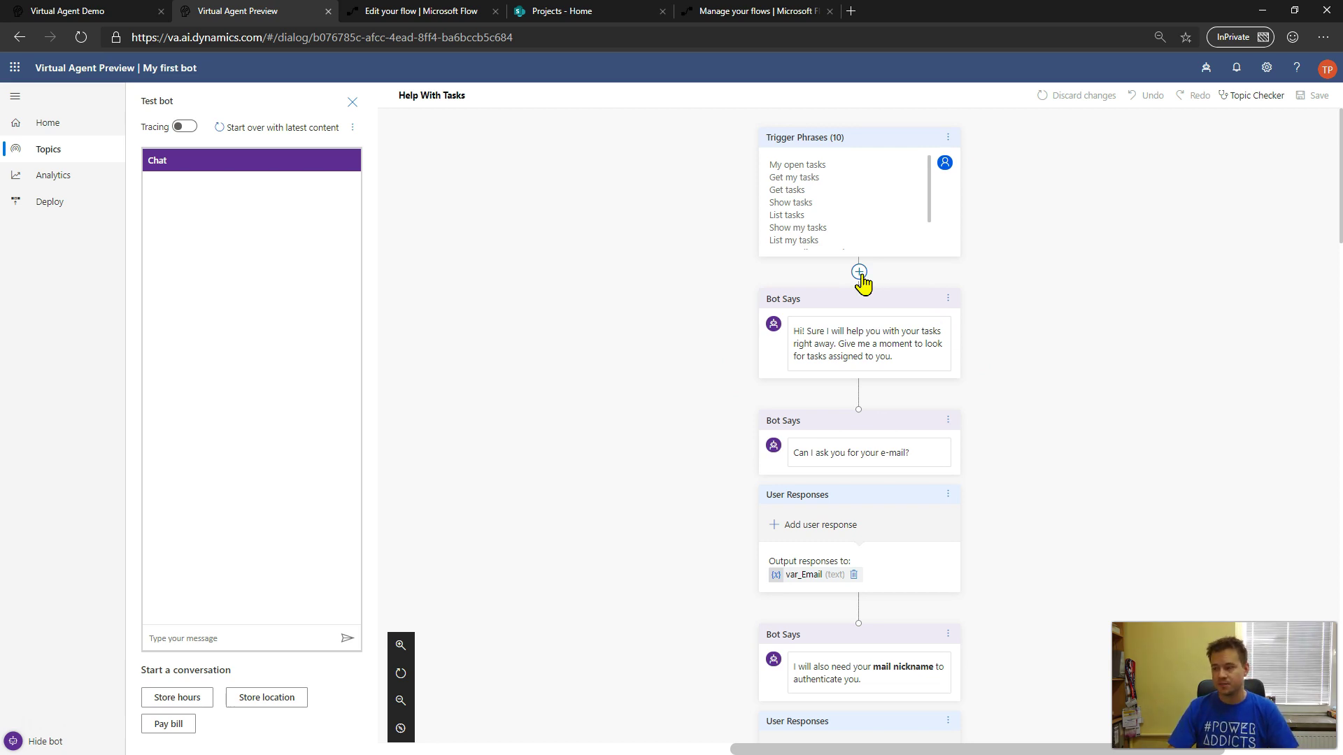
- Run Topic Checker to confirm no errors, then close it and dismiss a stray add-step menu
click(1257, 96)
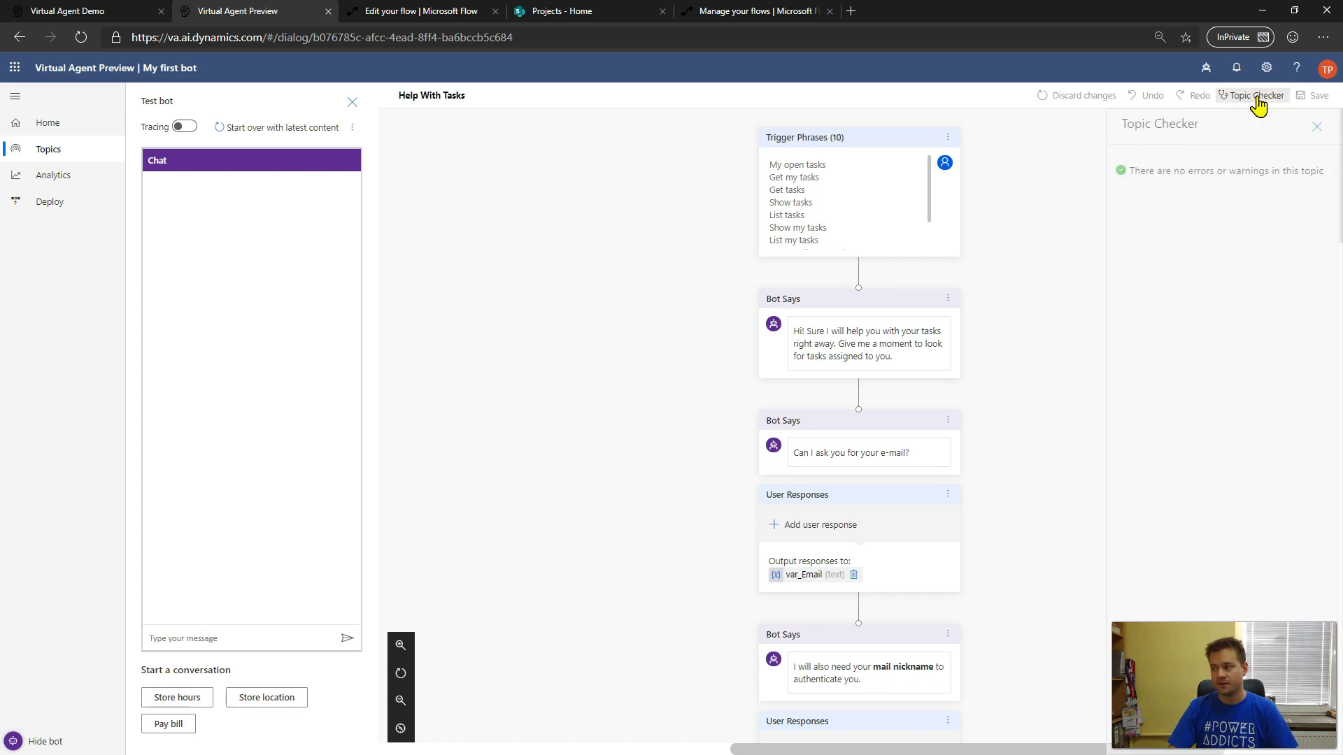
click(1317, 127)
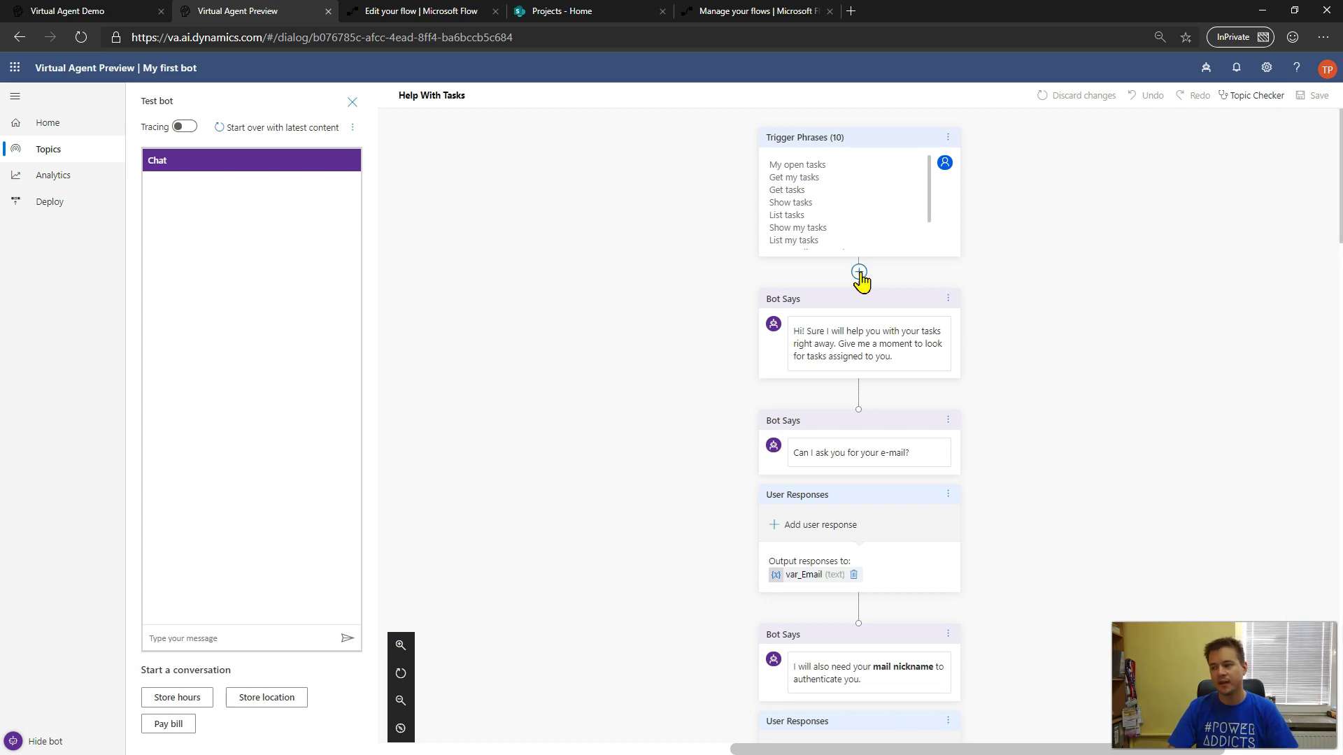
click(859, 272)
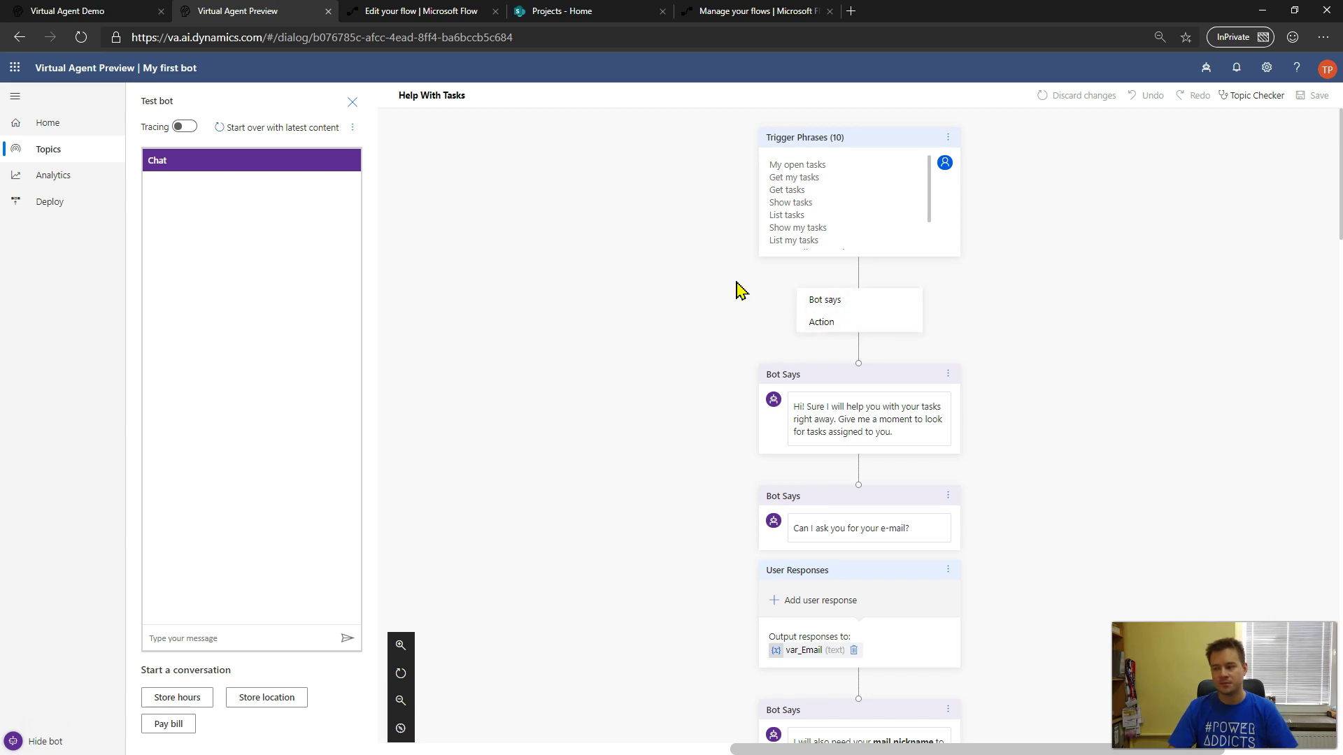
click(657, 318)
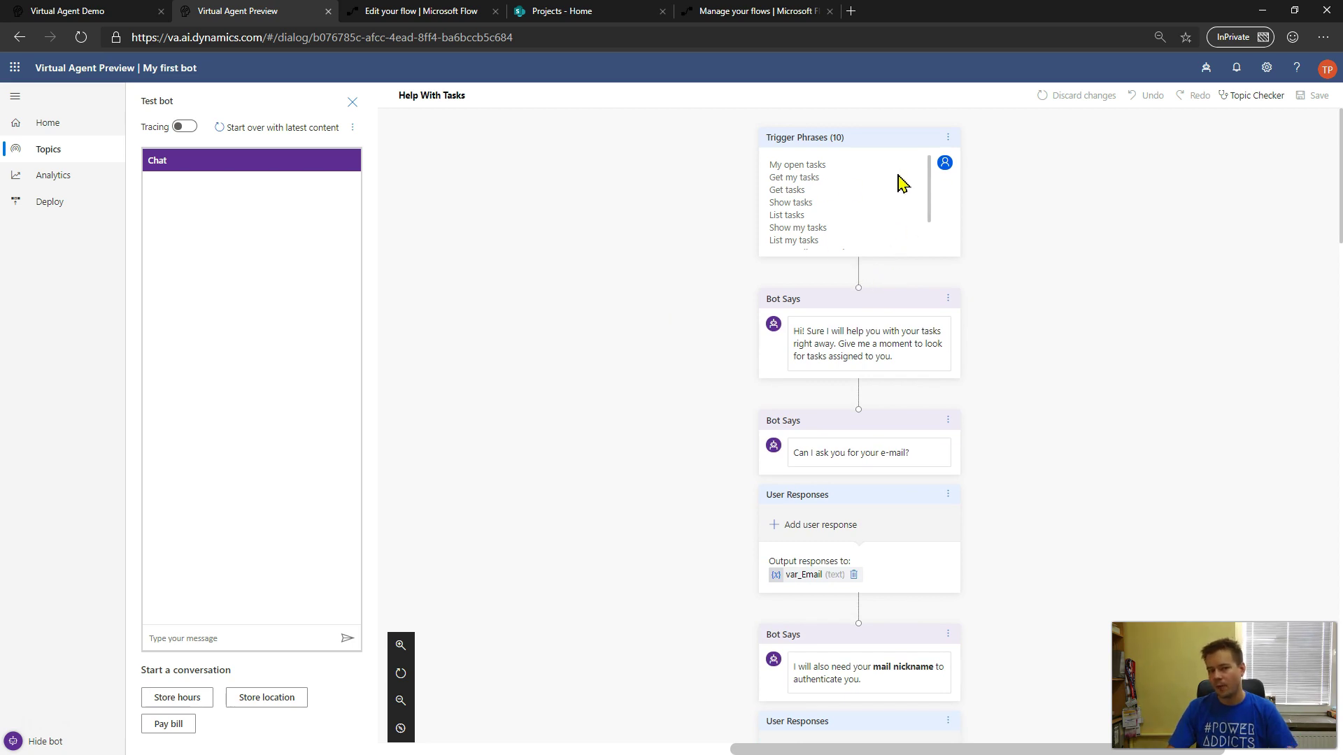
- Insert an Action step on the connector below the Hi! greeting message
click(860, 396)
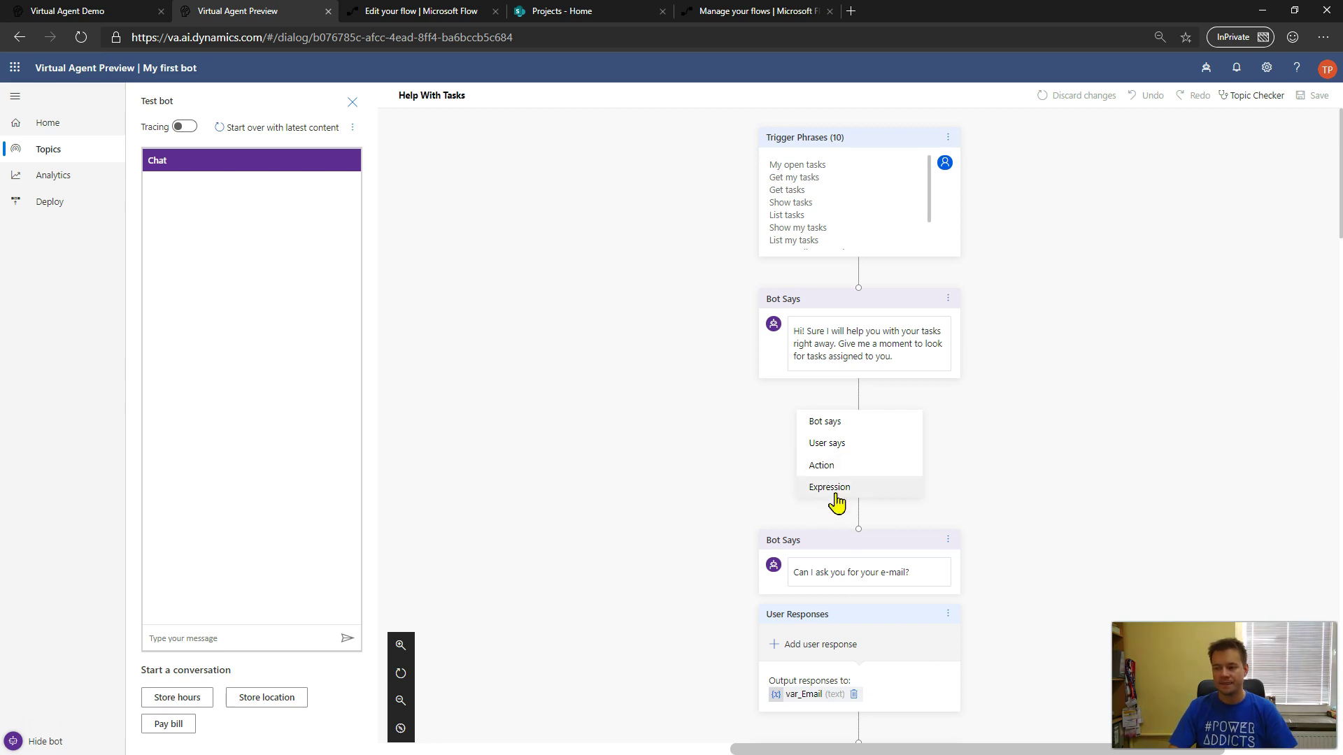
scroll(566, 413, down, 12)
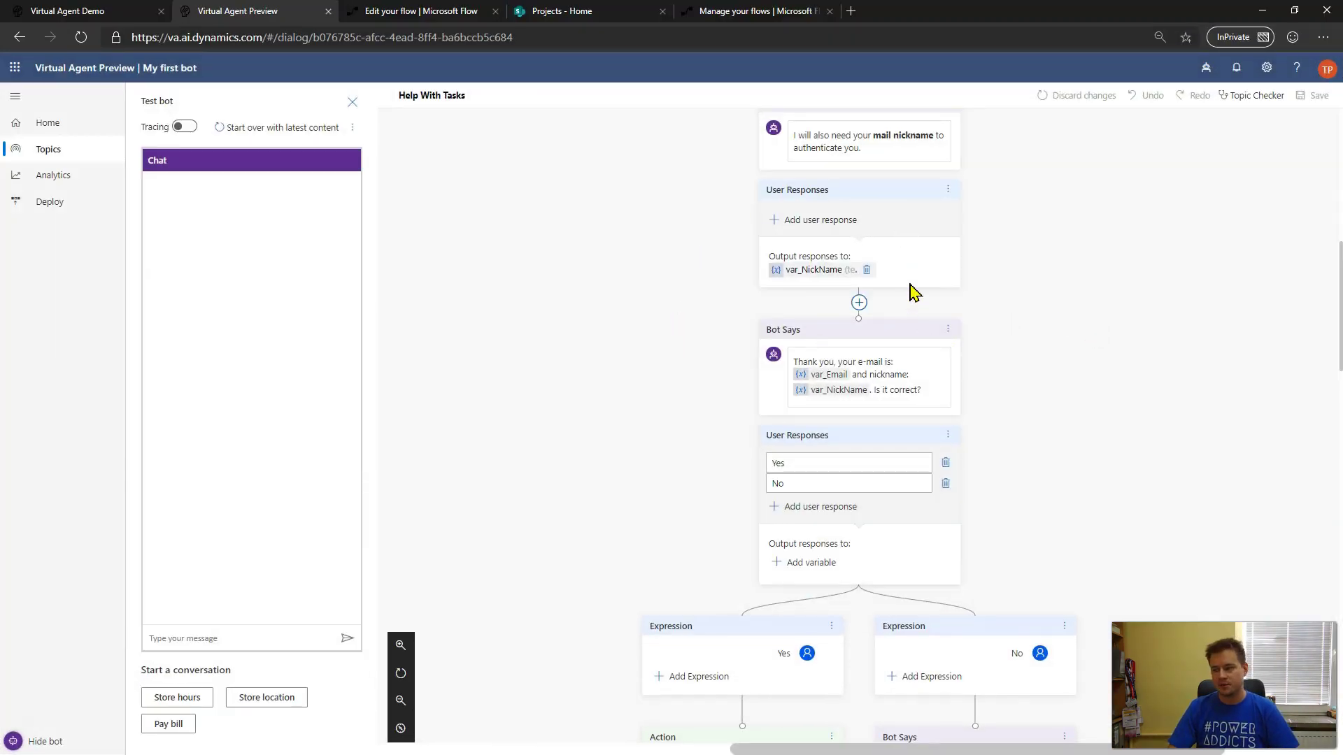
scroll(1007, 224, up, 2)
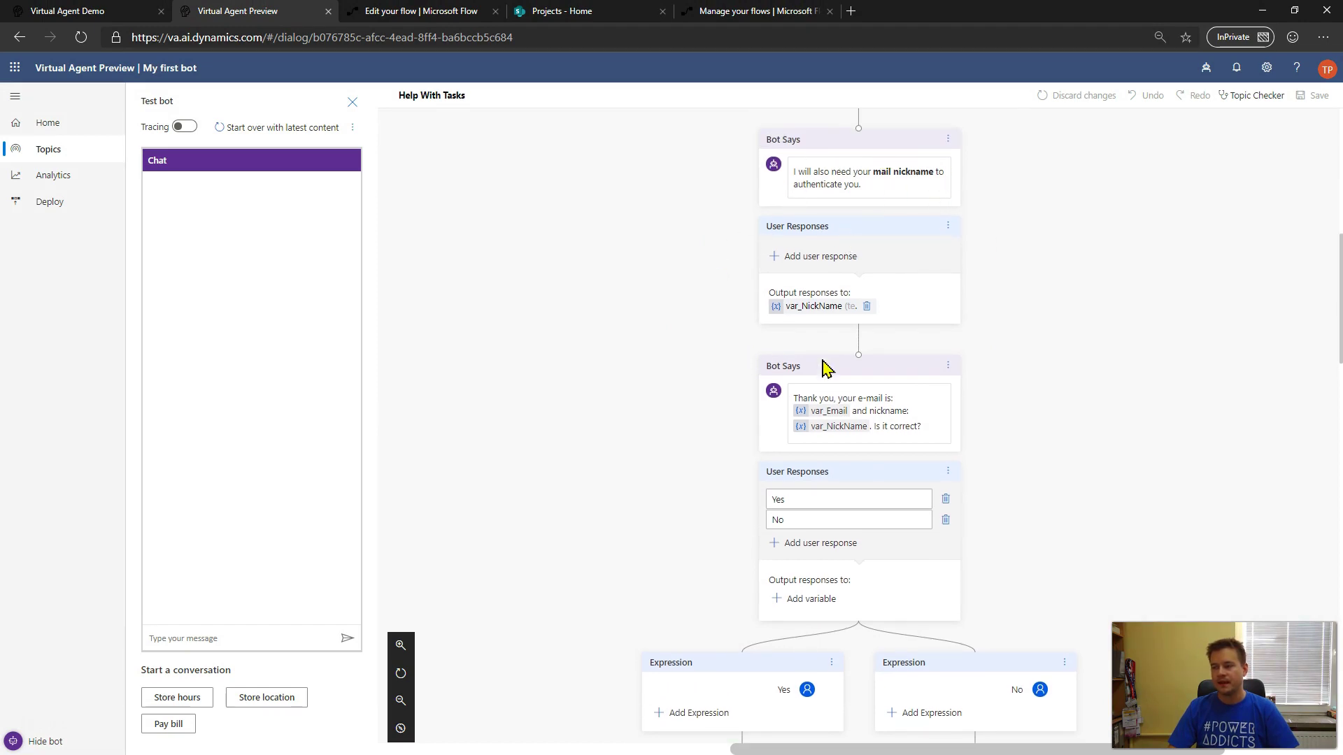
mouse_move(874, 347)
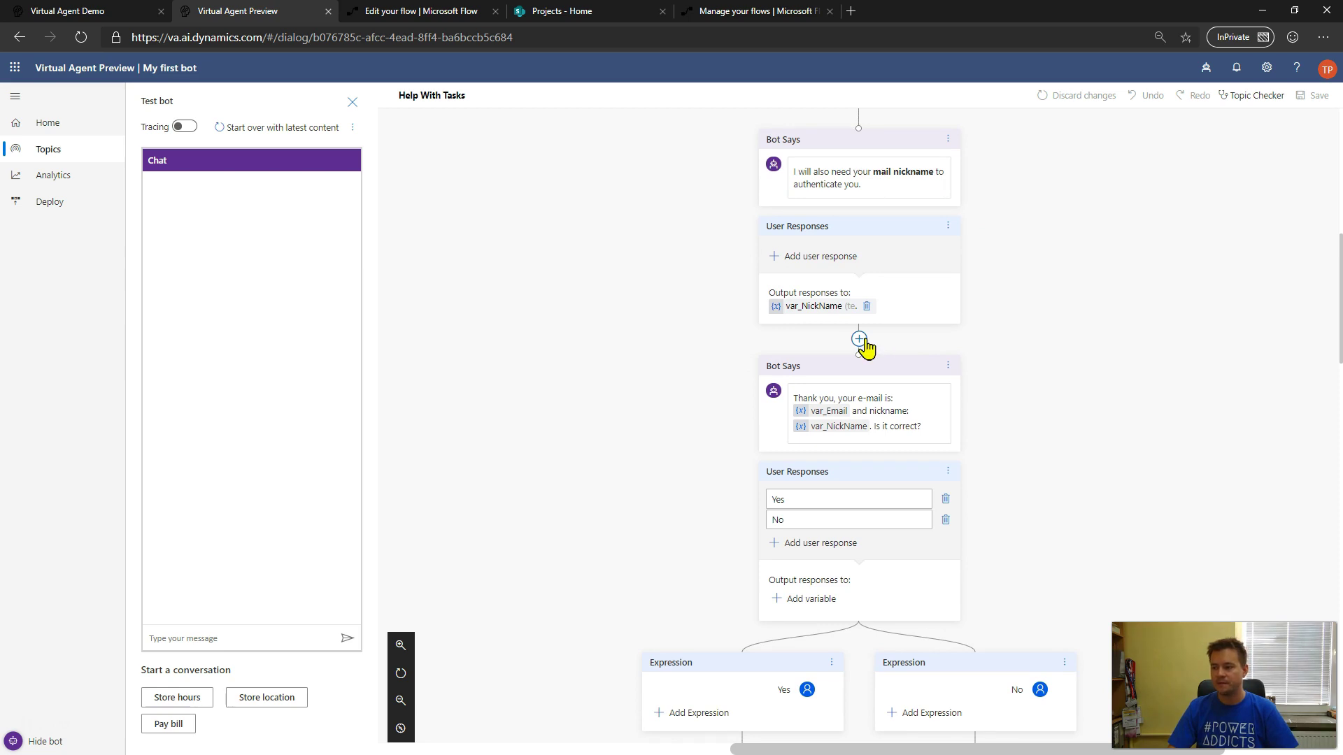
click(860, 340)
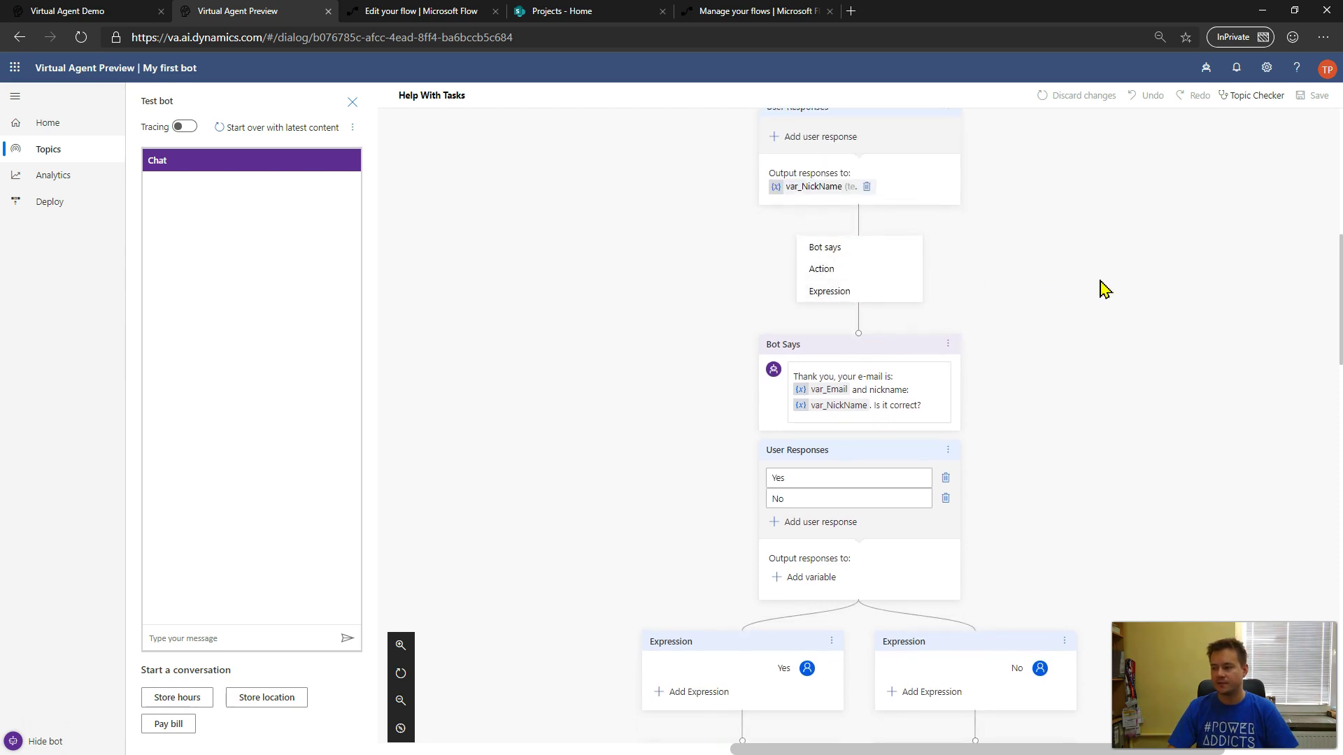
scroll(1104, 289, up, 6)
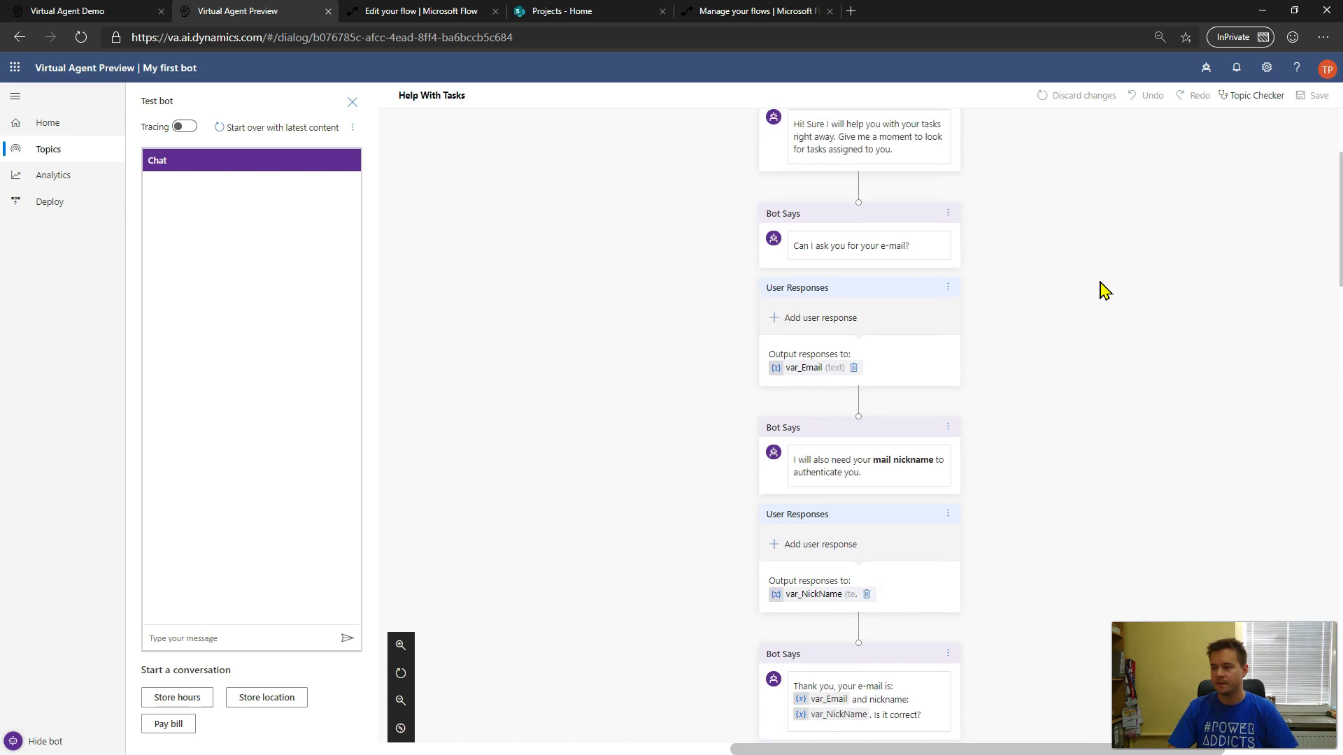
scroll(1104, 289, up, 2)
click(863, 289)
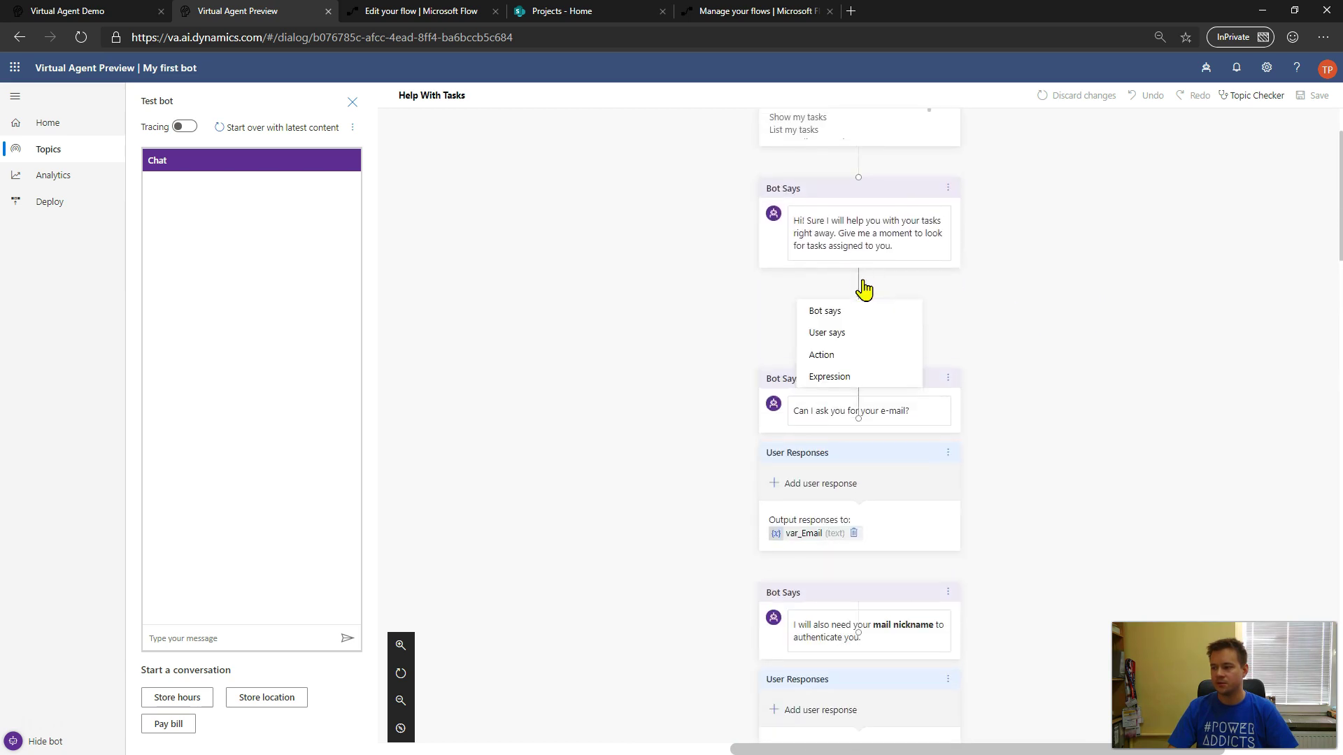
click(859, 360)
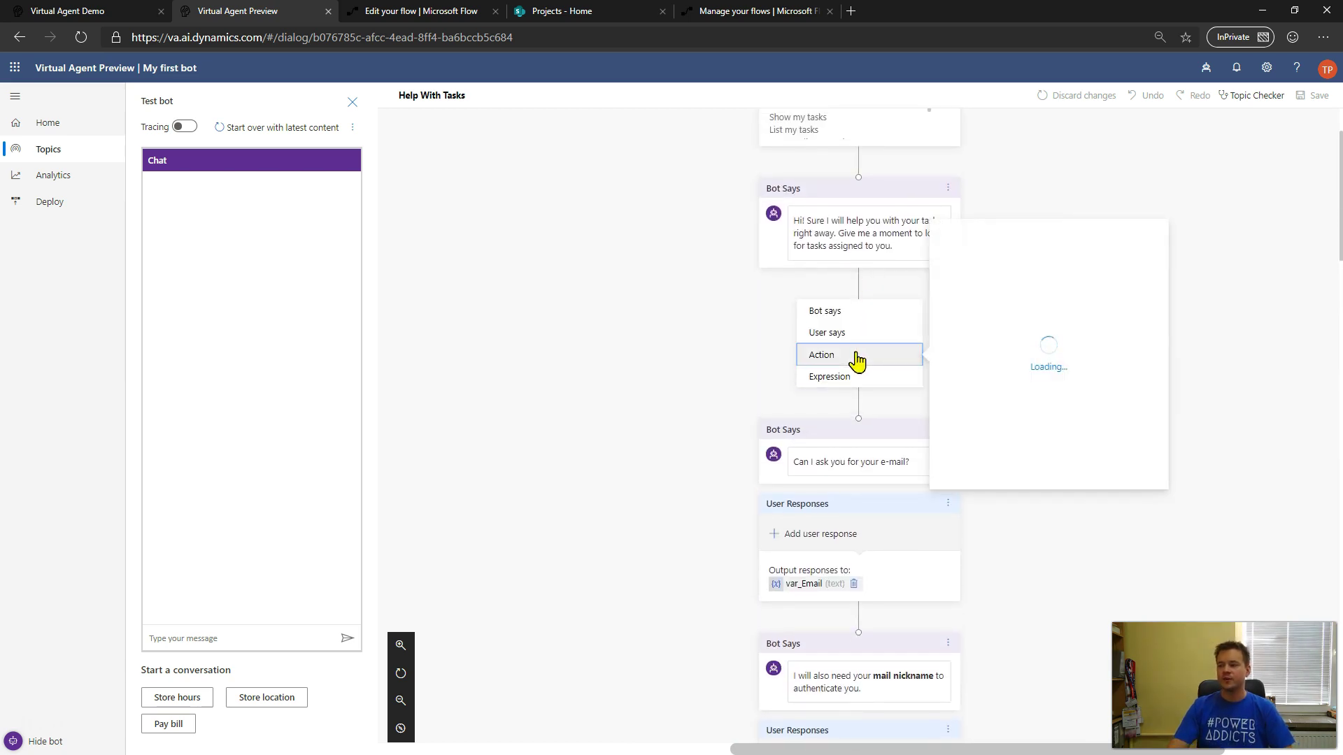
- Insert a user response after the greeting, then delete the empty User says entry
click(859, 341)
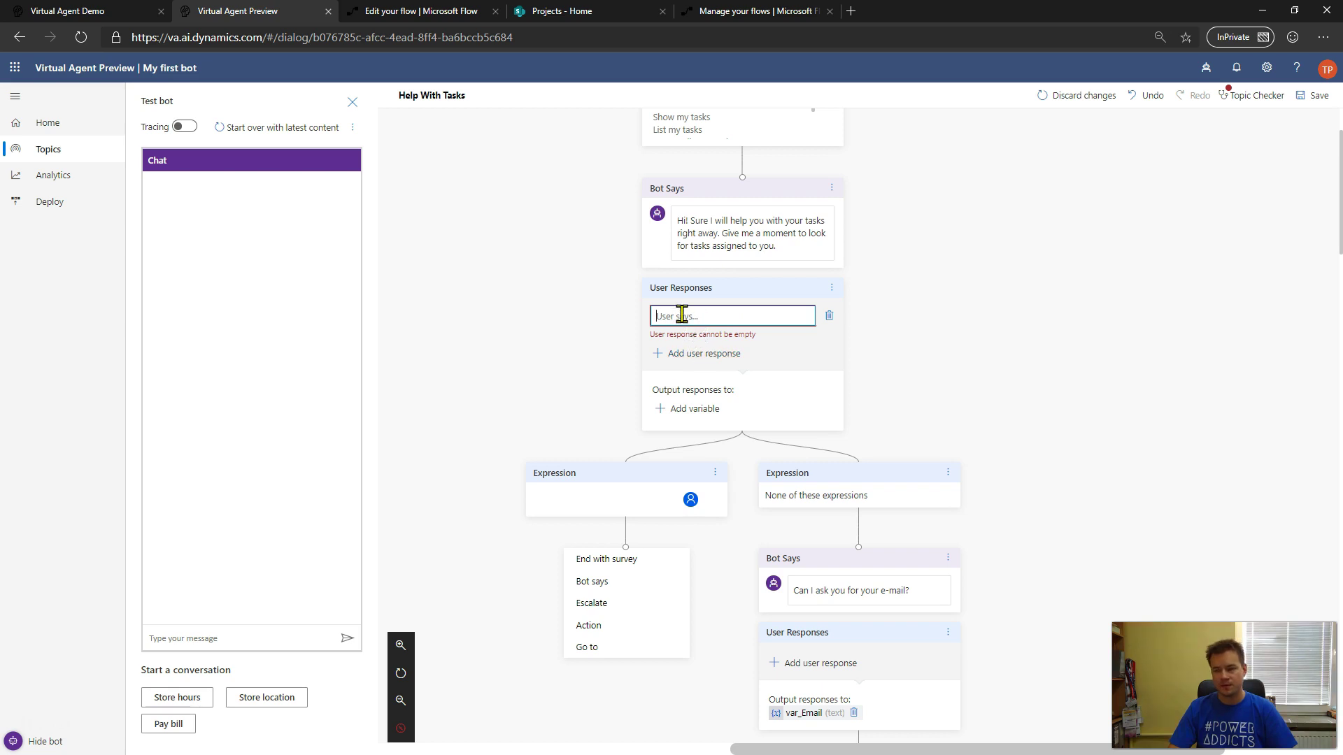
scroll(1005, 384, down, 10)
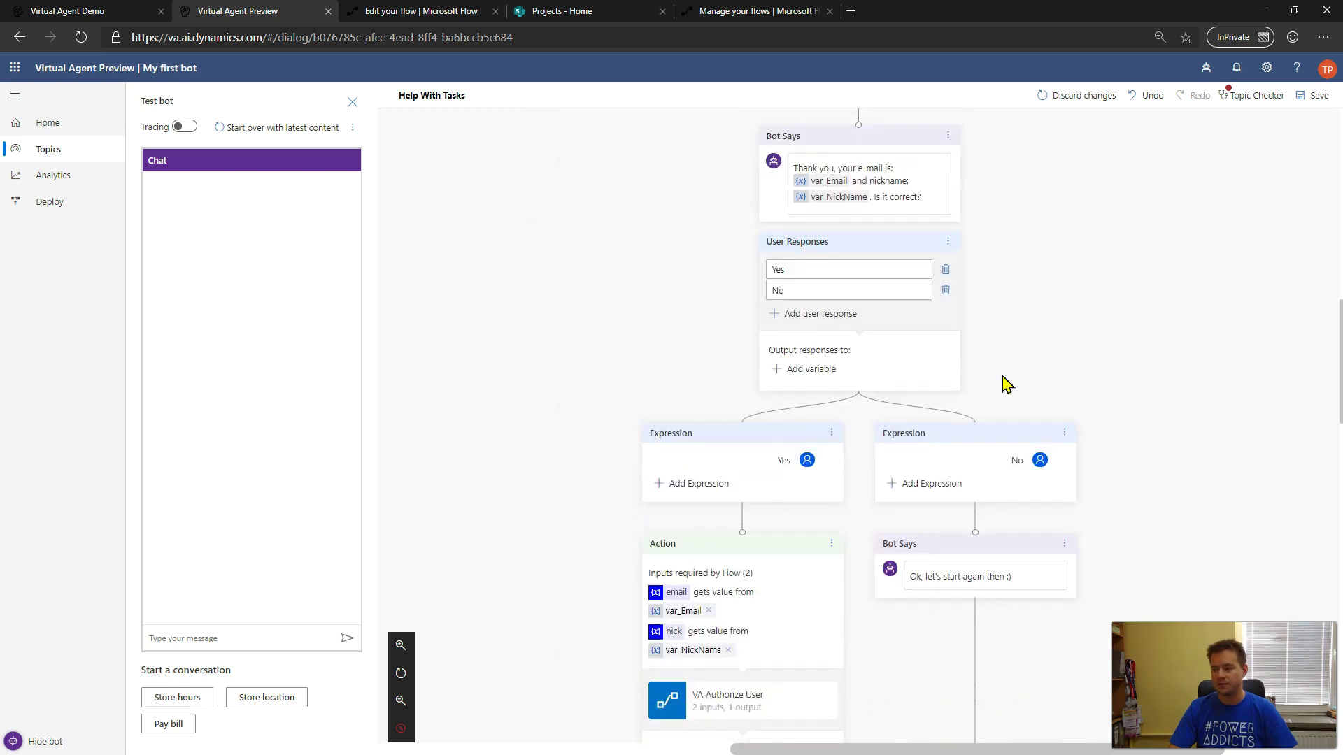
scroll(1005, 384, down, 2)
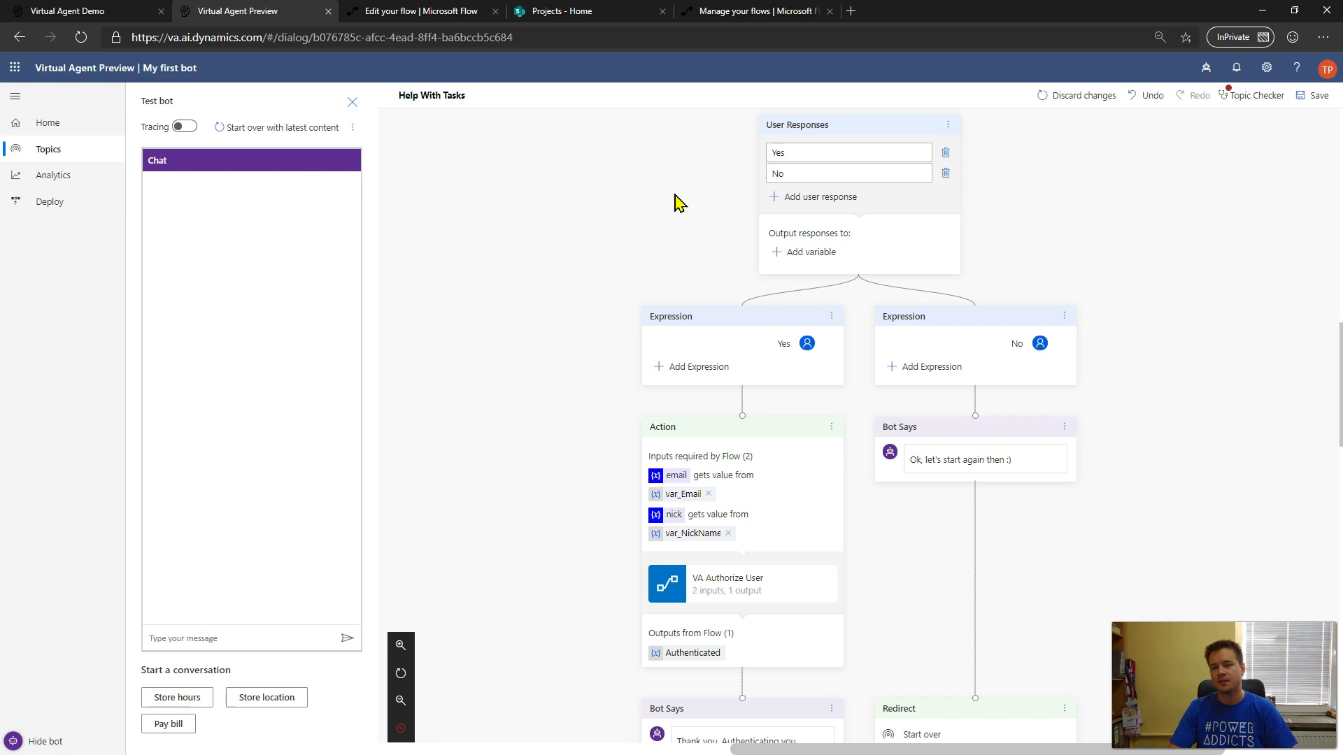
scroll(668, 224, up, 10)
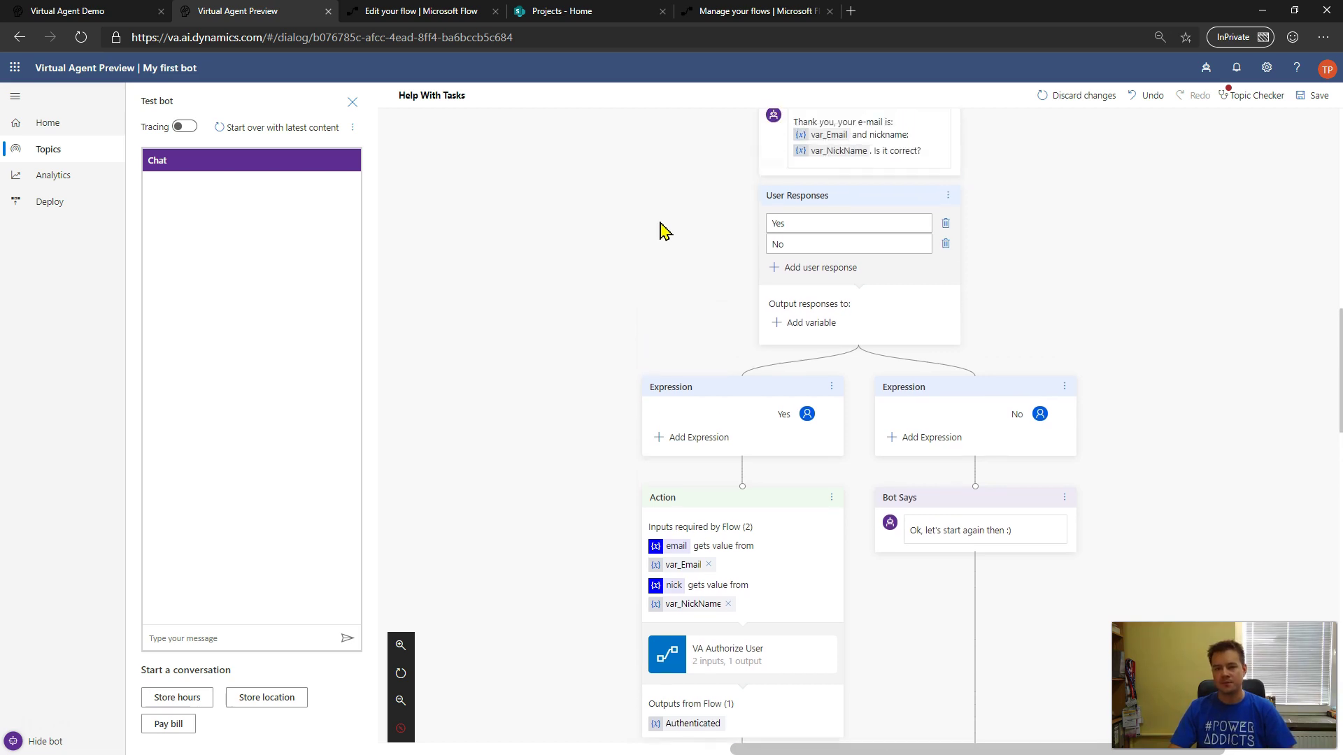
scroll(661, 264, up, 1)
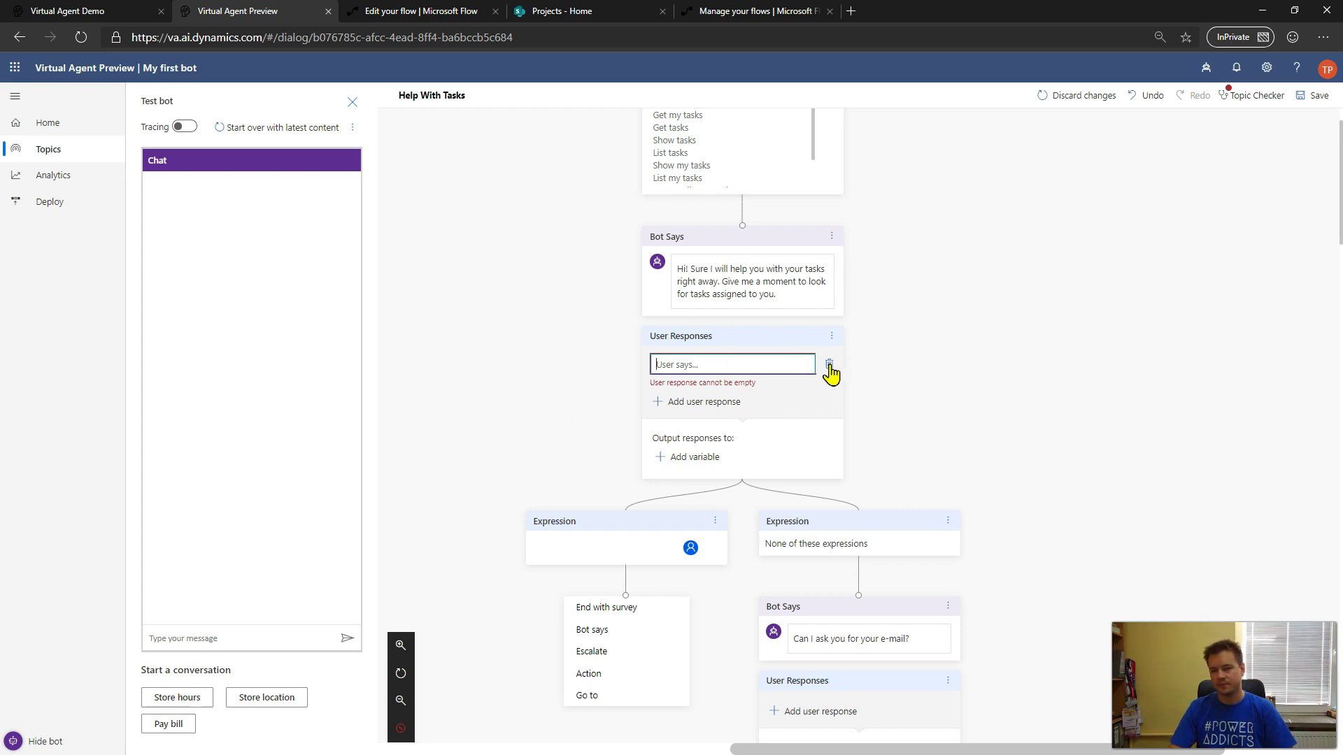
click(830, 365)
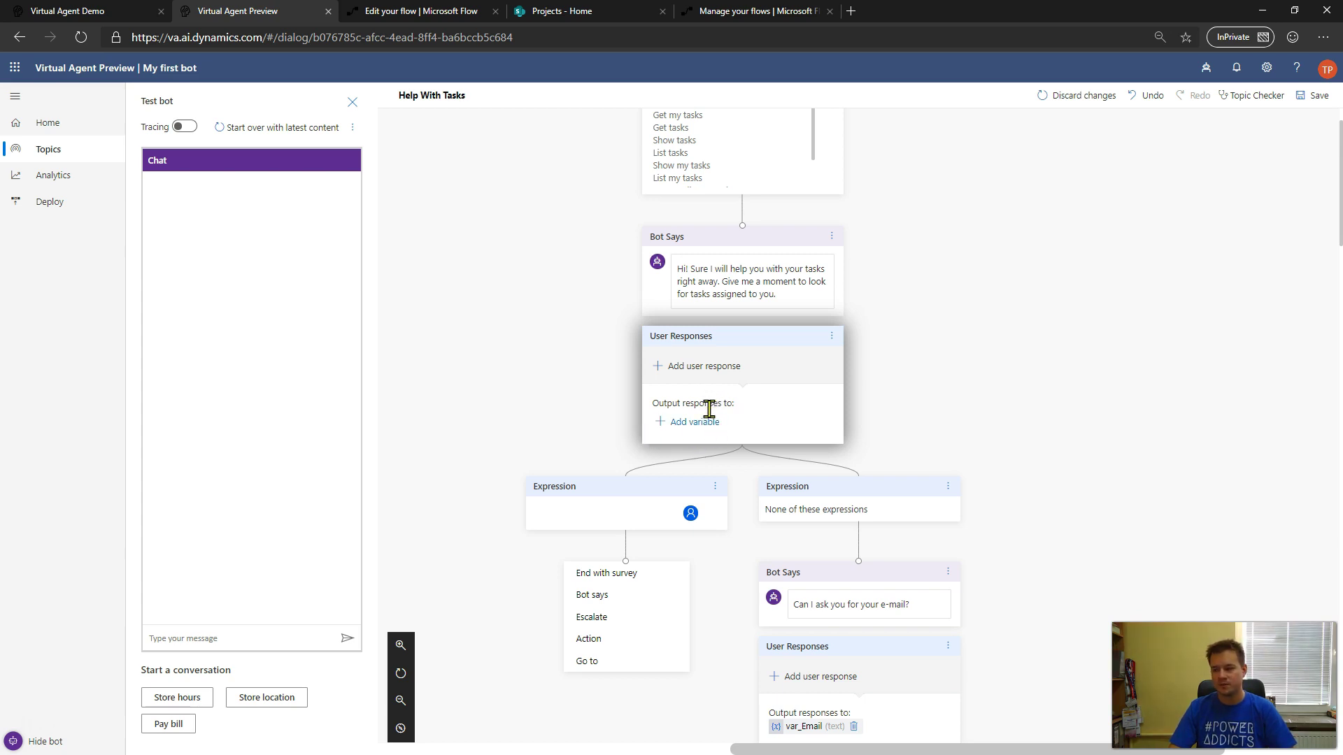
- Cancel the new output variable and undo twice so the greeting leads to the e-mail question
click(705, 426)
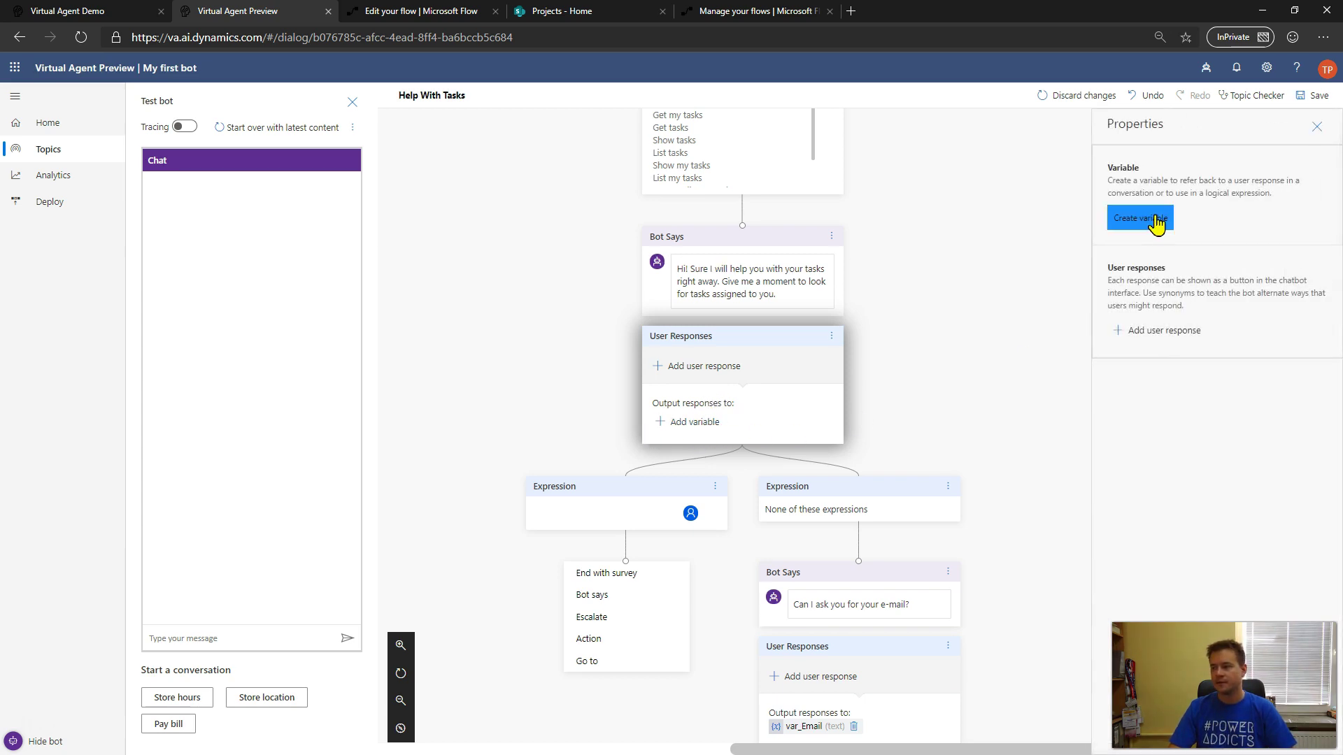
click(1150, 217)
click(729, 448)
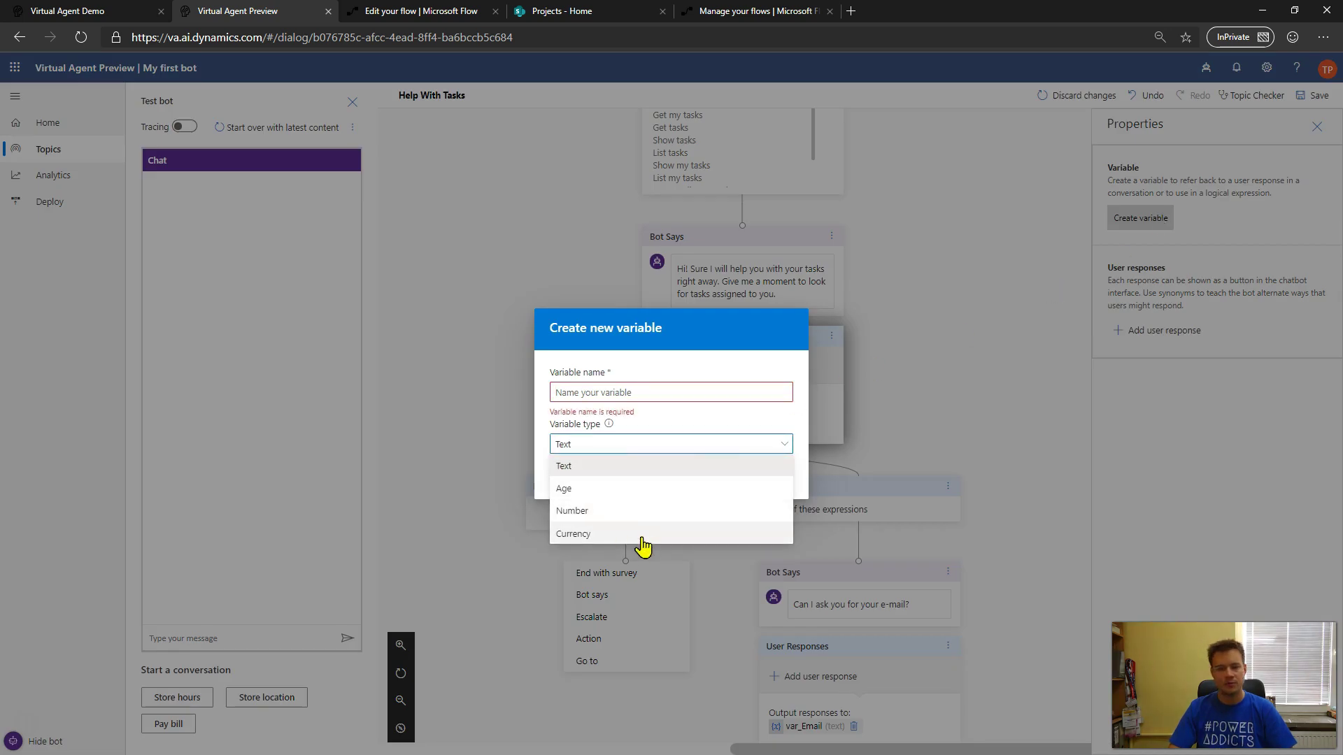
click(955, 374)
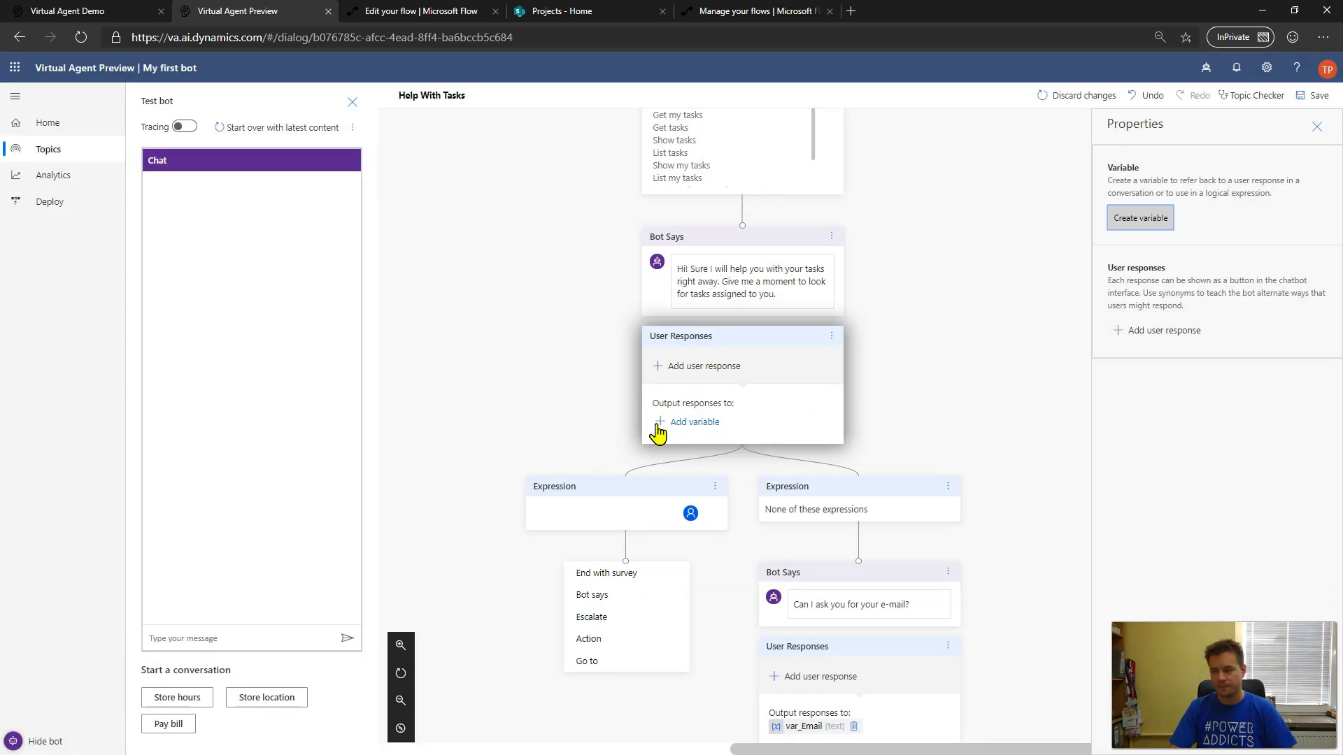
click(1154, 105)
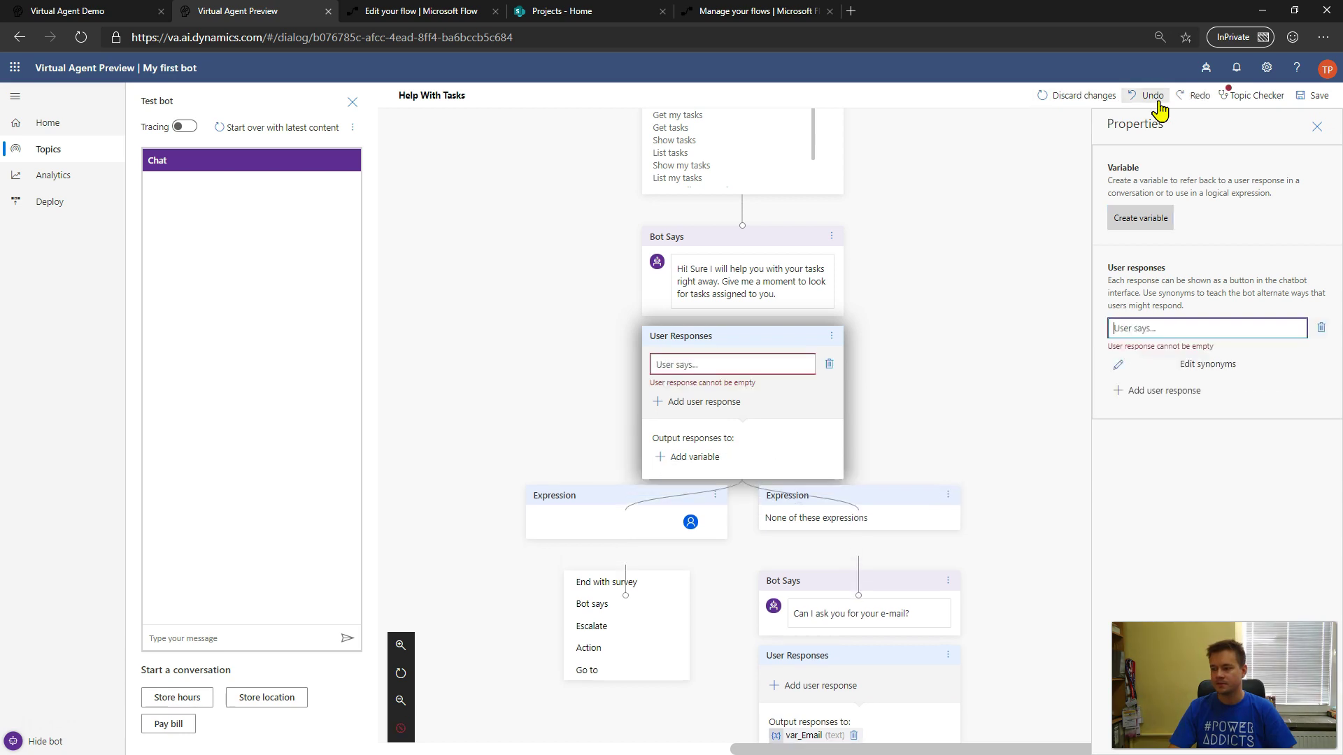
click(1154, 99)
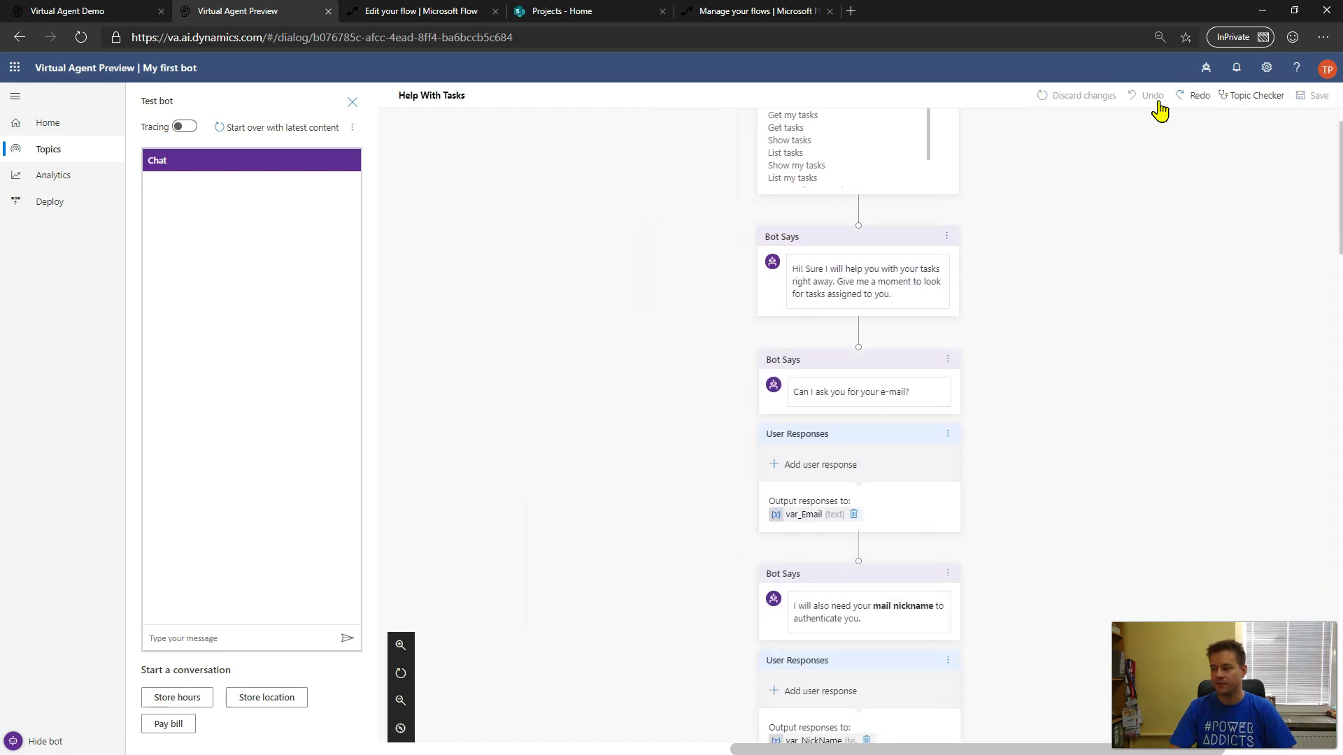
scroll(1168, 390, down, 7)
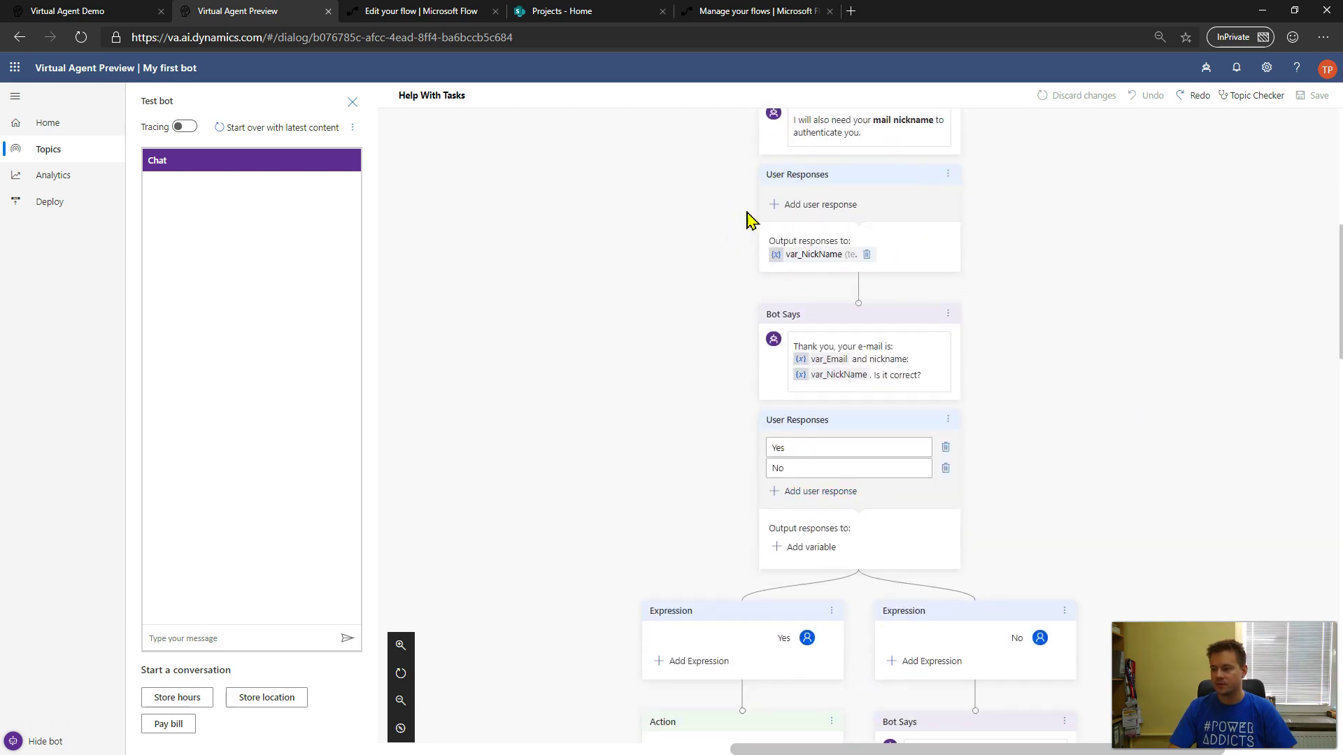
key(ctrl+shift+Tab)
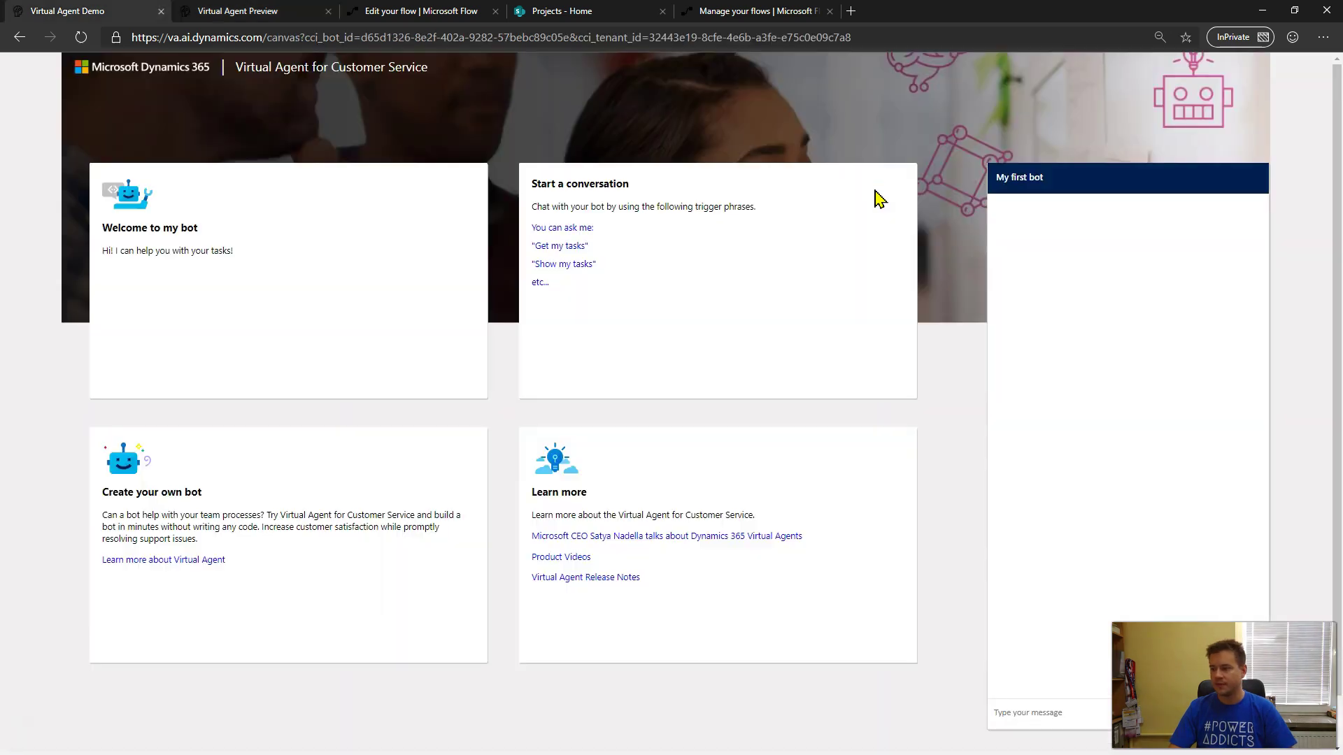
click(451, 14)
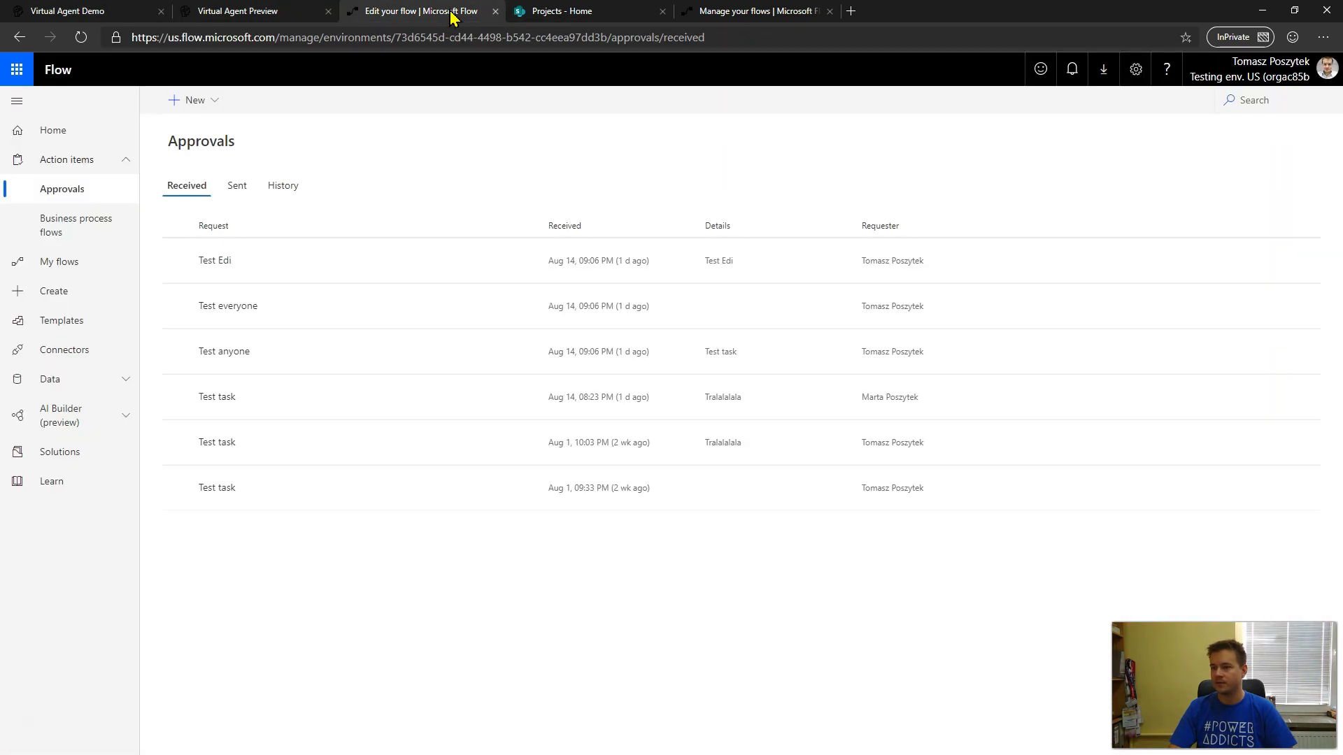
click(261, 17)
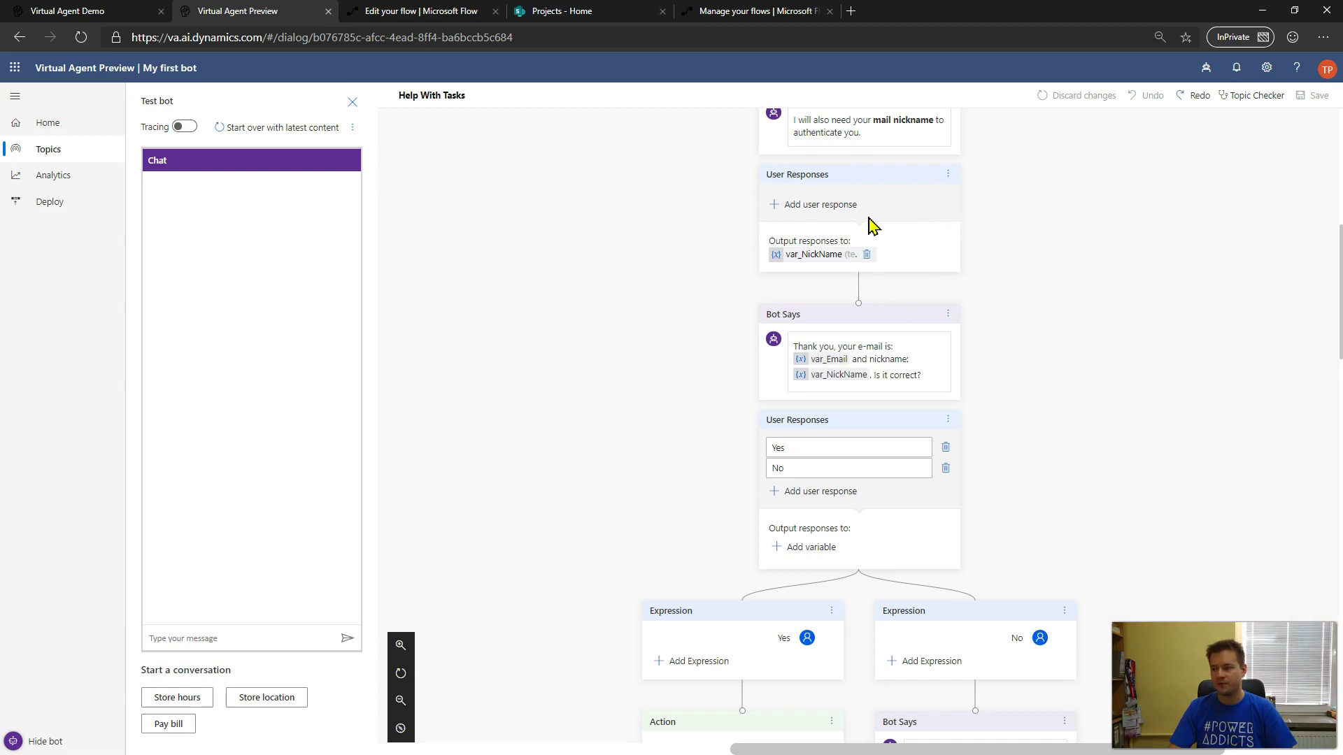
scroll(959, 348, down, 2)
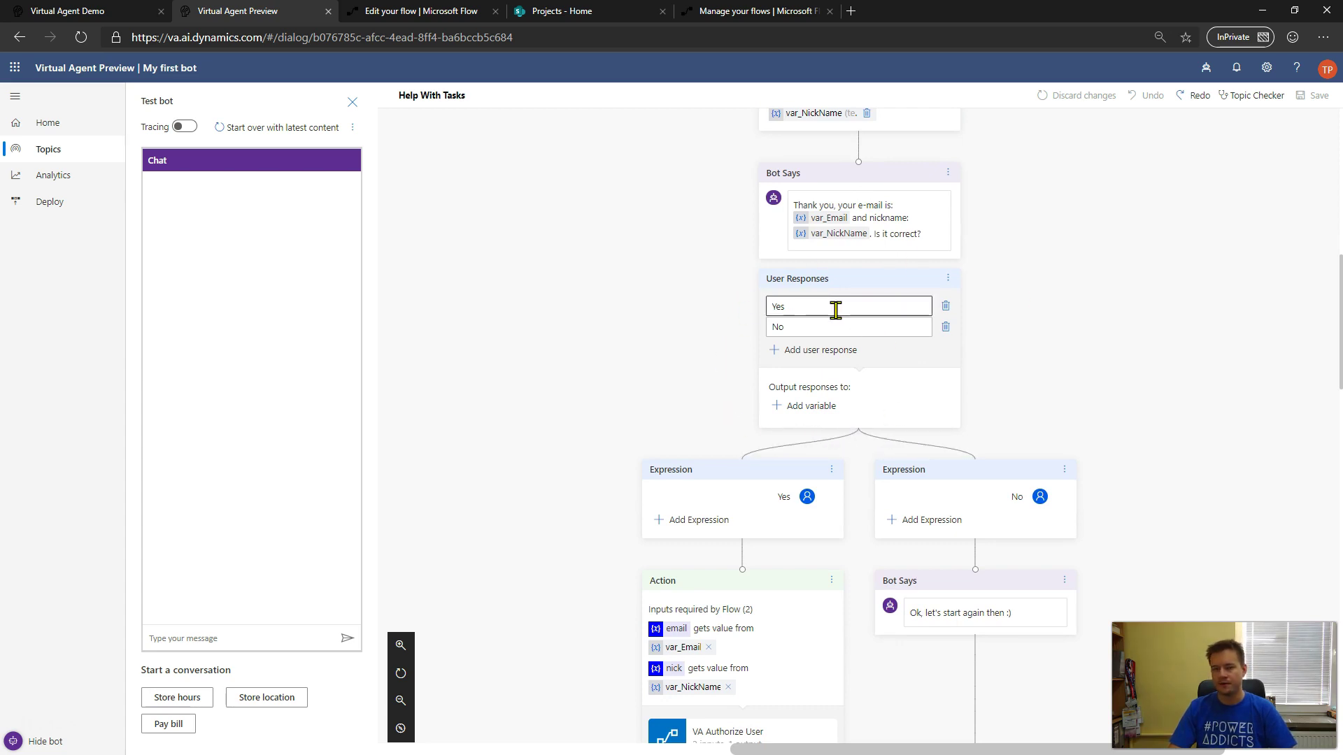
scroll(1226, 371, down, 2)
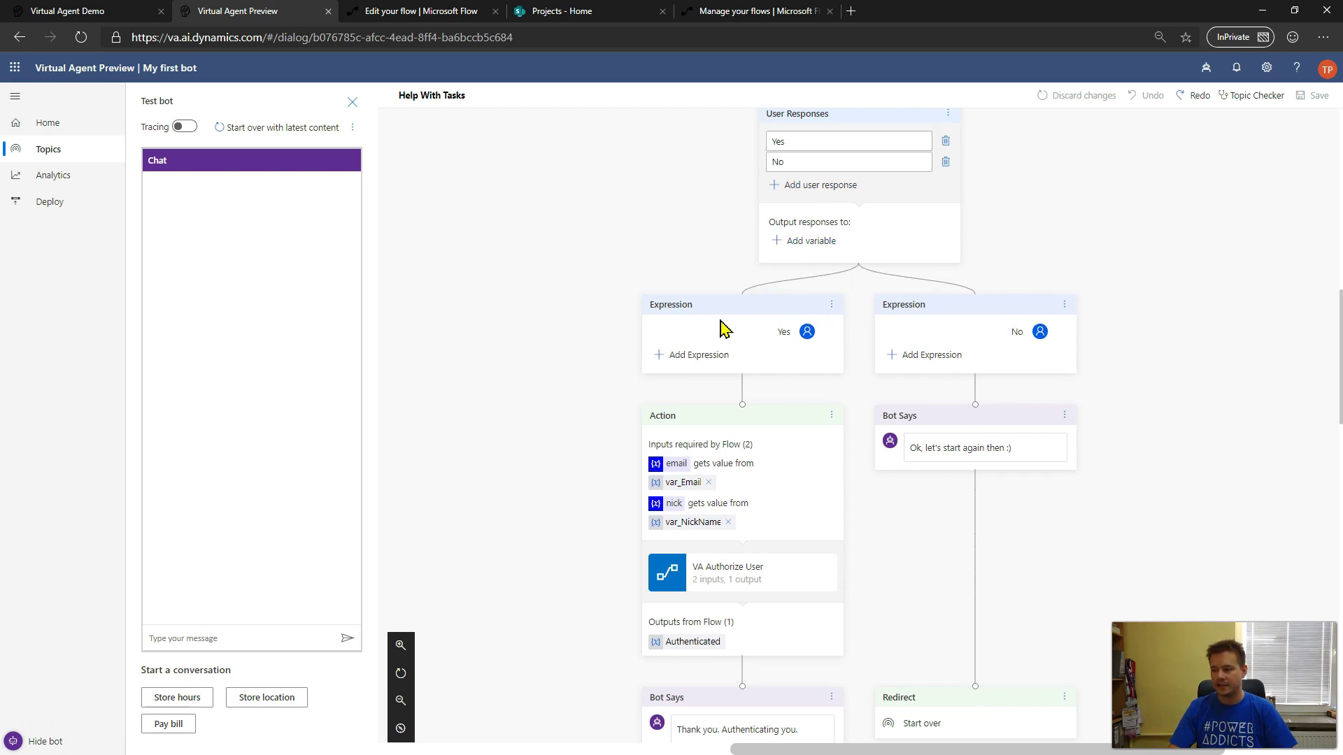
scroll(629, 399, down, 2)
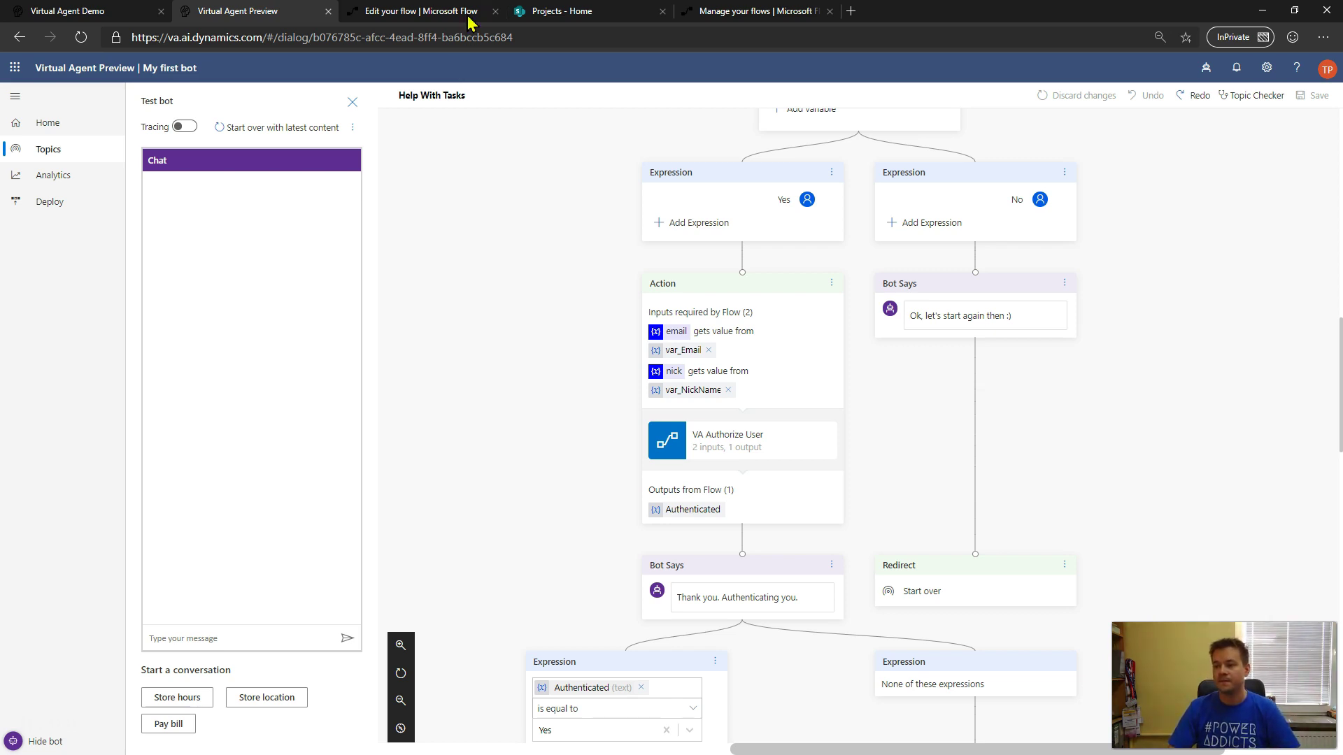
- Open the Virtual Agent solution from the Solutions list in Microsoft Flow
click(447, 11)
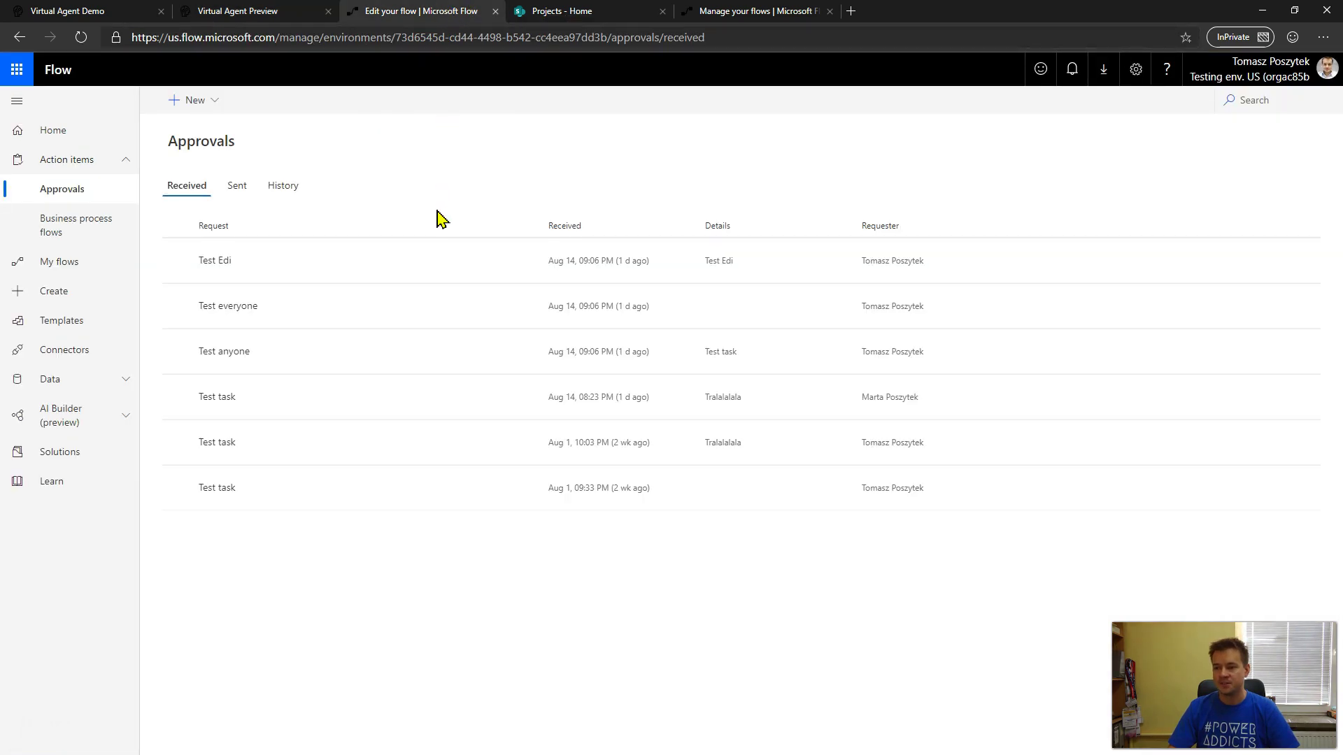
click(75, 451)
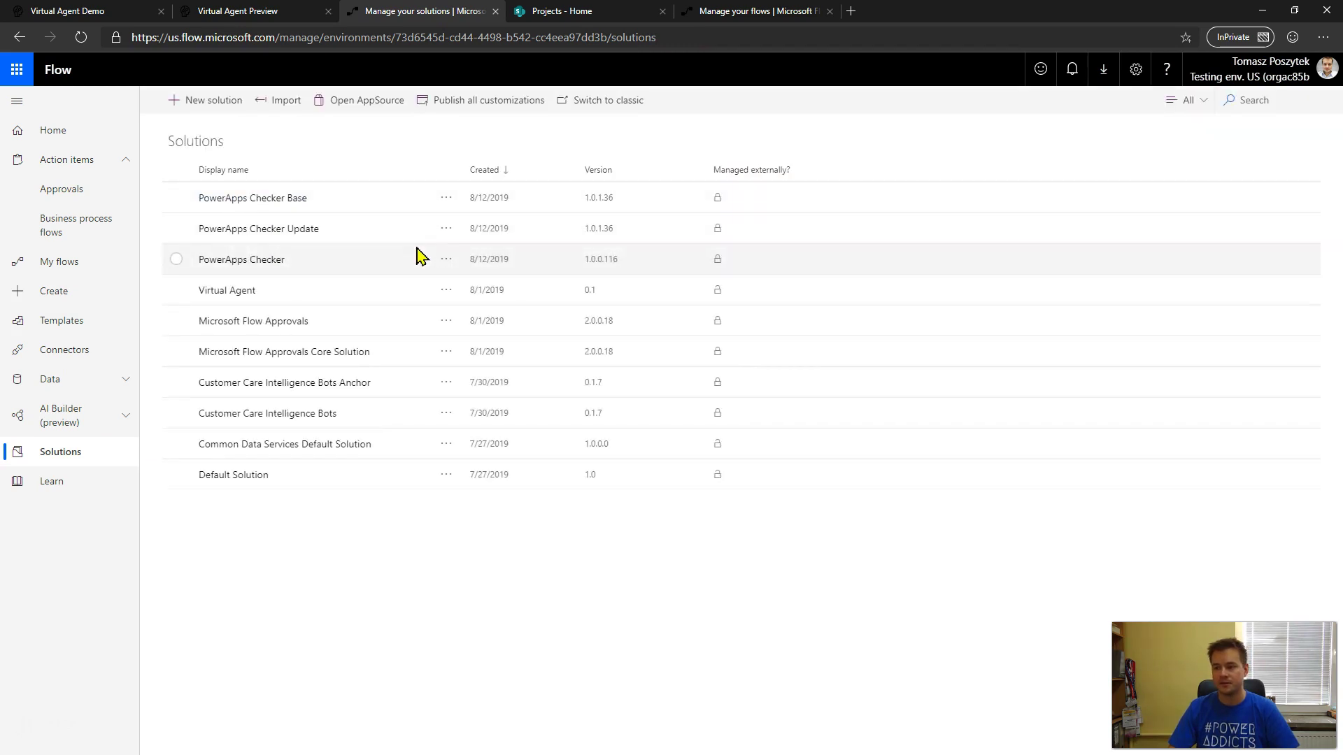
click(242, 292)
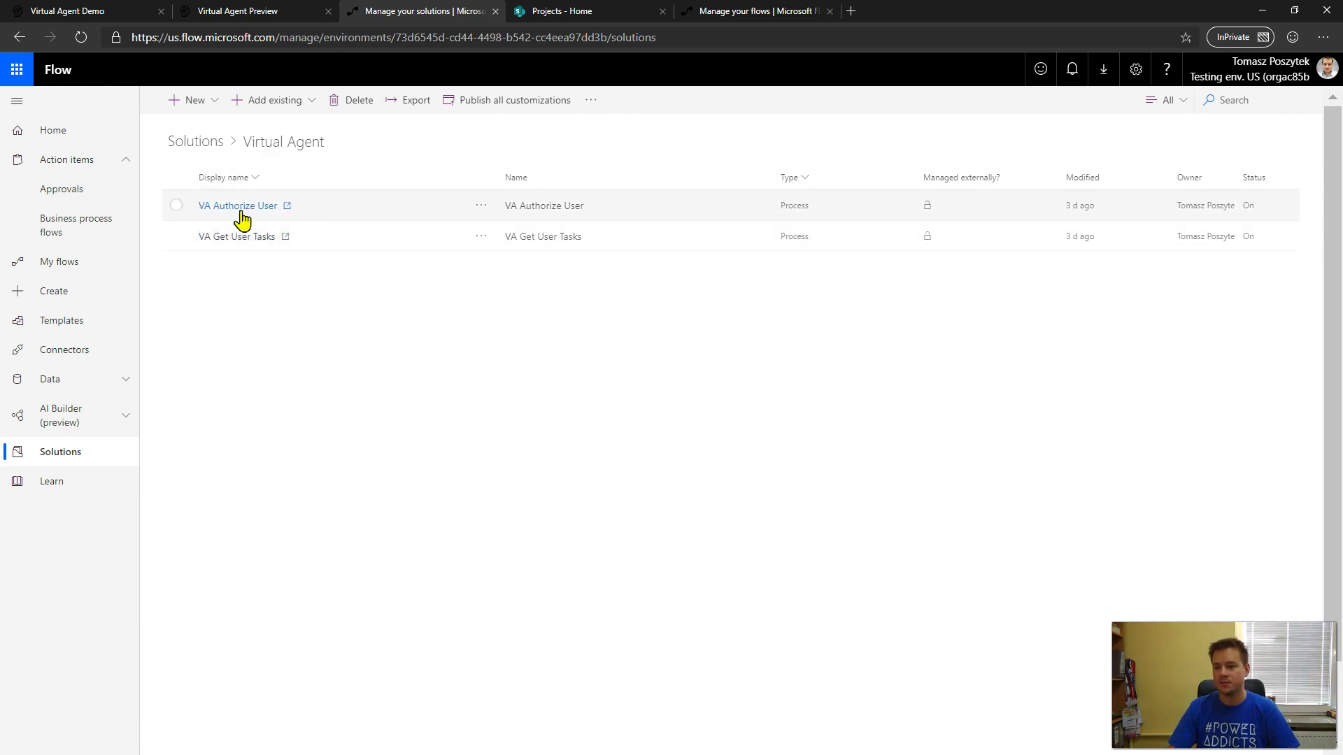
click(243, 19)
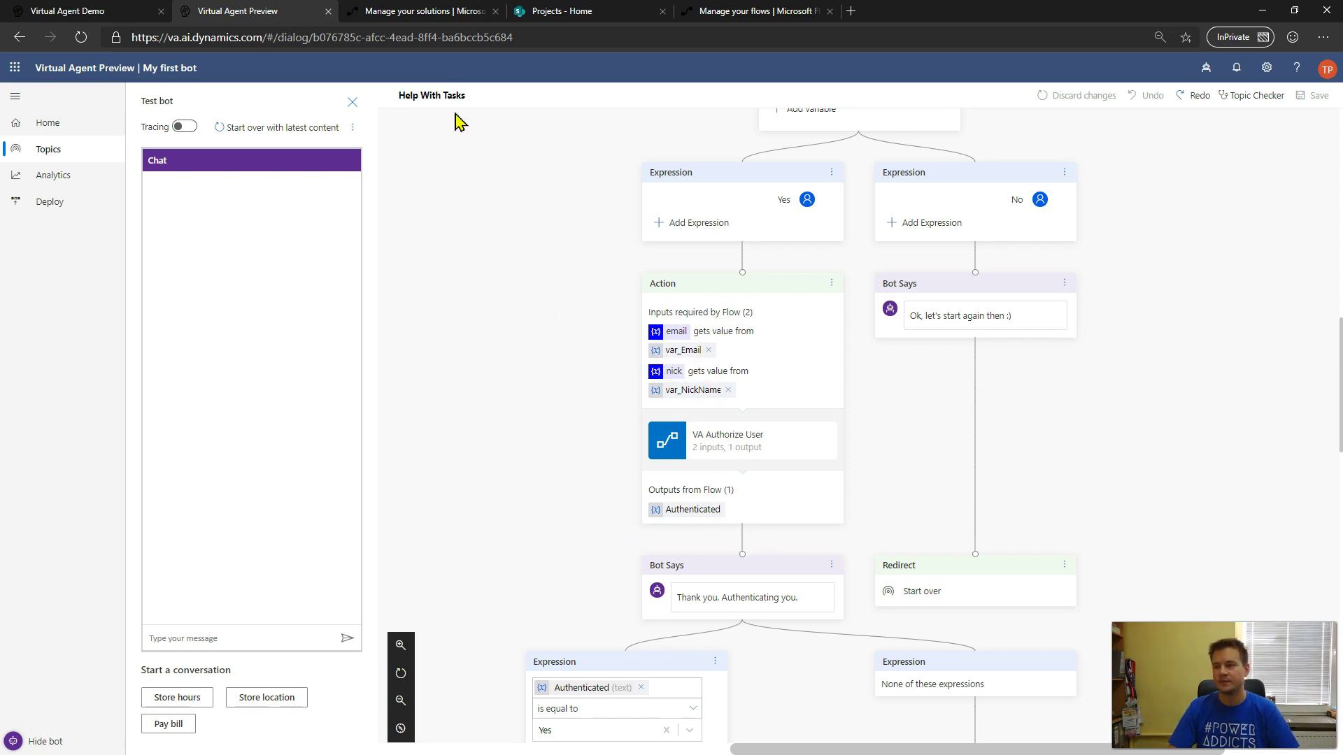
click(417, 16)
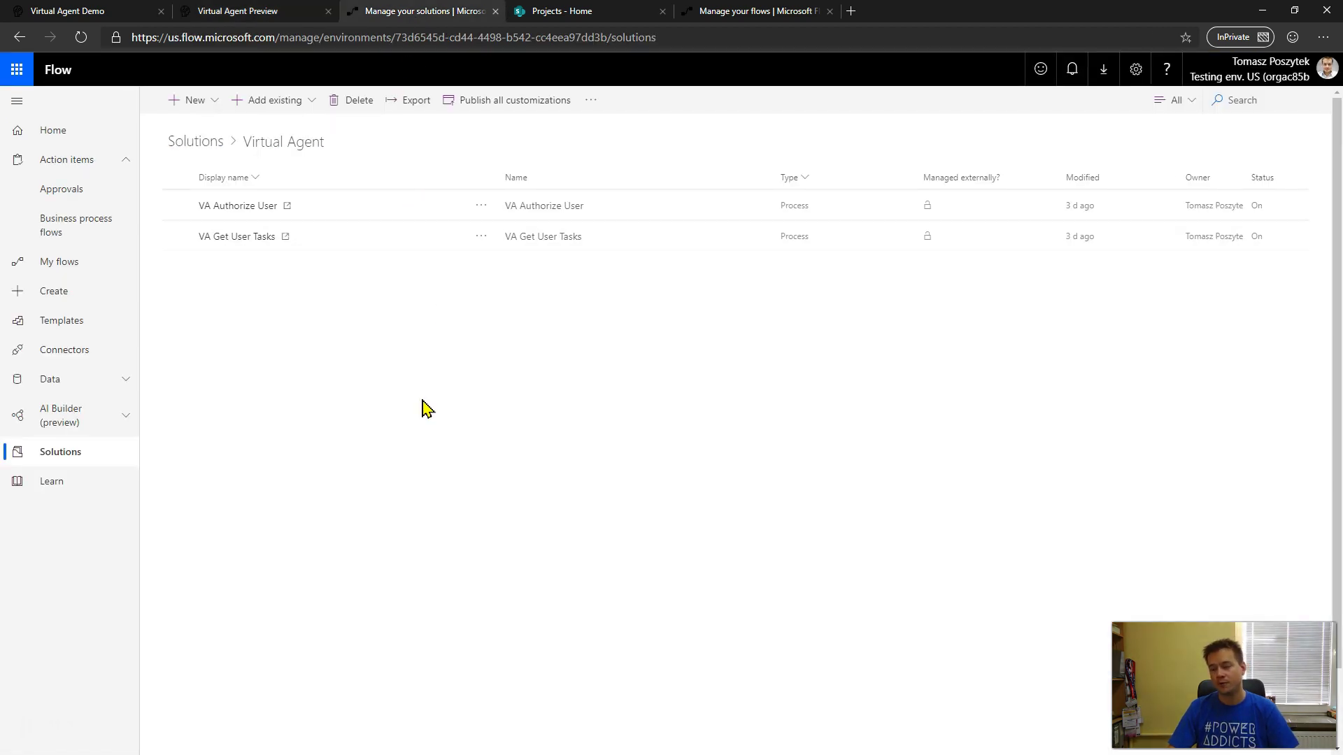
- Choose Edit on the VA Authorize User flow to open it in the editor
click(252, 202)
drag(254, 209, 473, 201)
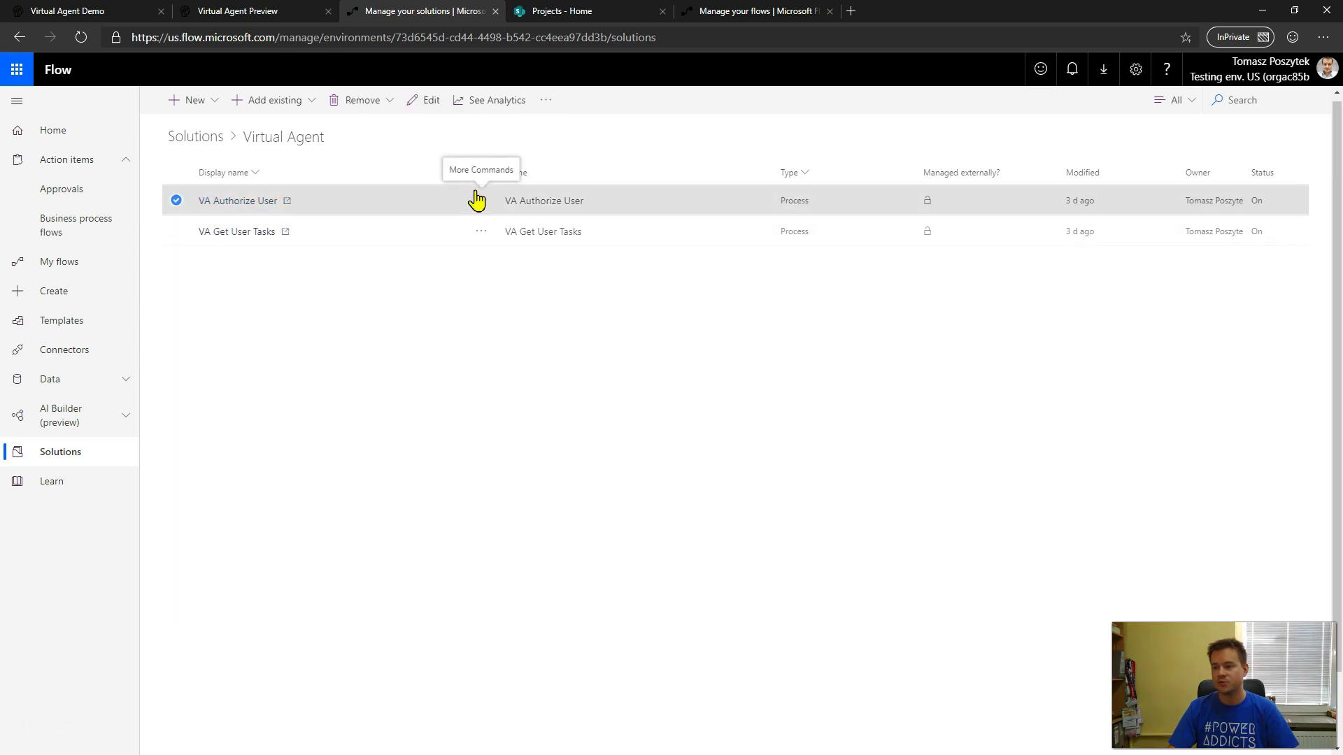
click(481, 200)
click(479, 246)
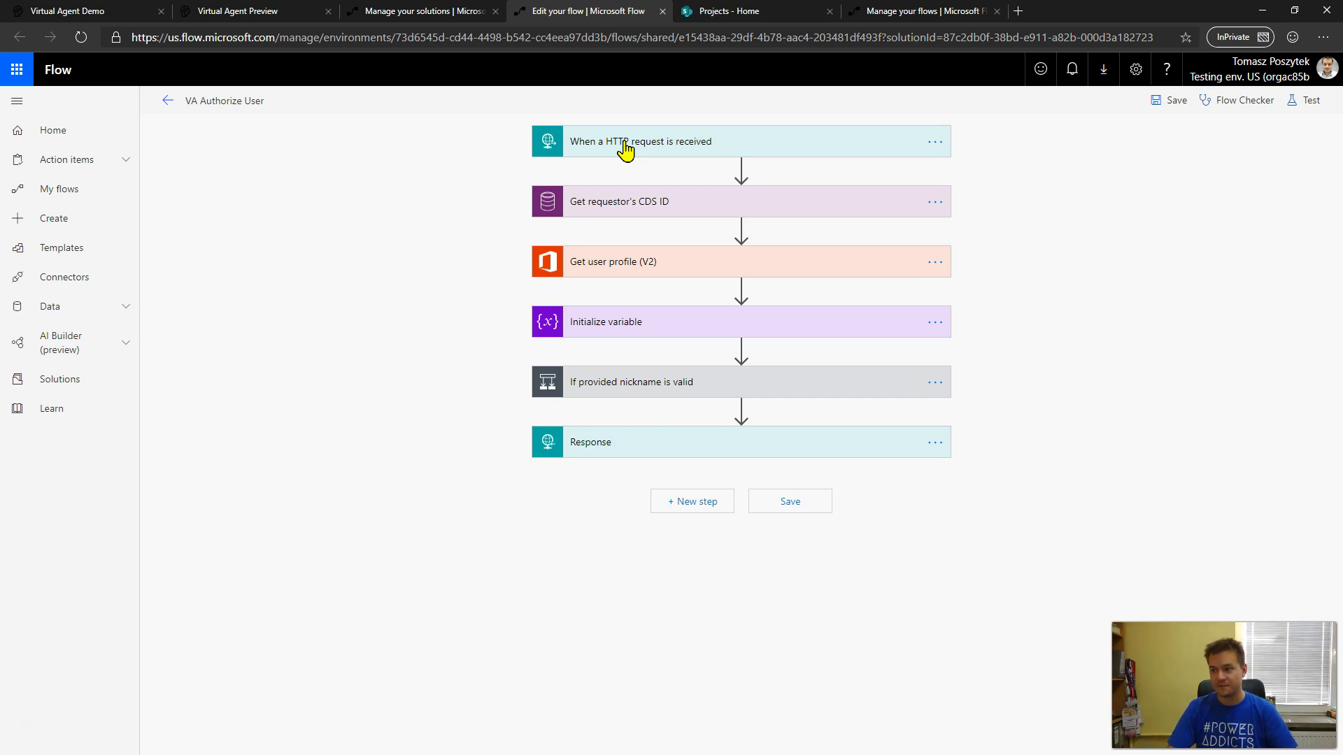
- Expand the HTTP request trigger and highlight the email and nick schema properties
click(625, 149)
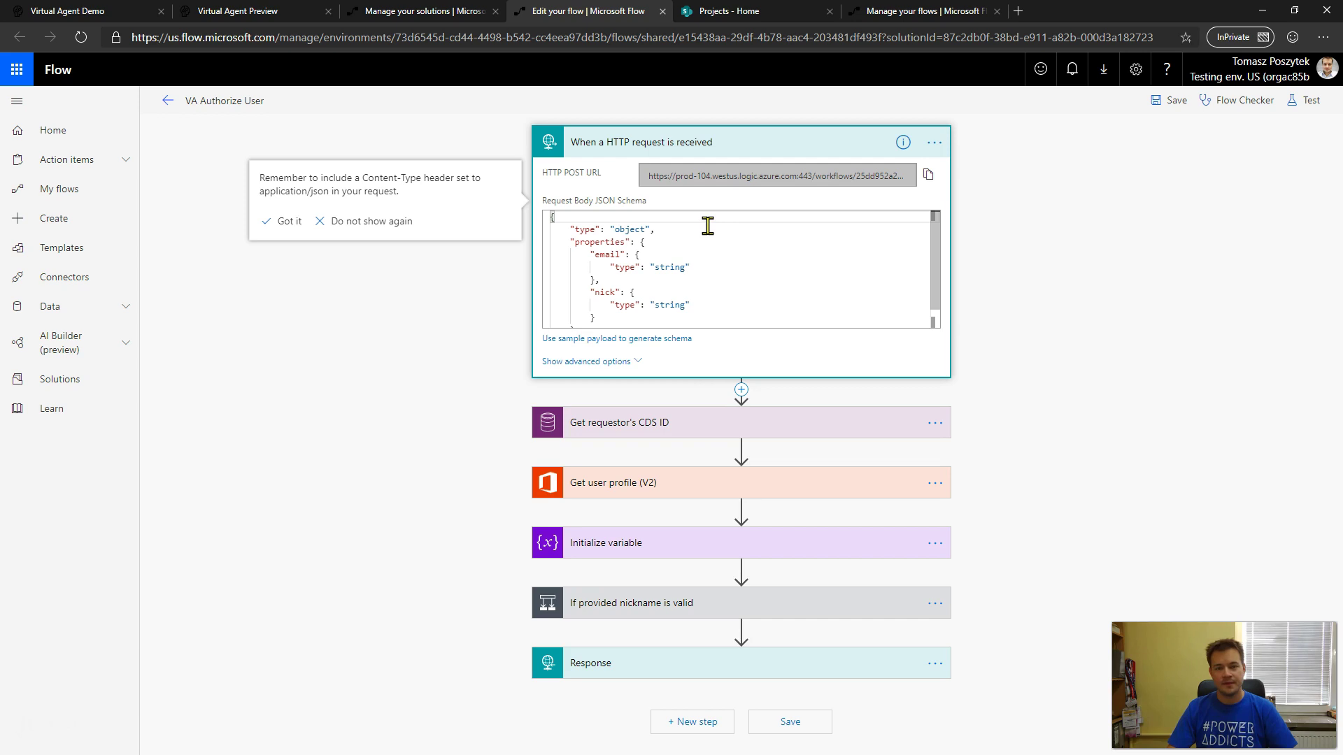
double_click(607, 255)
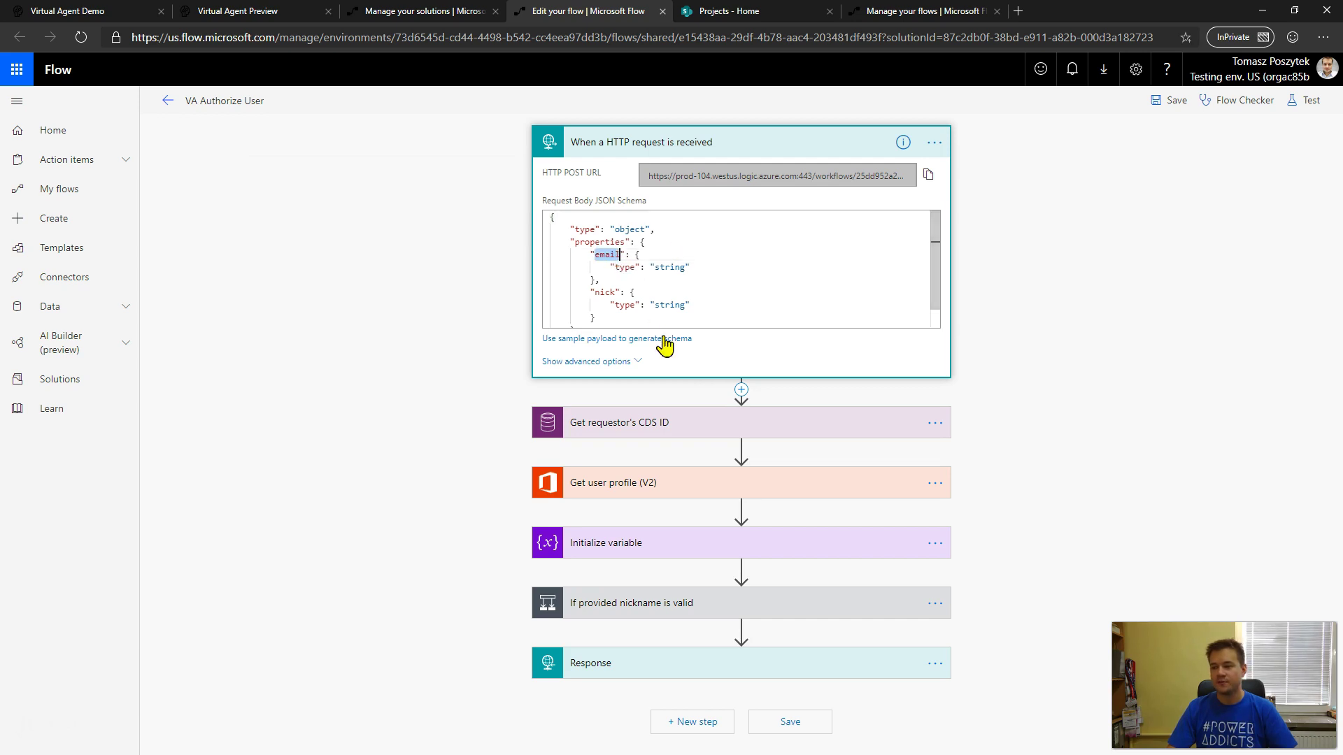
double_click(602, 294)
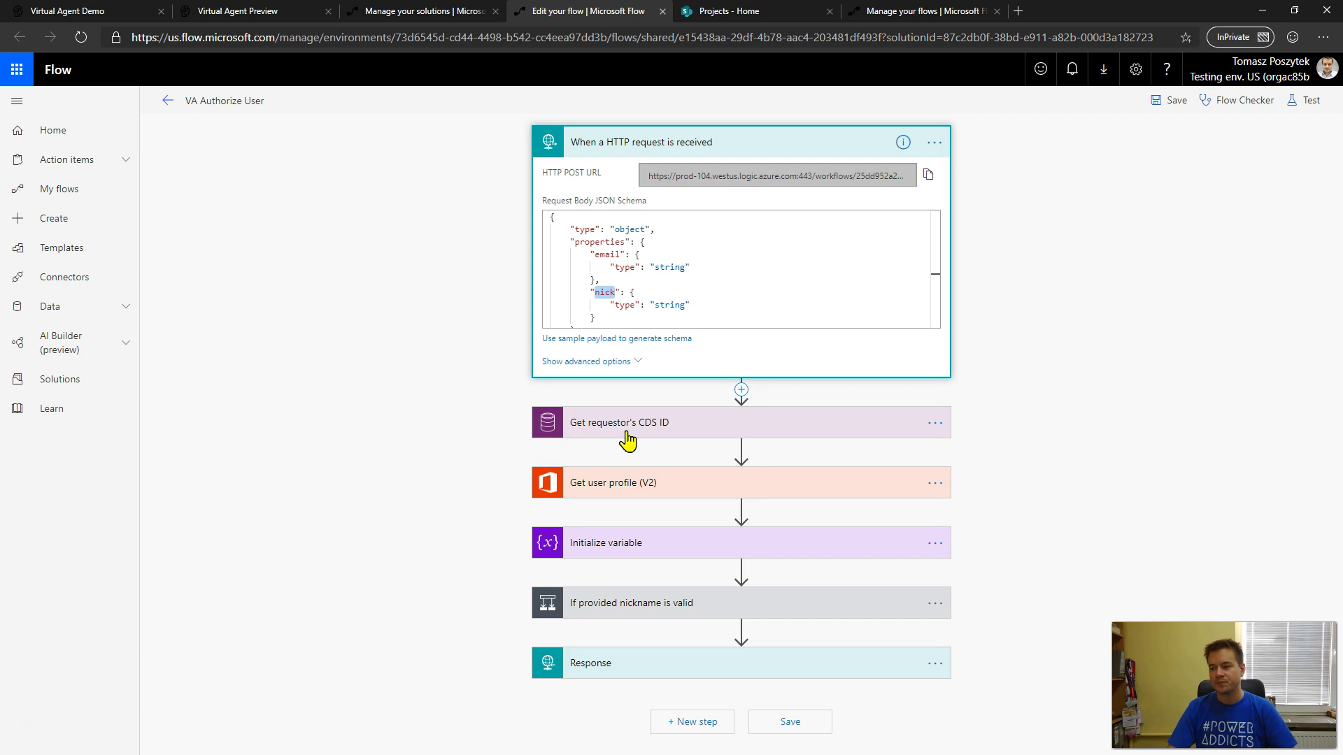
- Expand Get requestor's CDS ID and show its Users filter on internalemailaddress
click(671, 433)
scroll(462, 405, down, 1)
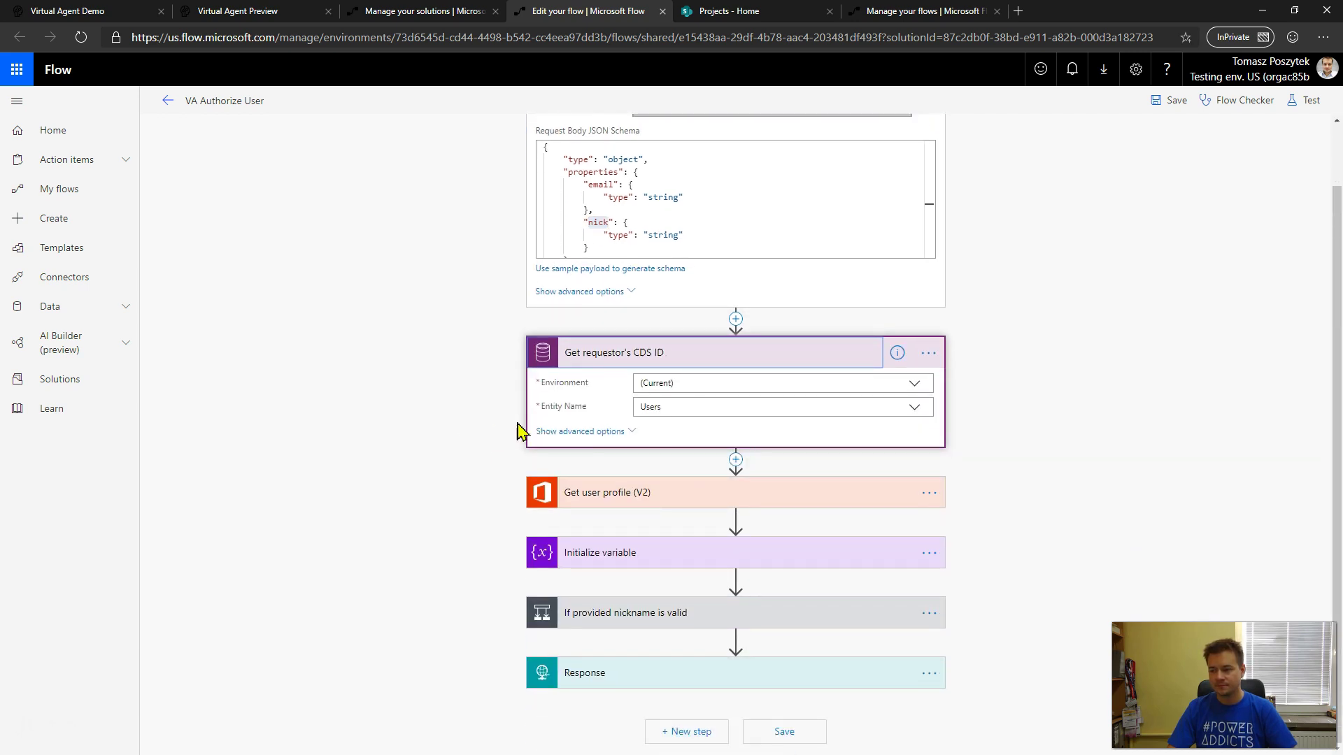
click(575, 434)
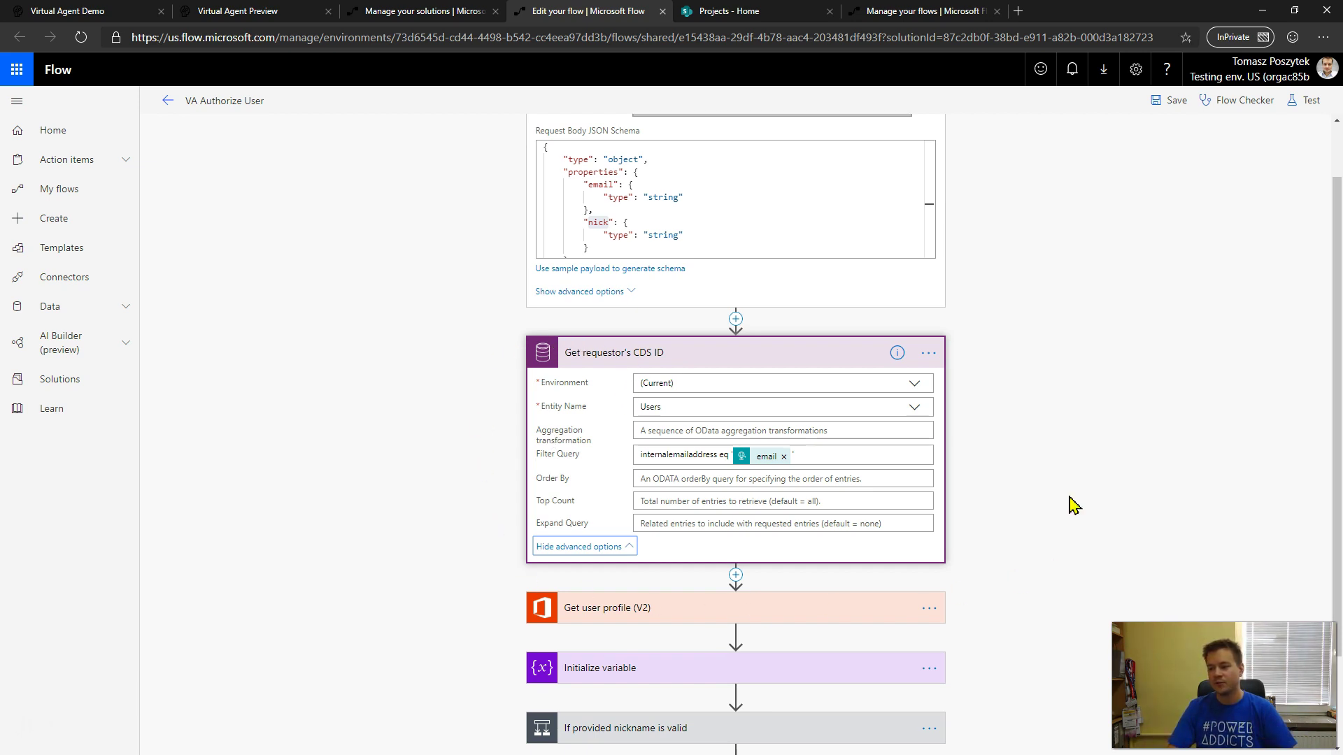
scroll(470, 428, down, 1)
scroll(470, 428, down, 1)
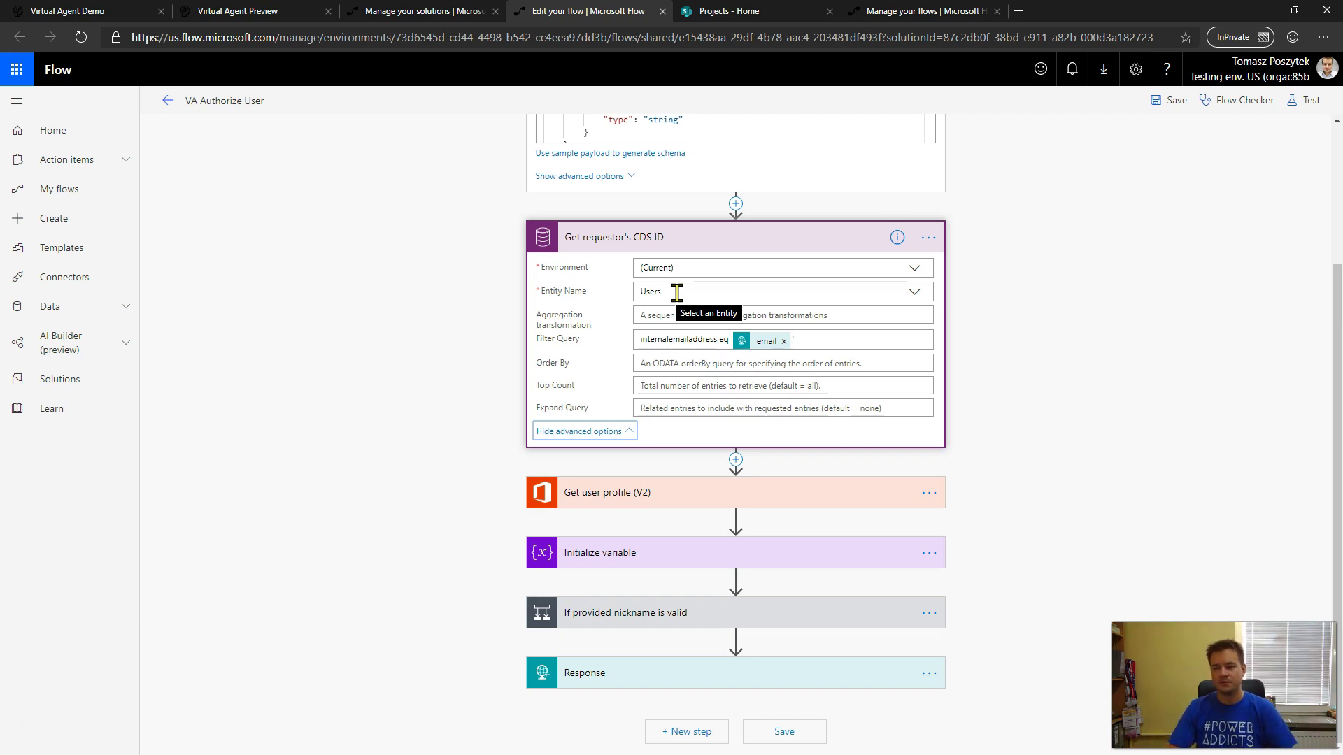
click(642, 516)
scroll(409, 499, down, 1)
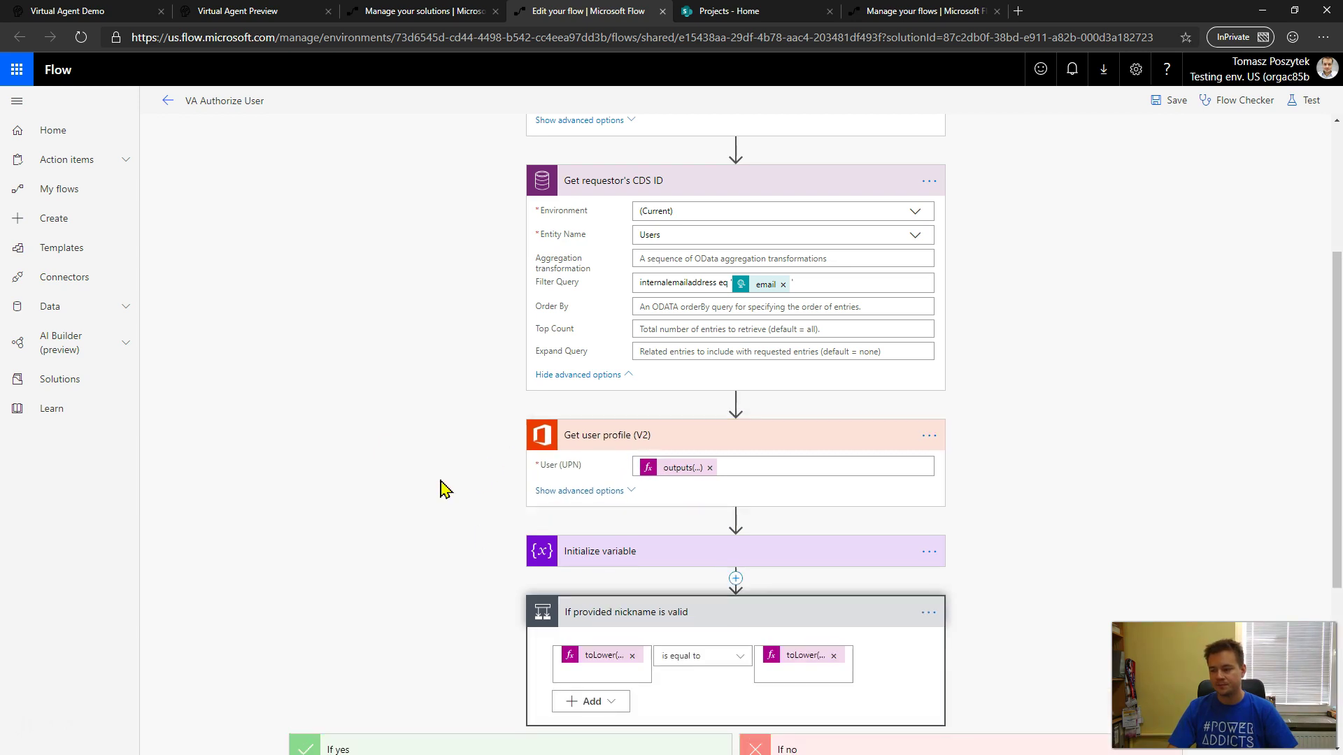
- Expand both Set variable steps (var_Authenticated Yes/No) and the Response returning status 200
scroll(443, 486, down, 3)
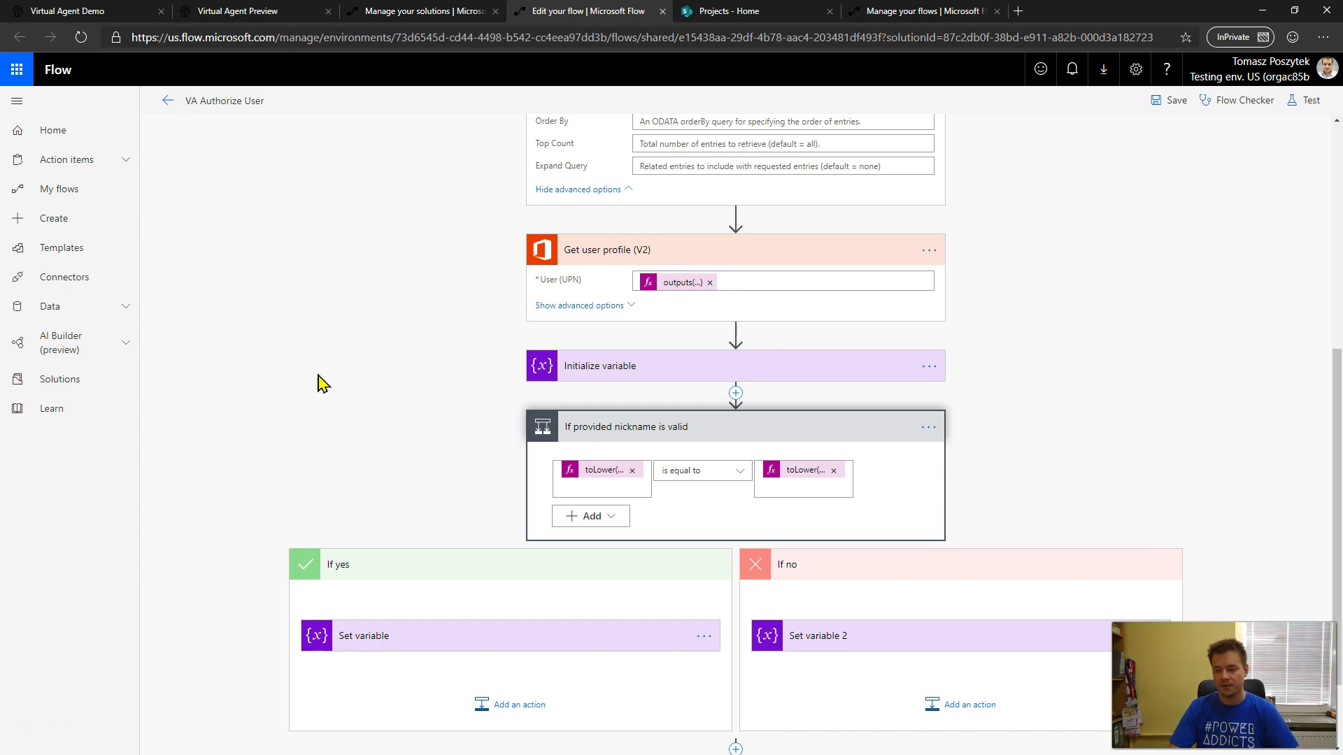
scroll(335, 433, down, 2)
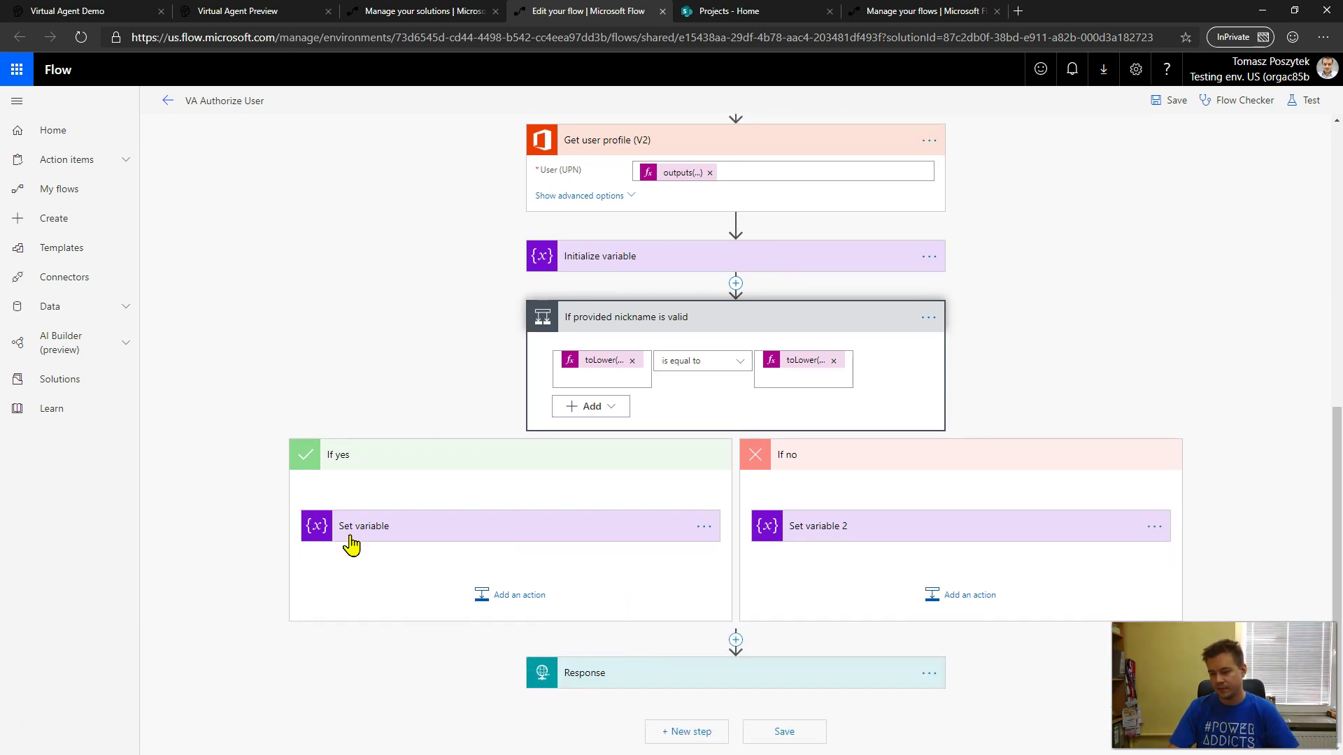
click(384, 539)
scroll(392, 368, down, 1)
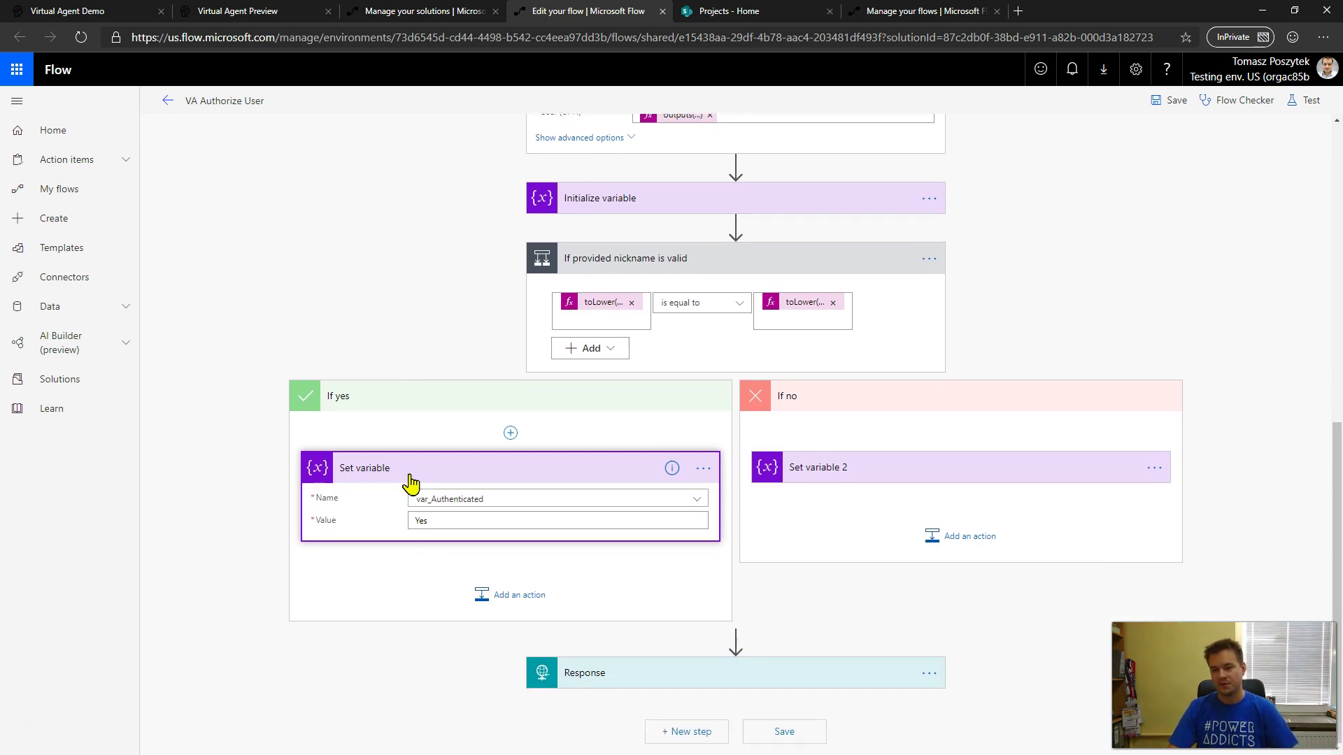
click(881, 468)
click(804, 669)
scroll(270, 675, down, 2)
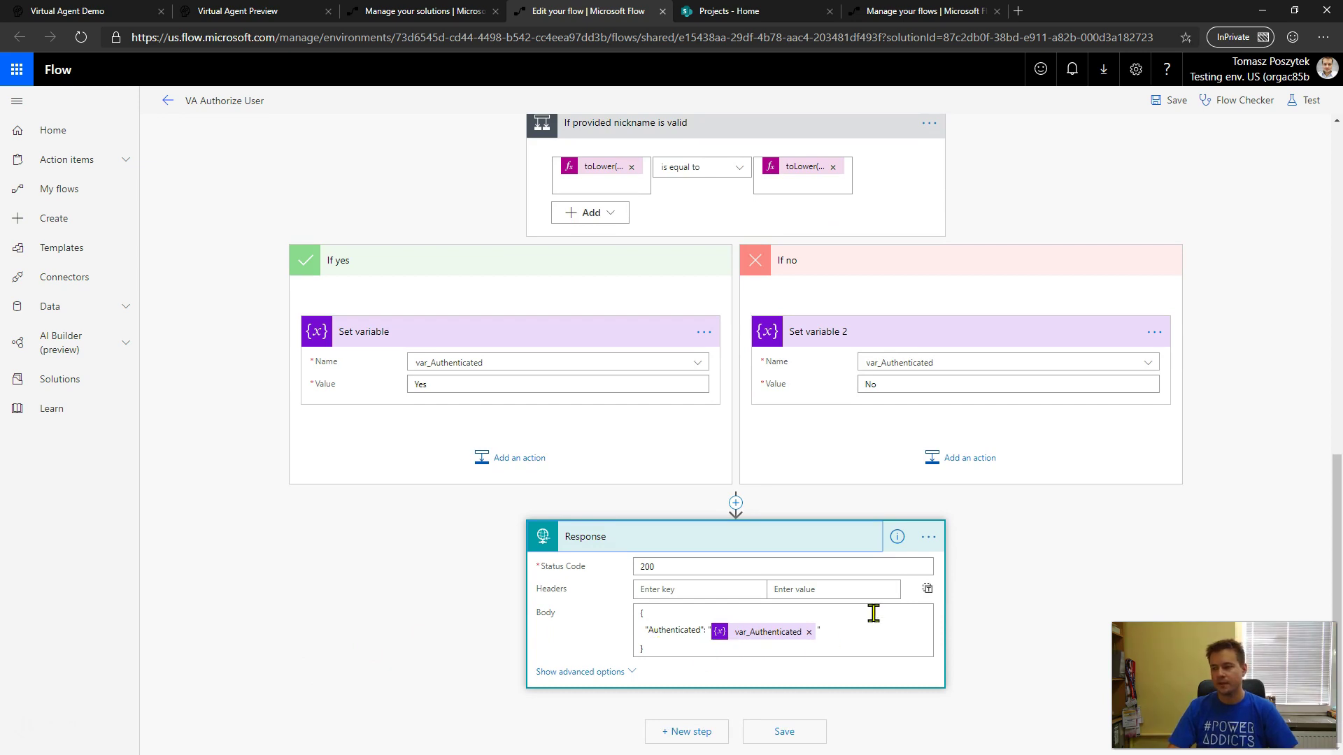
- In Help With Tasks, open the ⋮ options of the Redirect 'Confirmed Failure' node
click(246, 16)
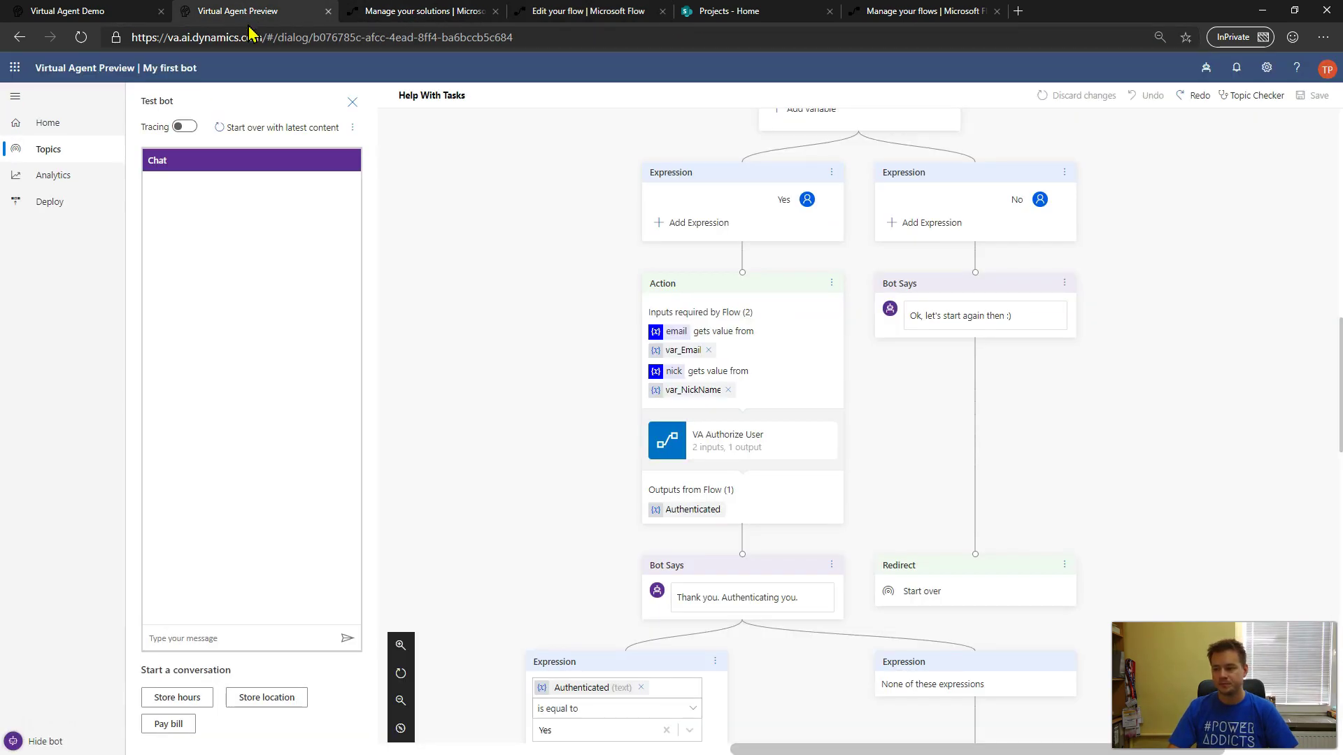
scroll(731, 517, down, 2)
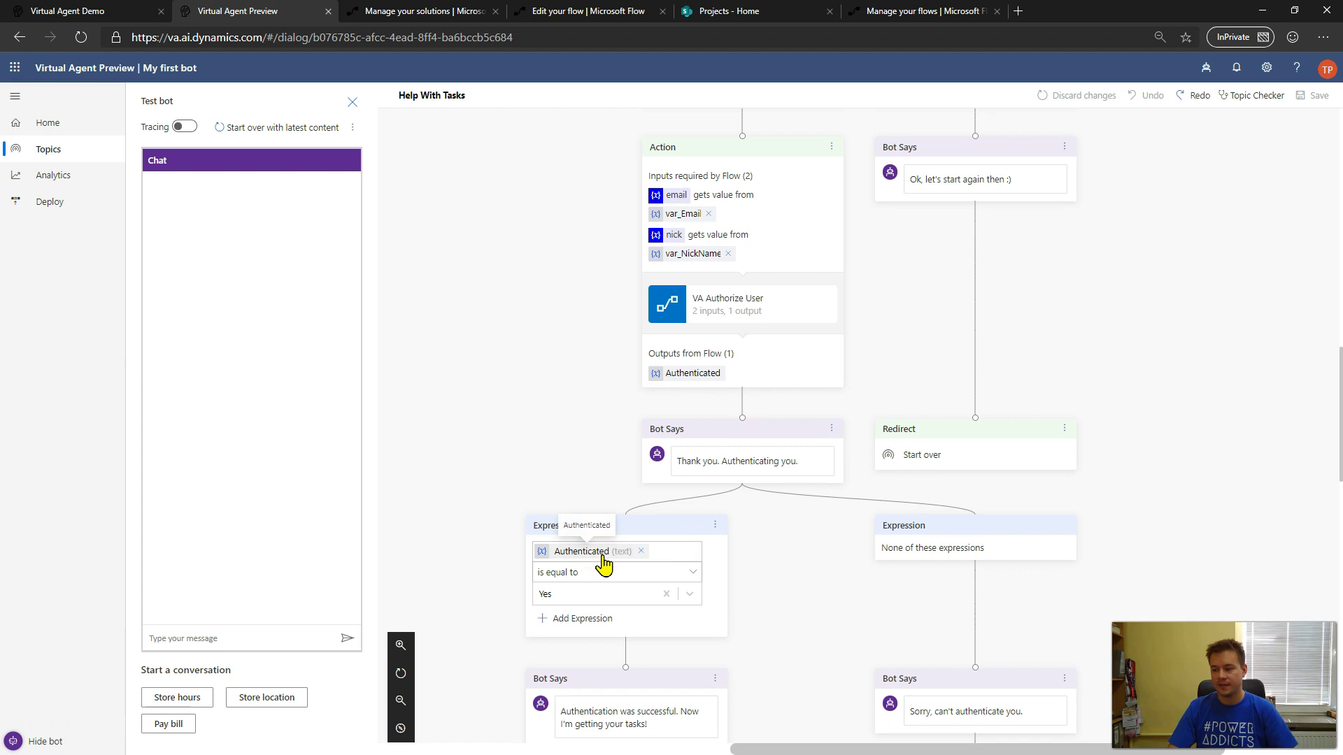
scroll(538, 608, down, 2)
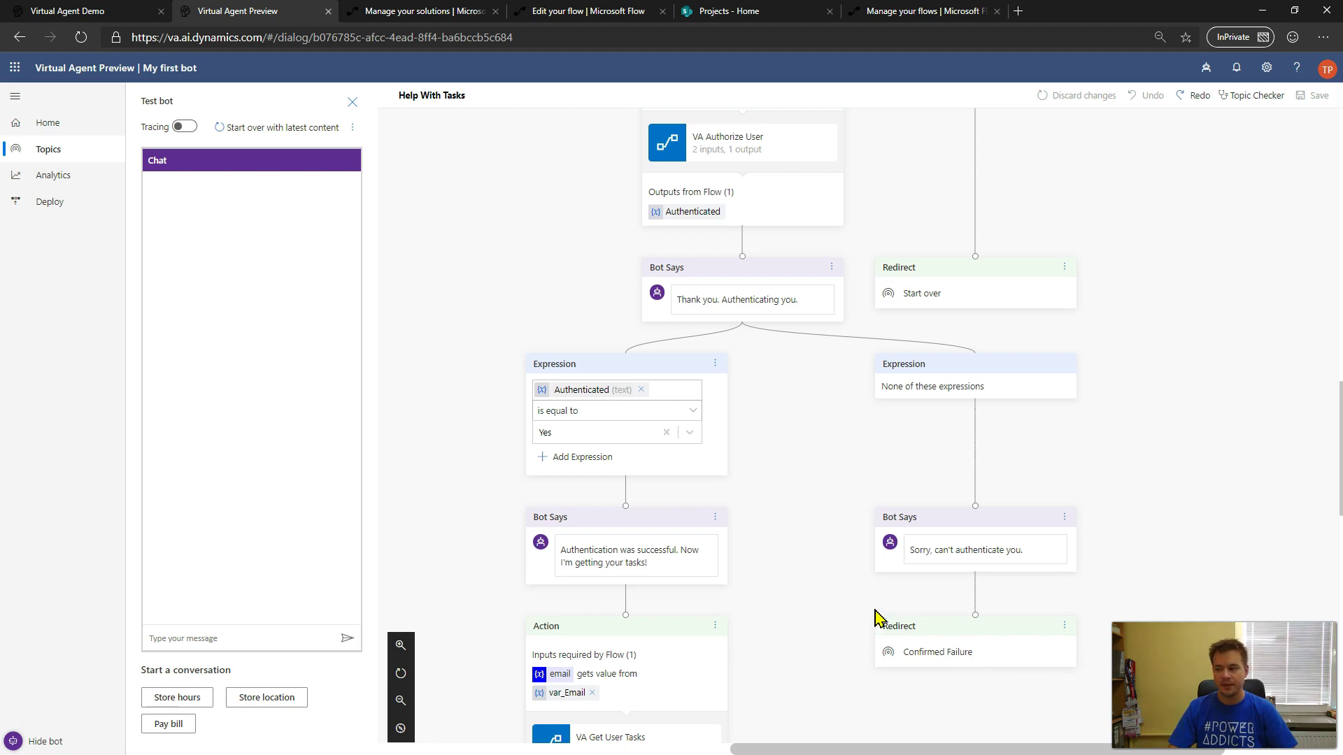
click(975, 599)
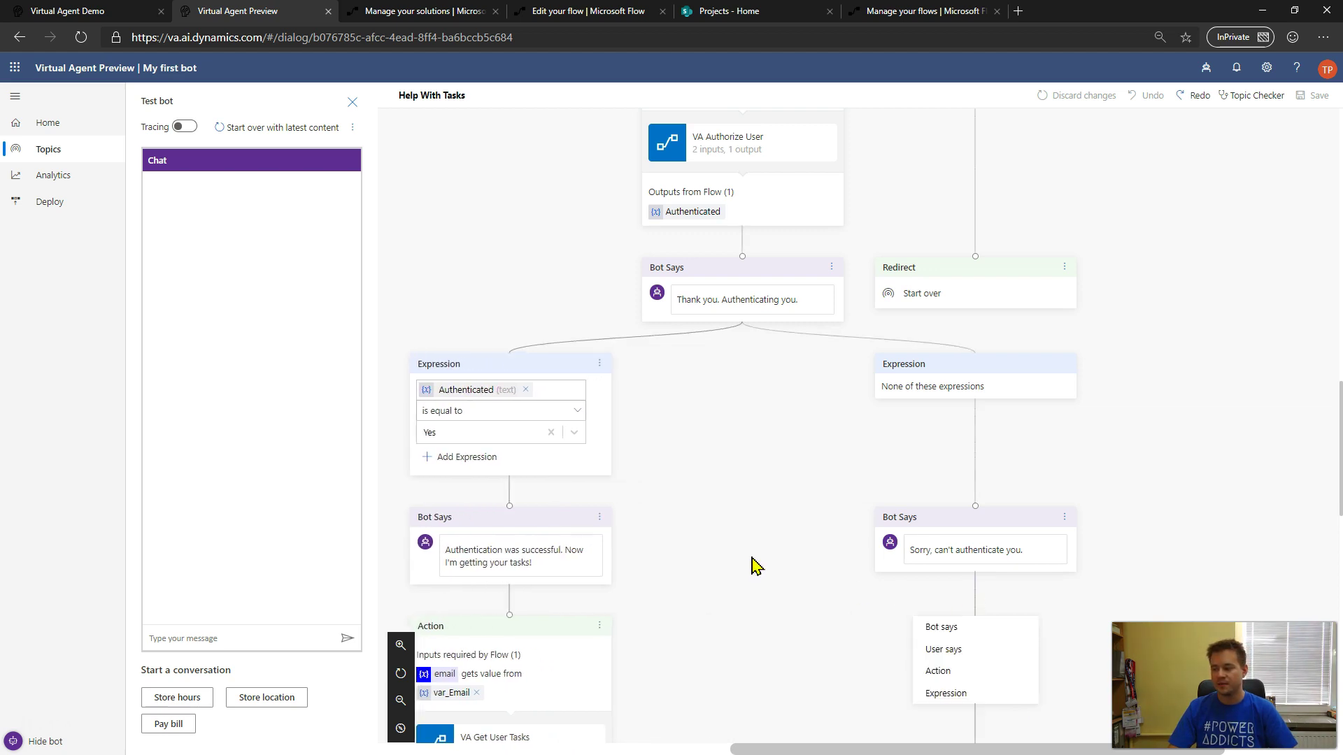
scroll(752, 565, down, 2)
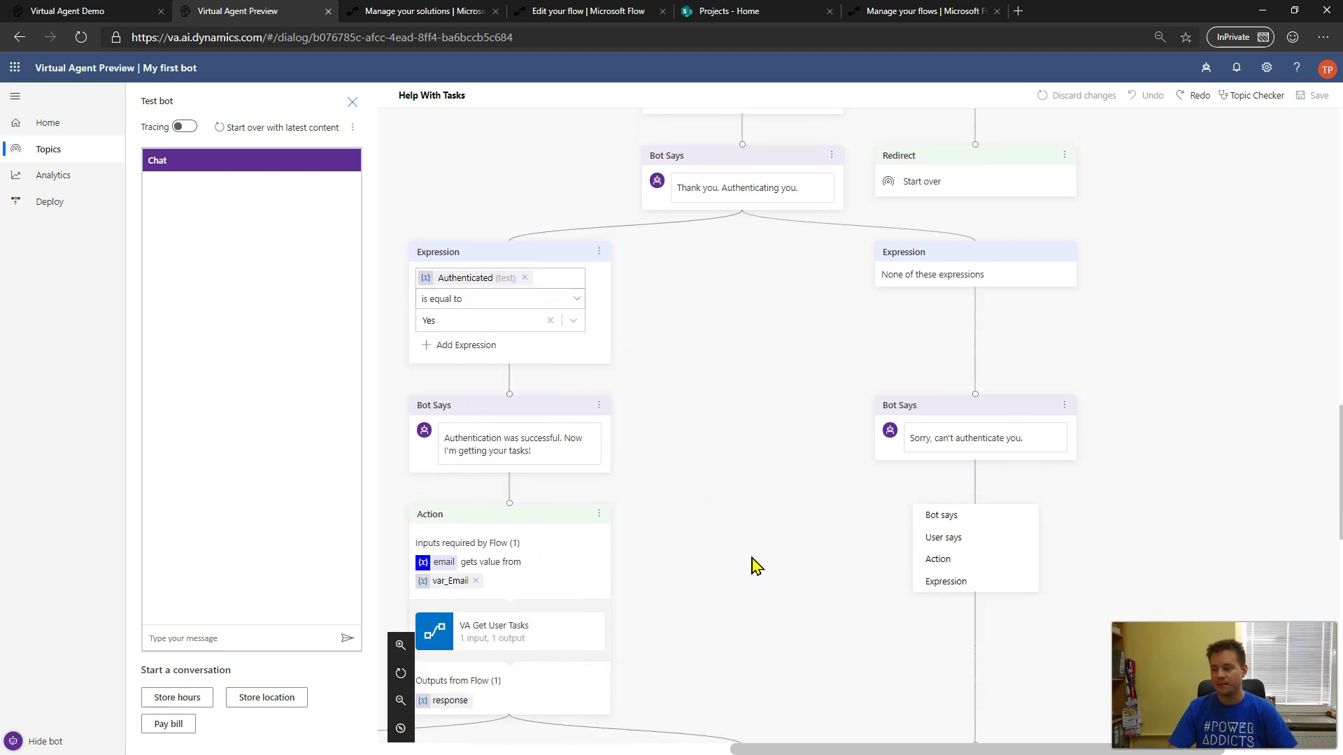
click(1105, 491)
scroll(1096, 500, down, 3)
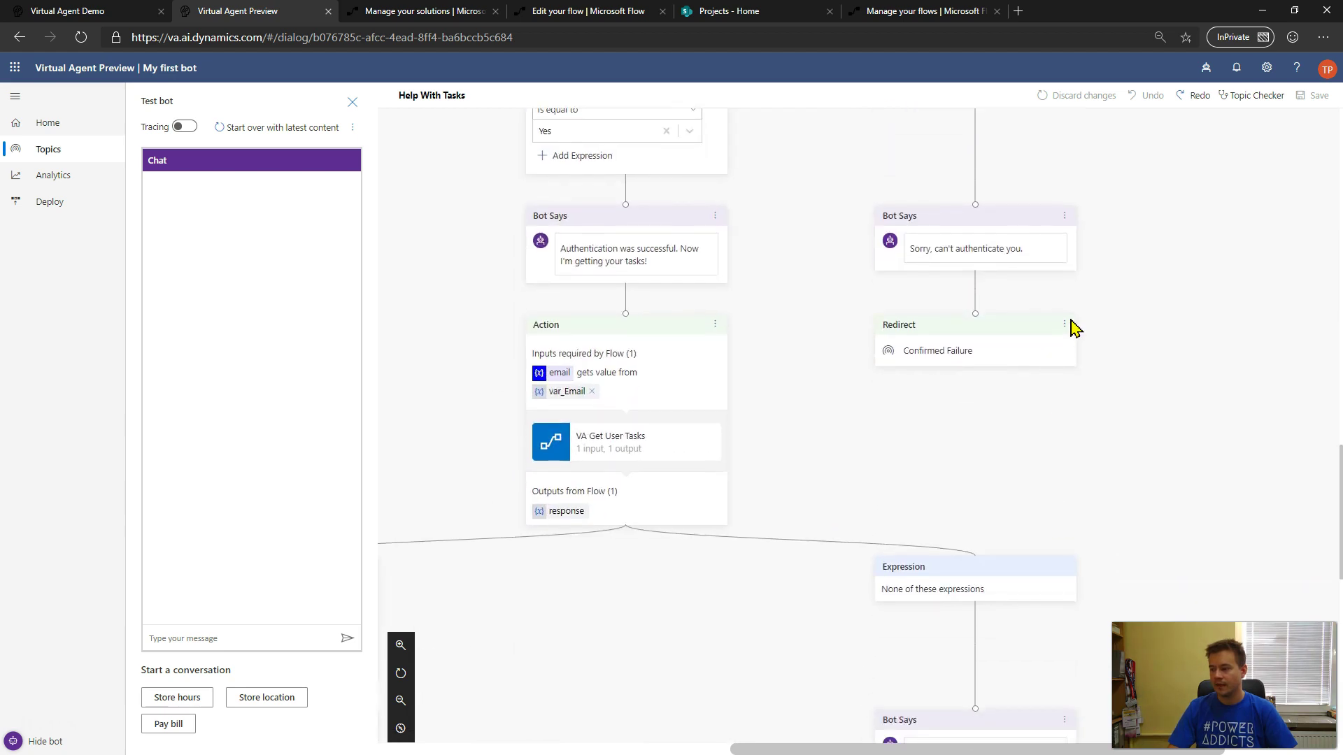
click(1065, 326)
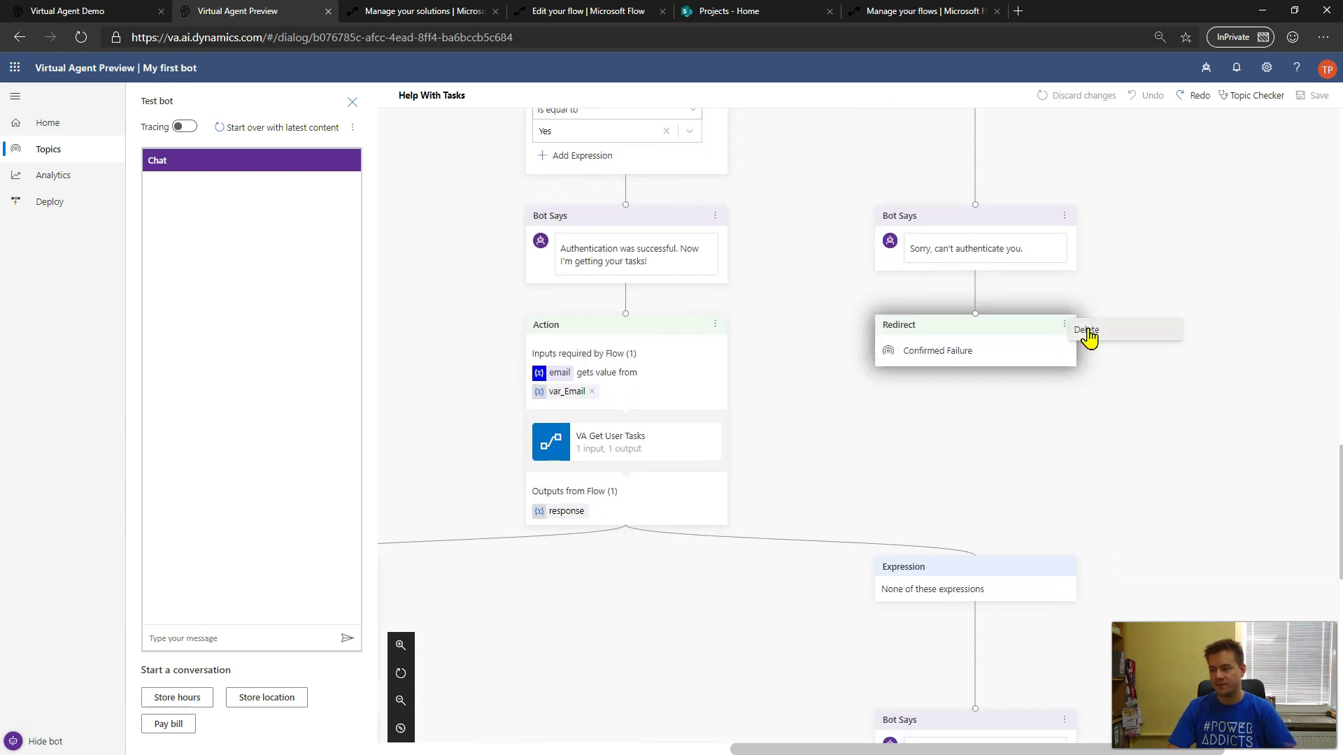
- Delete the Redirect node and add a Go to step targeting the Confirmed Failure topic
click(1086, 333)
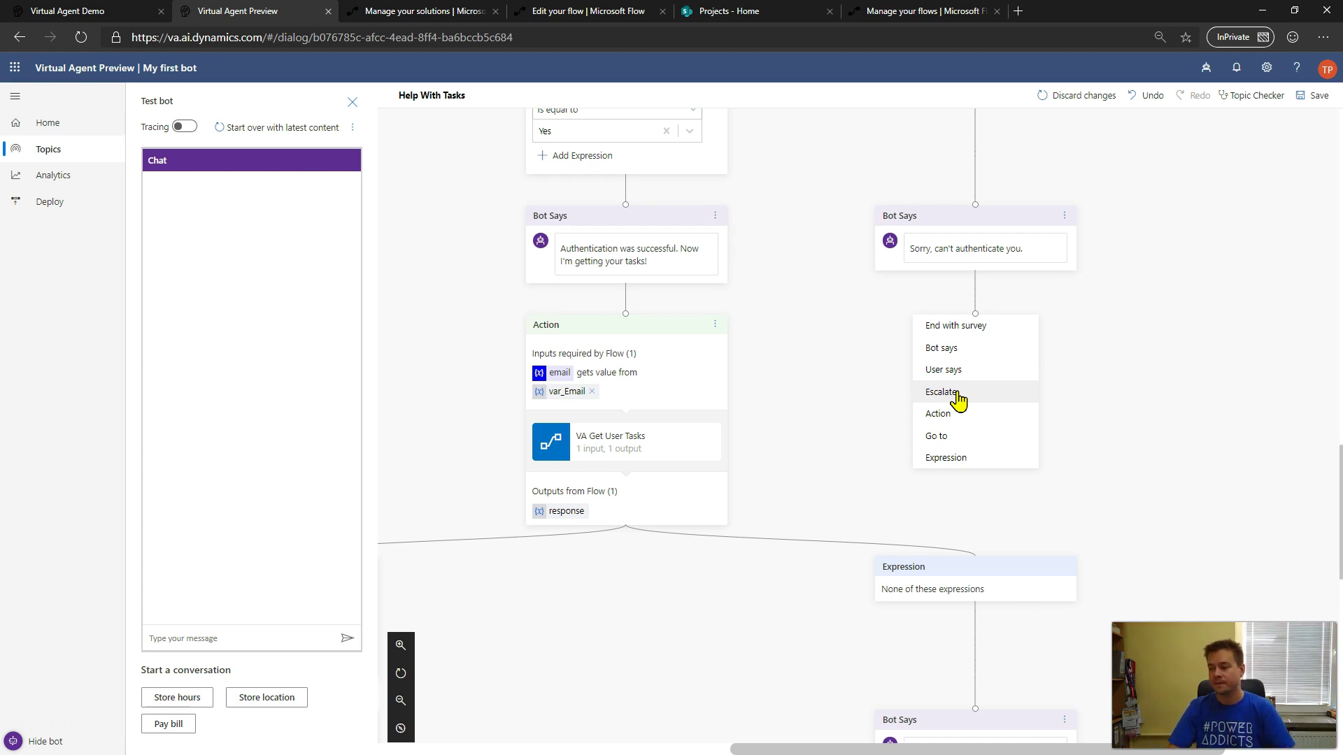
click(960, 445)
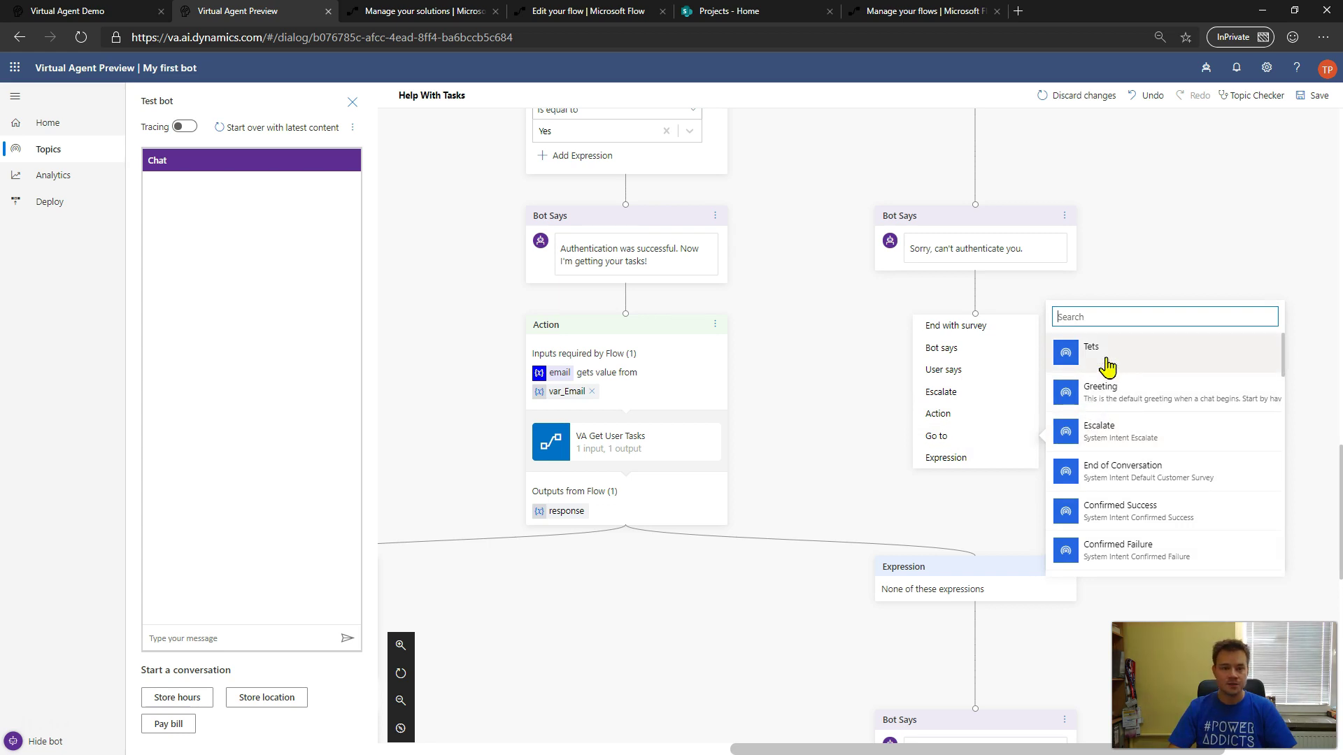
scroll(1113, 392, down, 3)
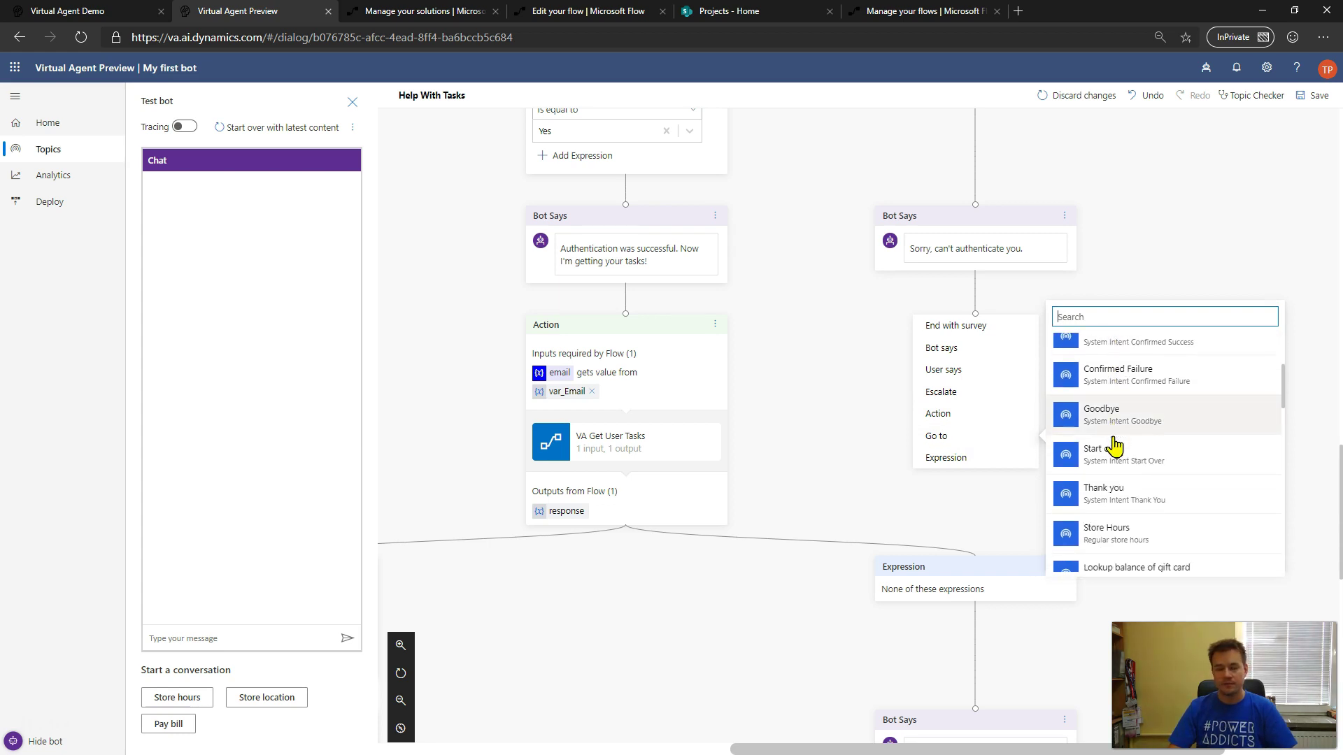
scroll(1115, 446, down, 3)
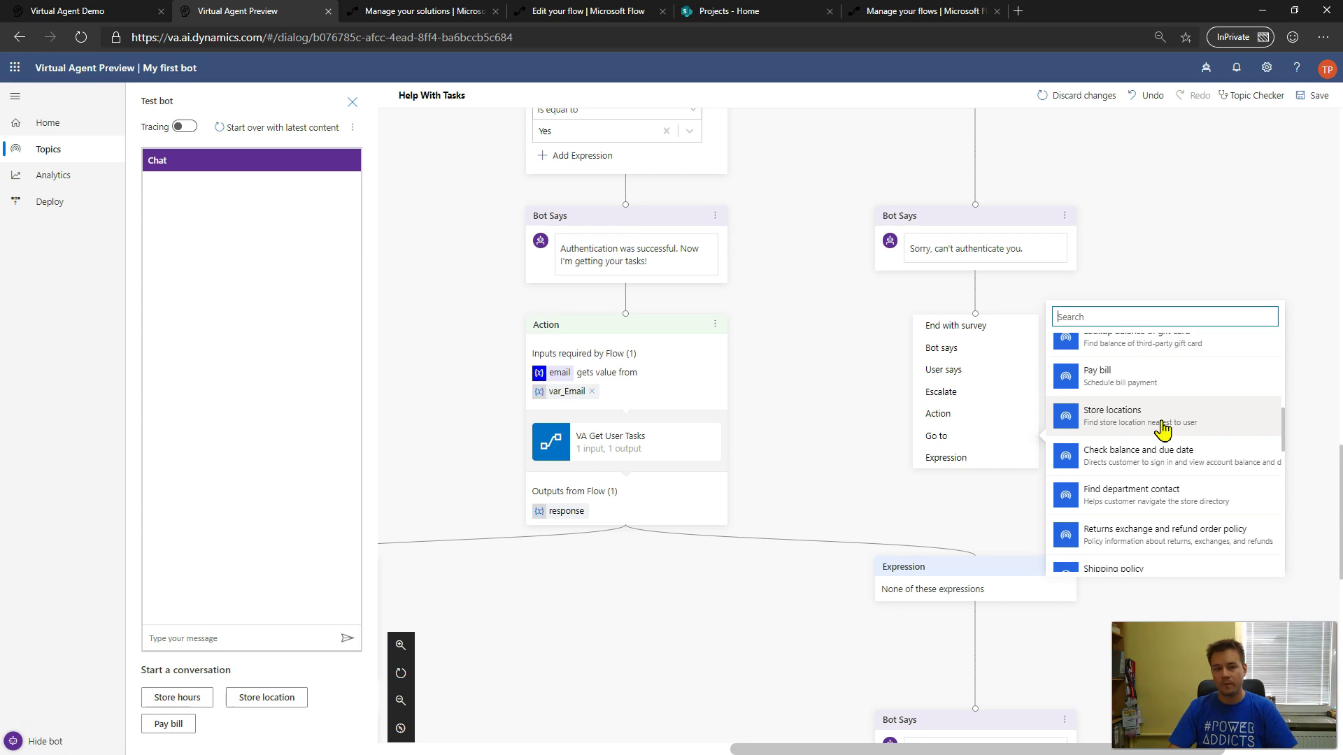
scroll(1163, 430, down, 6)
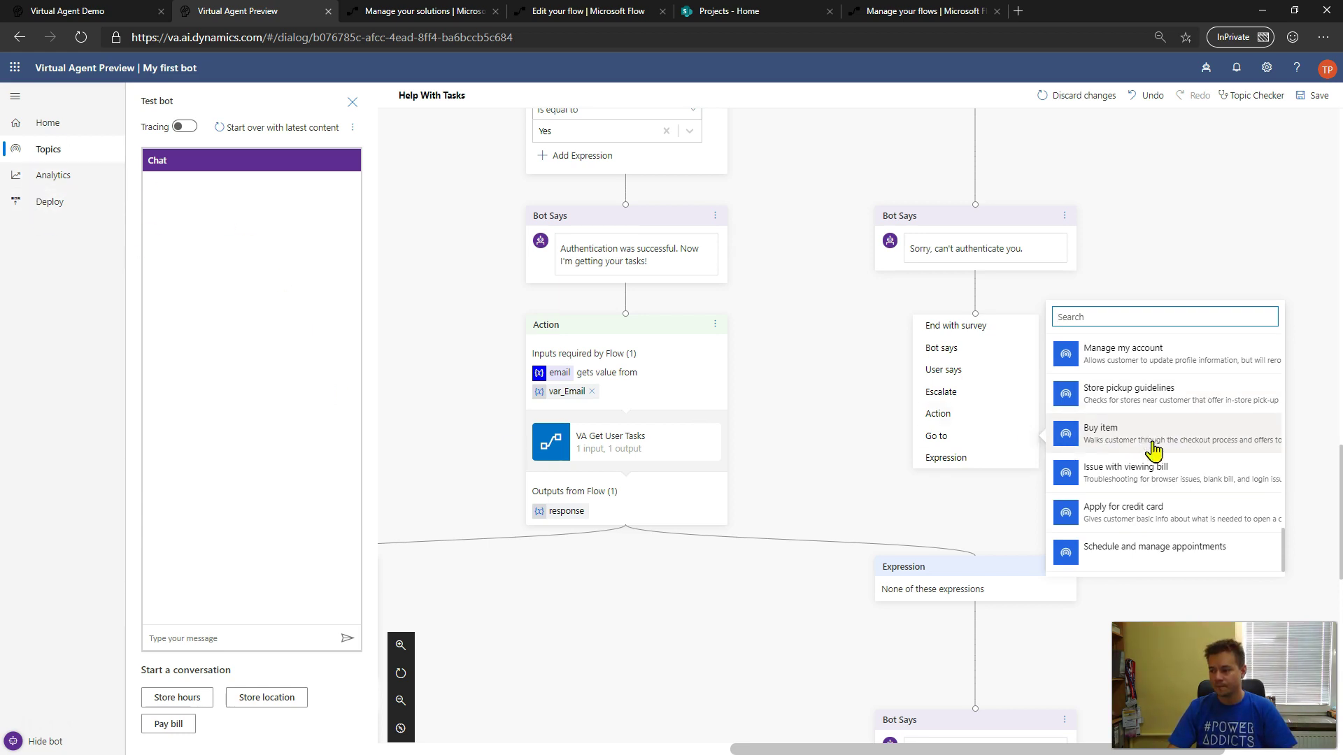
scroll(1175, 458, up, 6)
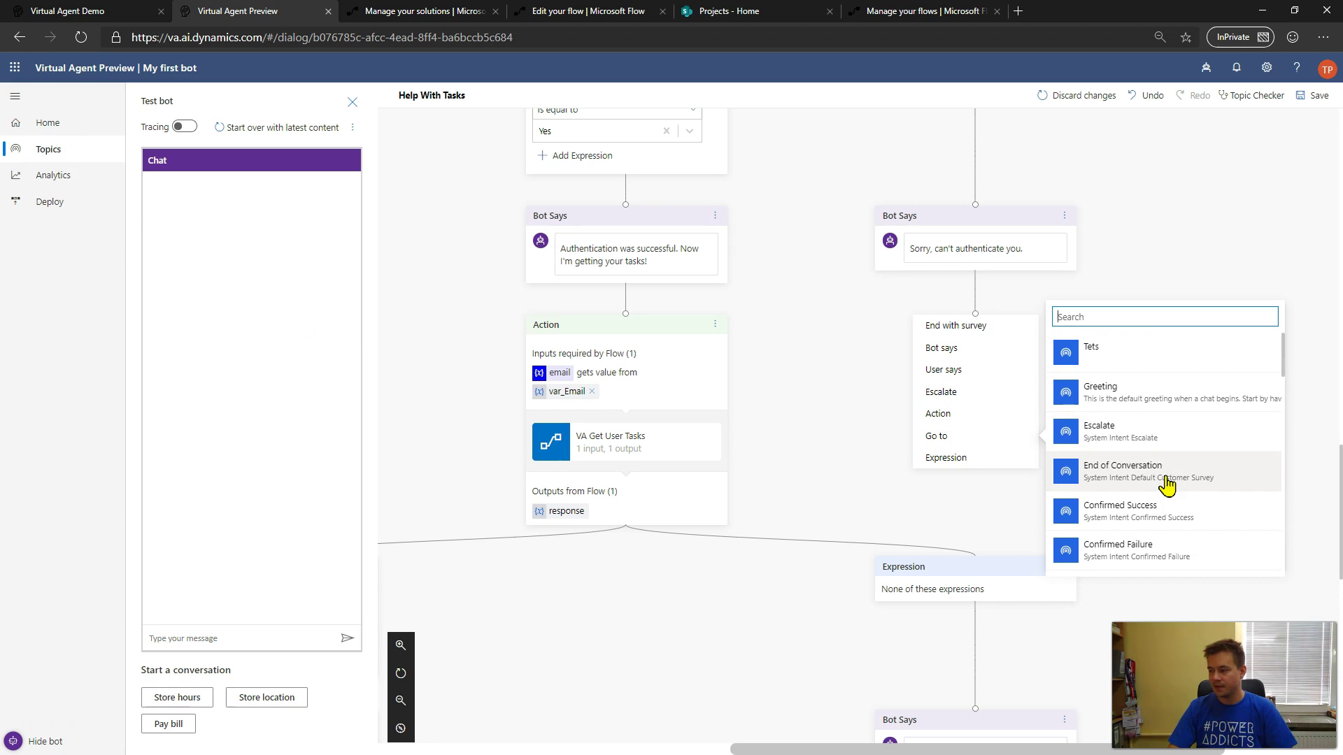
click(1155, 550)
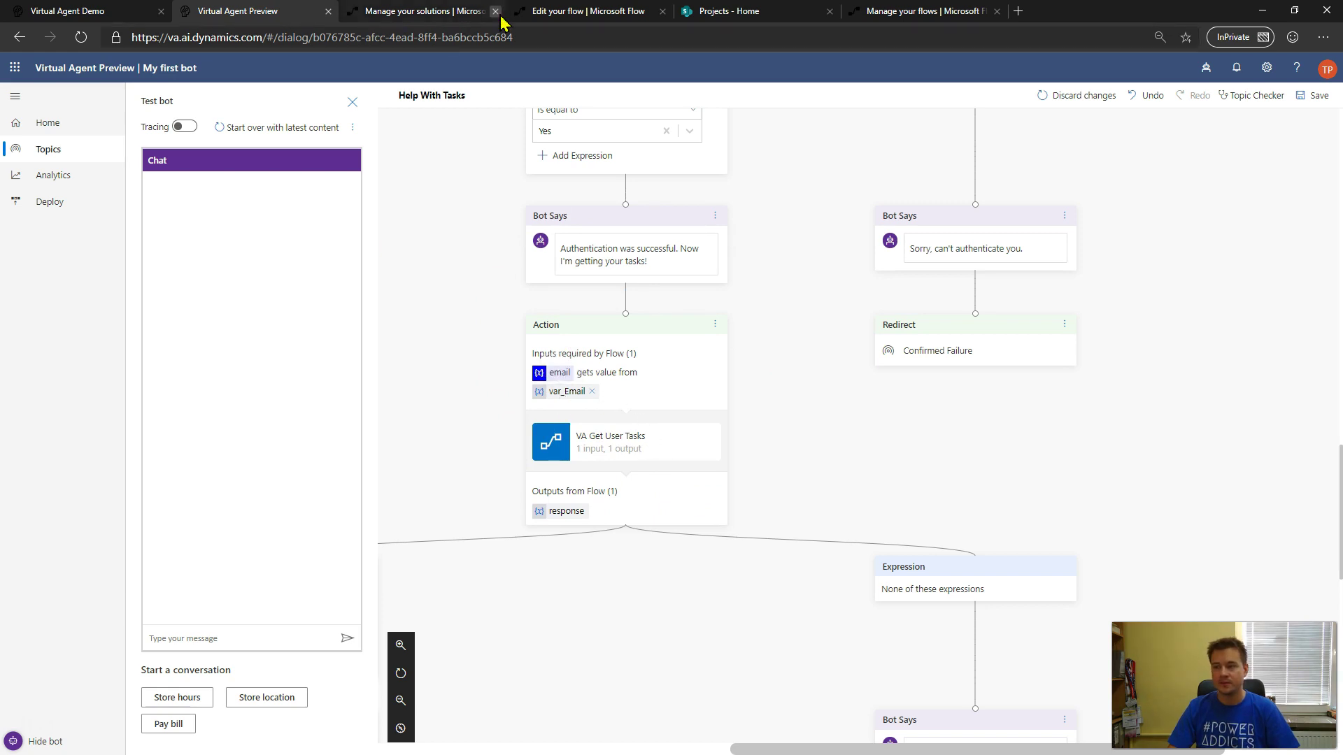
- Leave VA Authorize User, dismiss the editing notice, and choose Edit on VA Get User Tasks
click(573, 17)
click(168, 100)
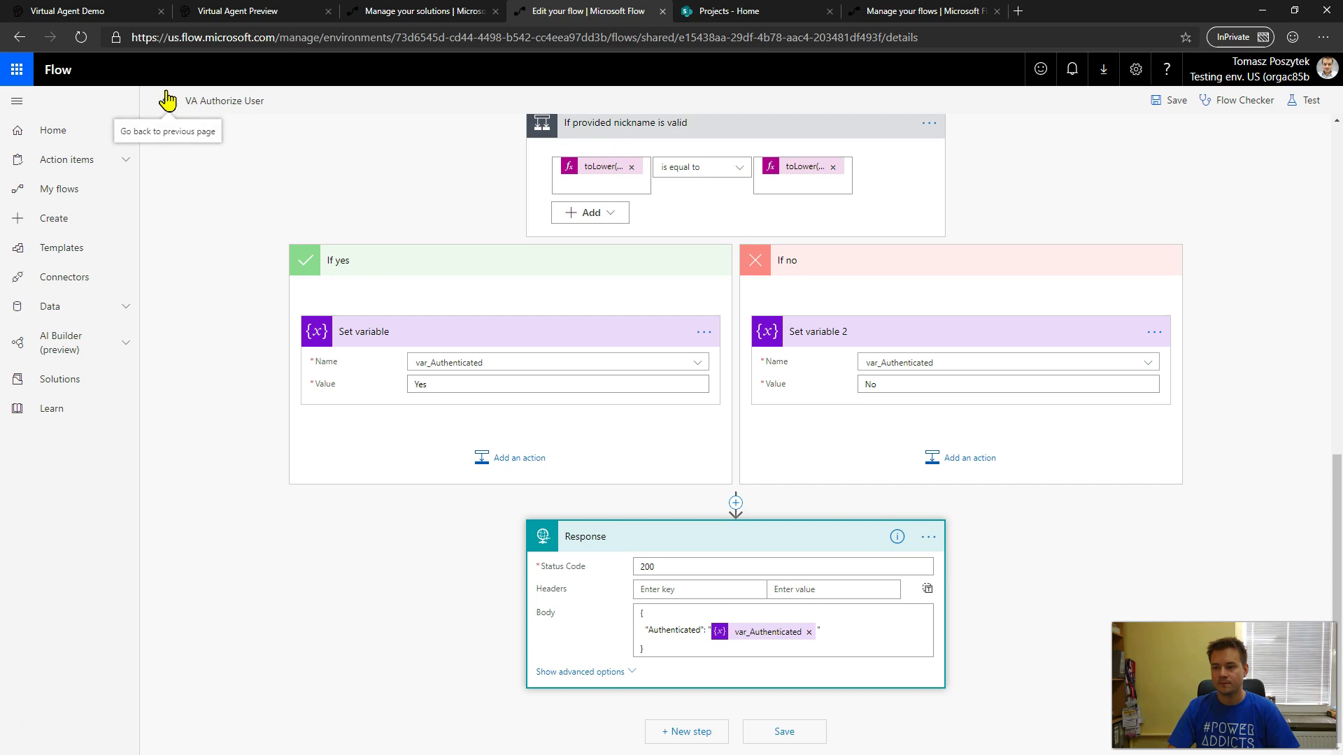
click(53, 381)
click(415, 12)
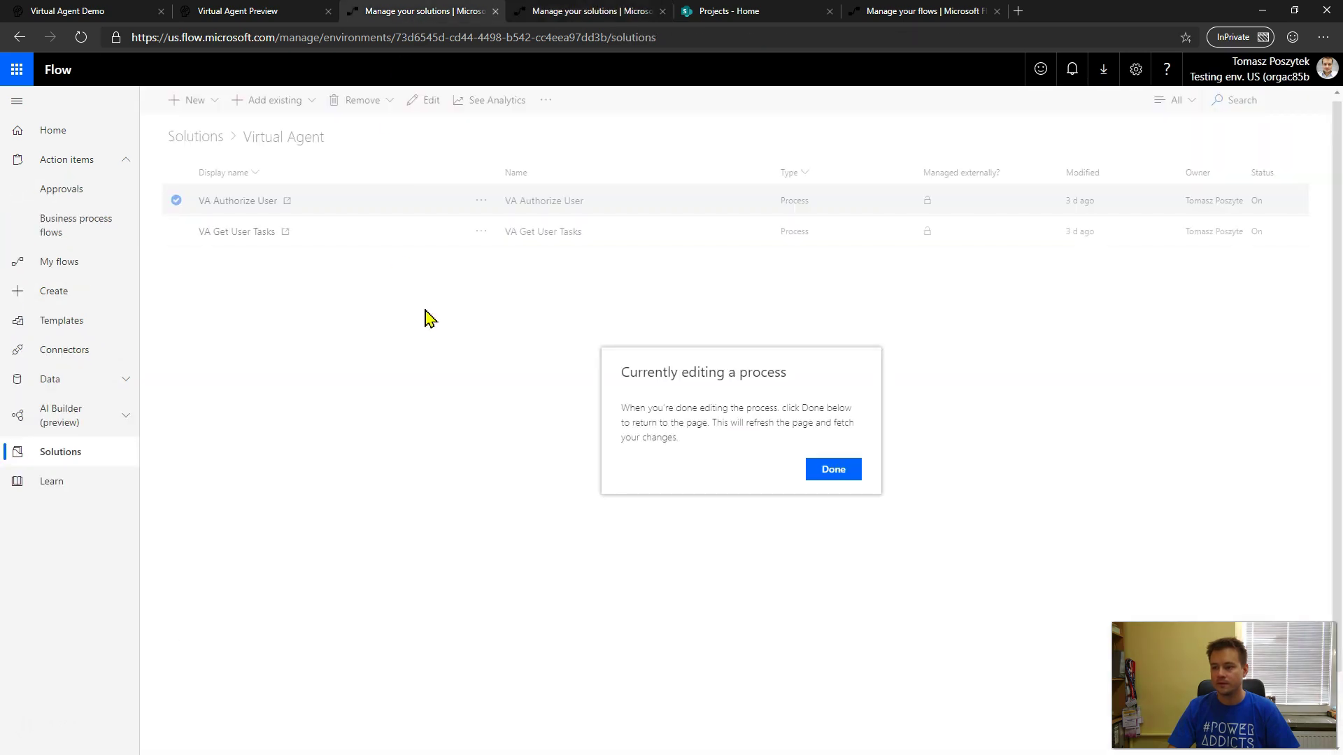
click(844, 479)
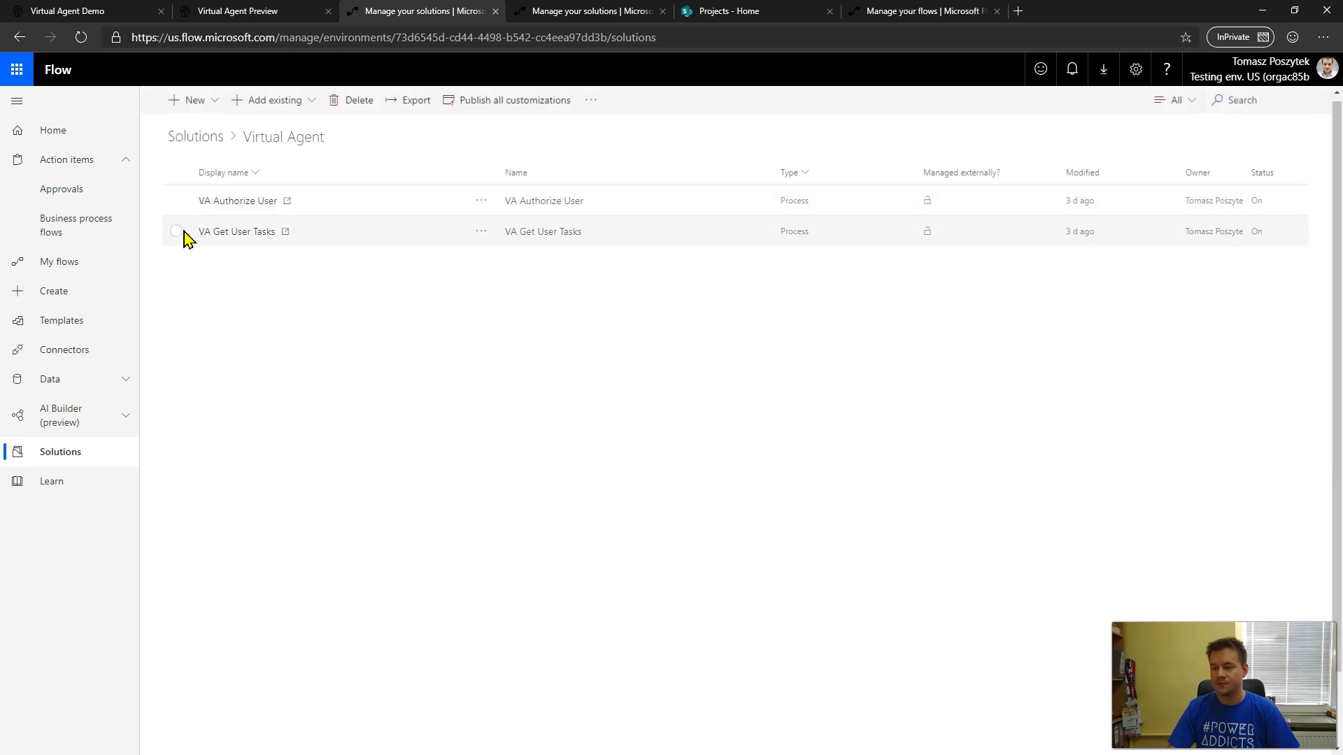
click(480, 232)
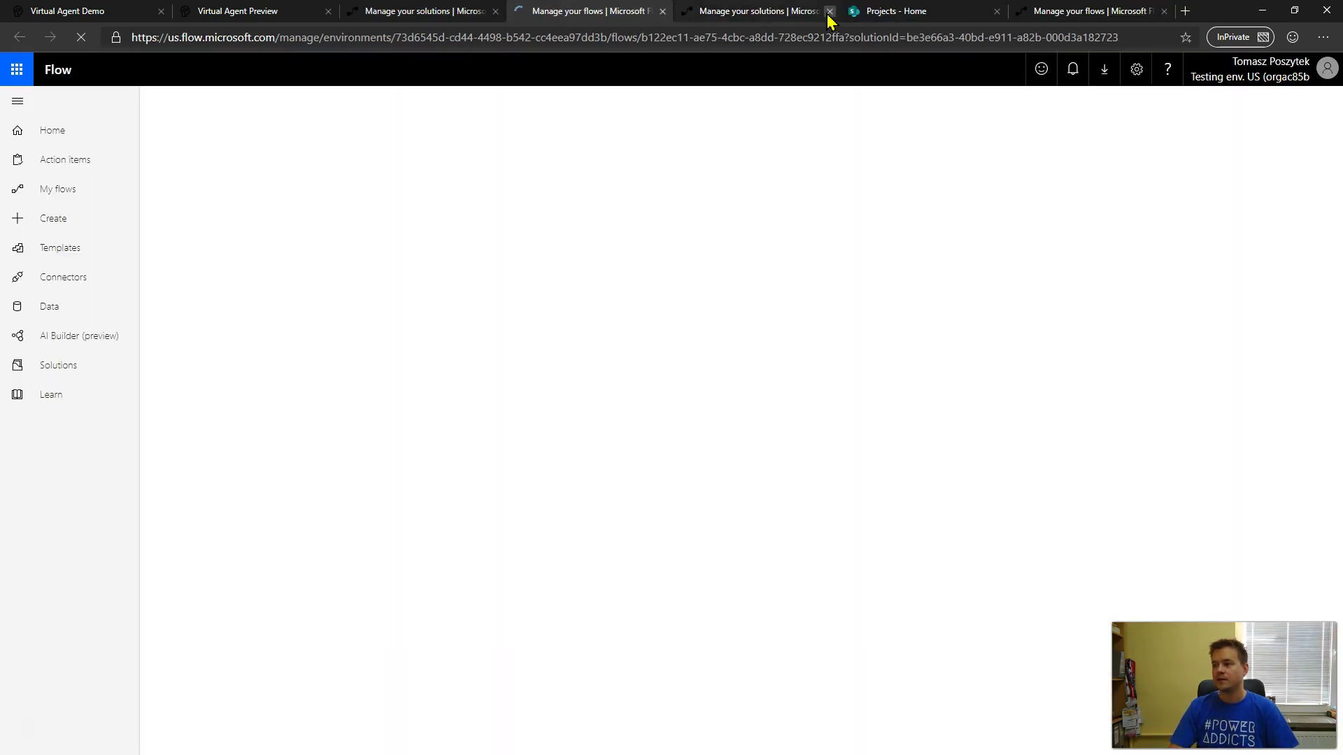
click(830, 12)
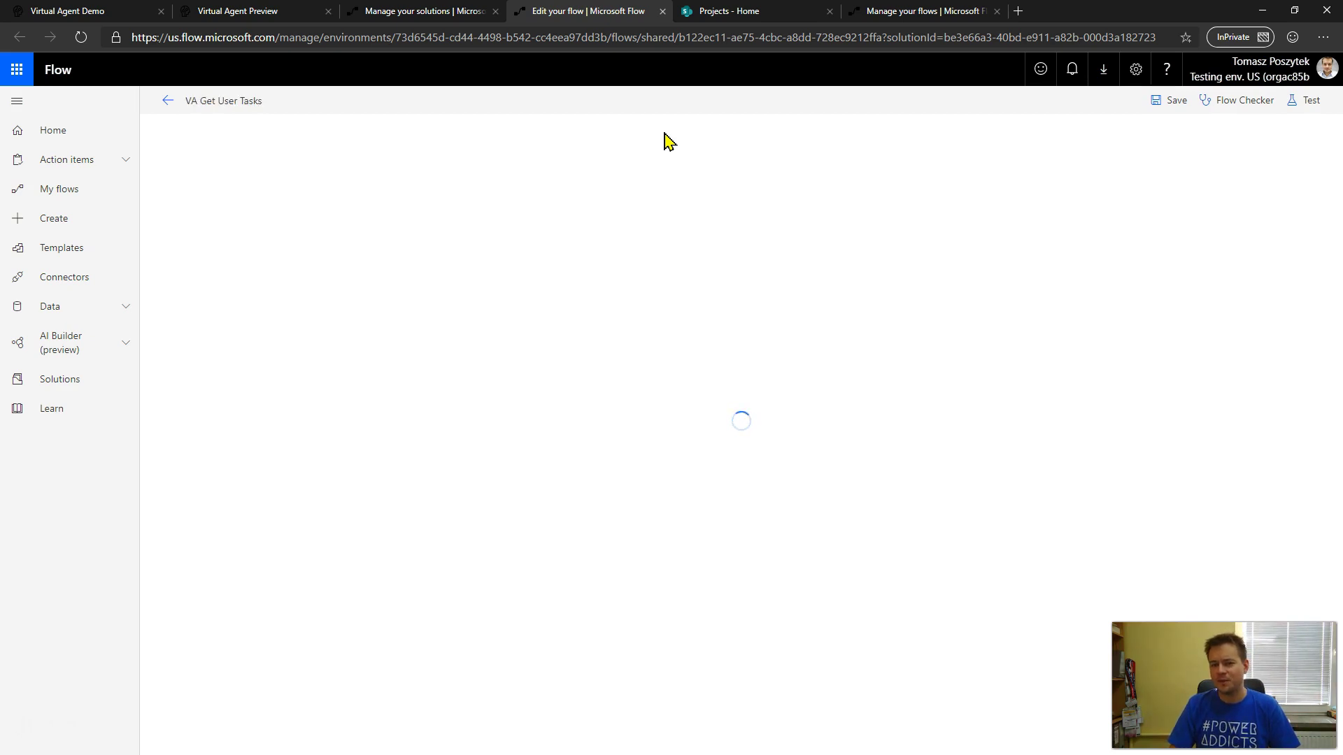
- Expand the HTTP trigger and show the Get requestor's CDS ID filter query
click(664, 144)
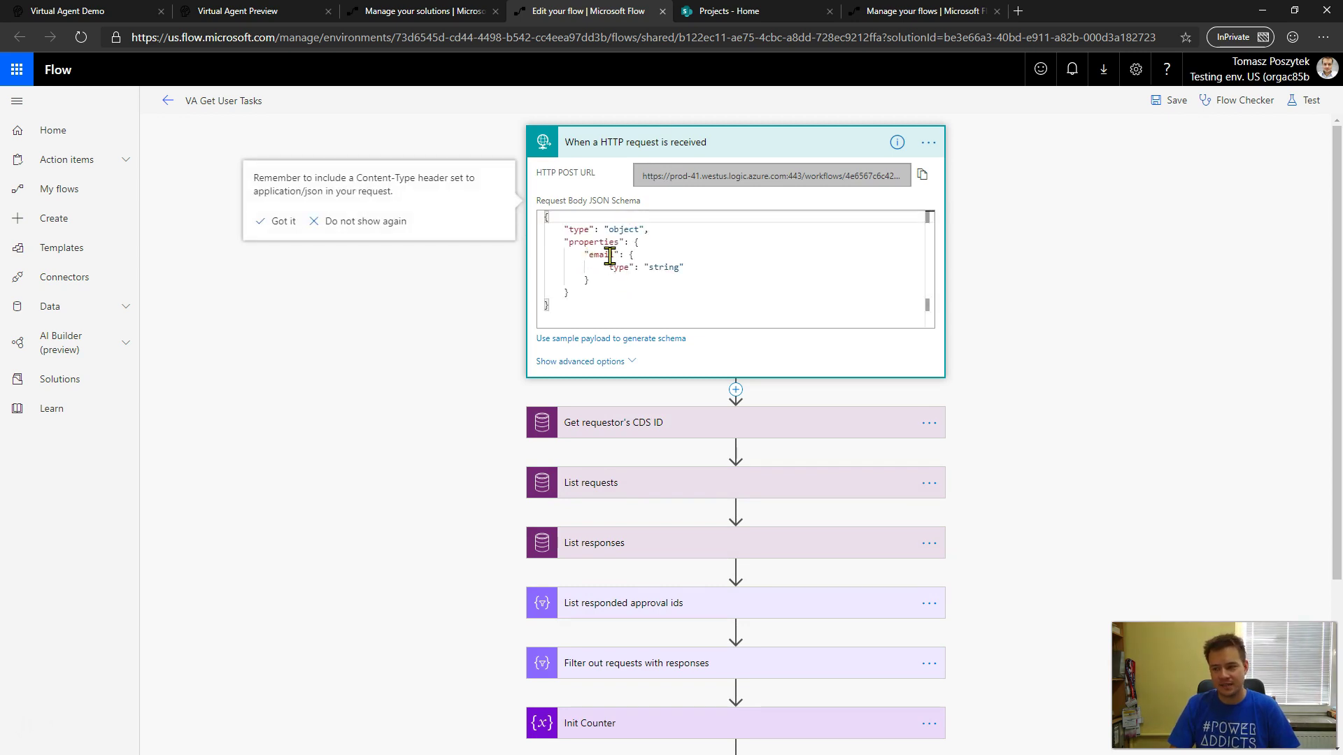
scroll(396, 388, down, 2)
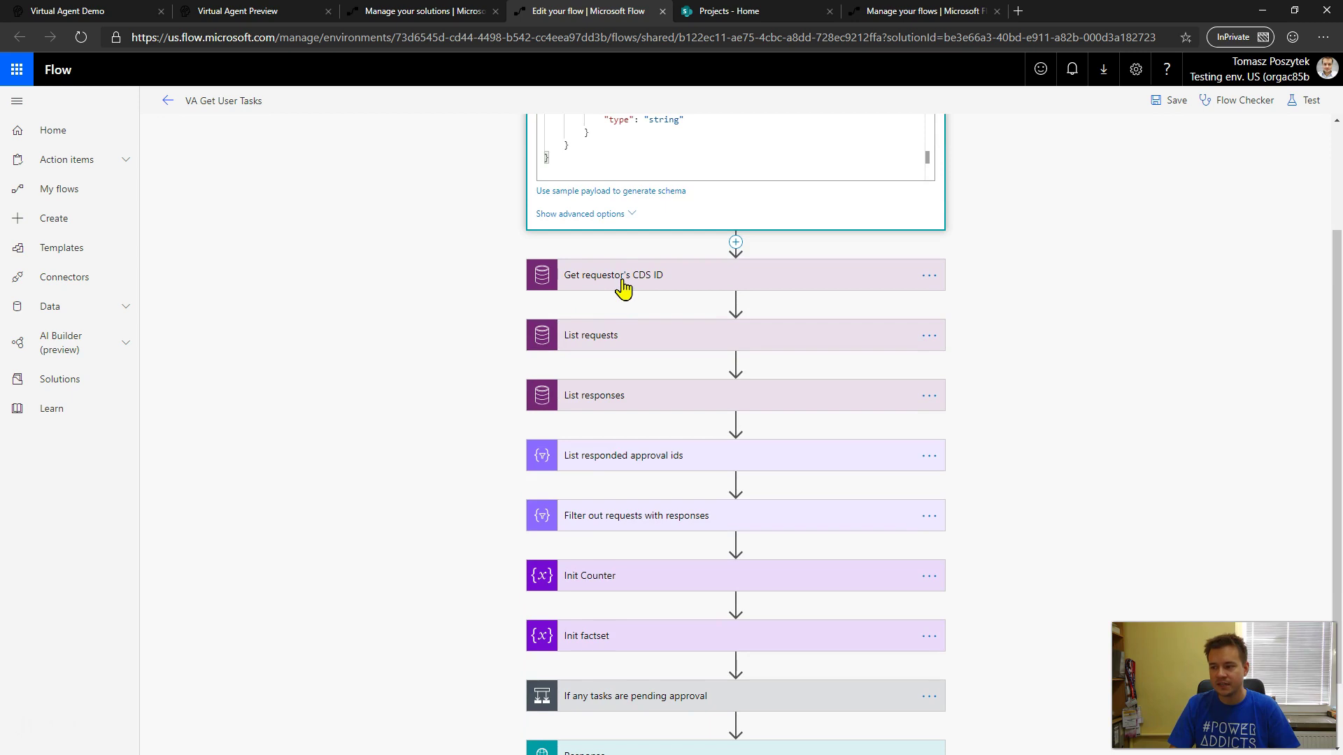
click(622, 280)
click(570, 356)
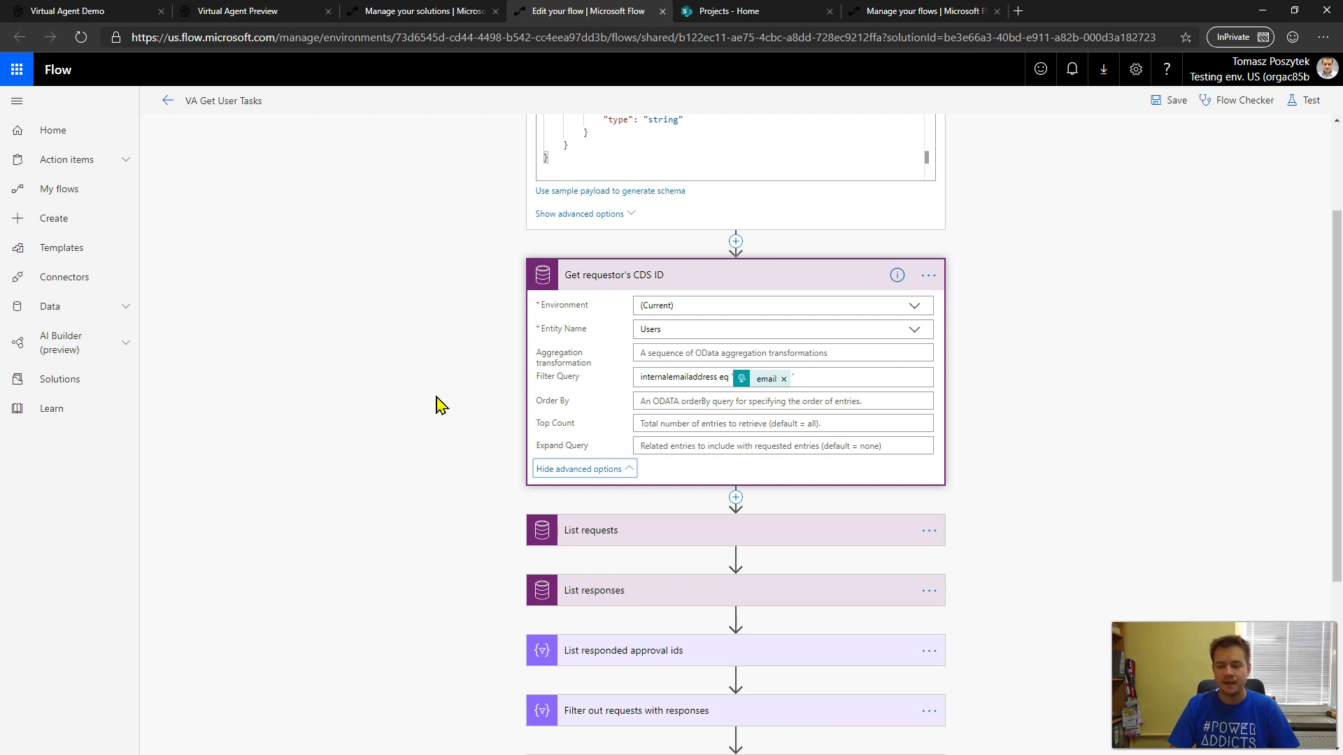
scroll(435, 405, down, 2)
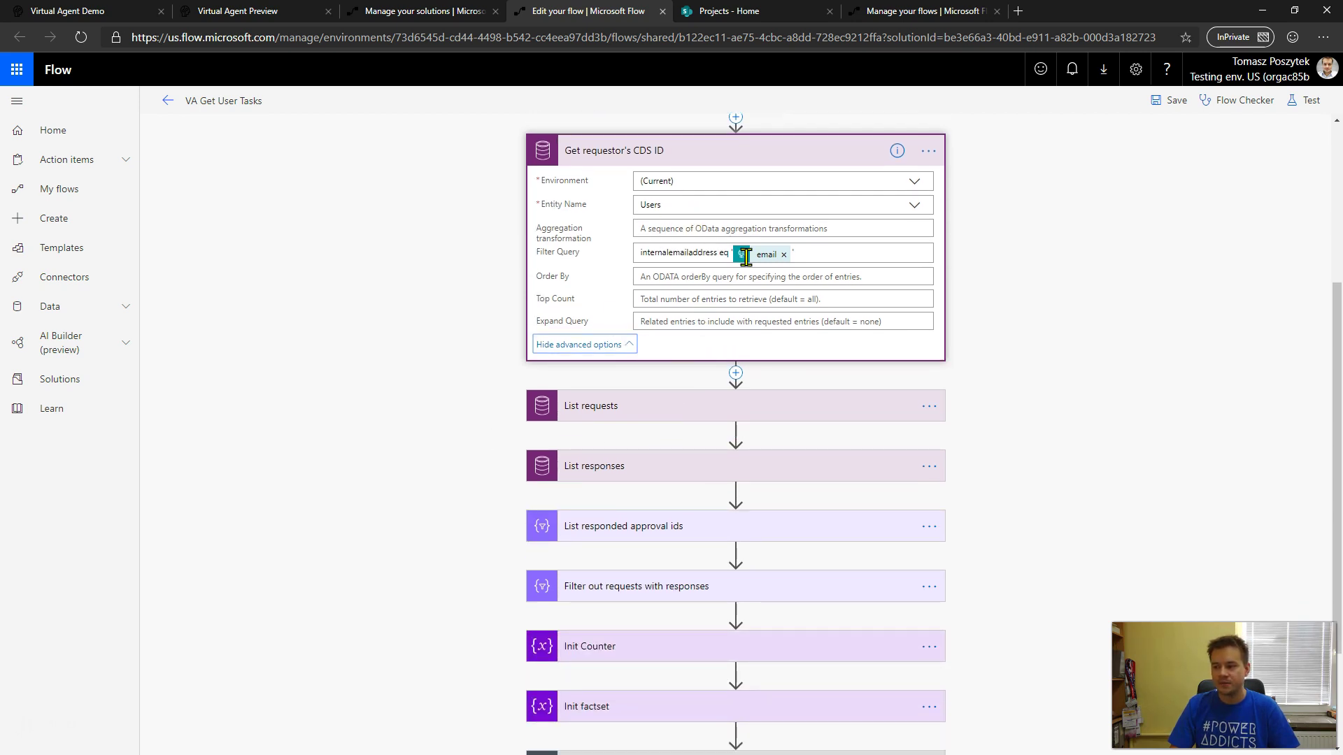
- Expand List requests and List responses and show their filter queries
click(660, 413)
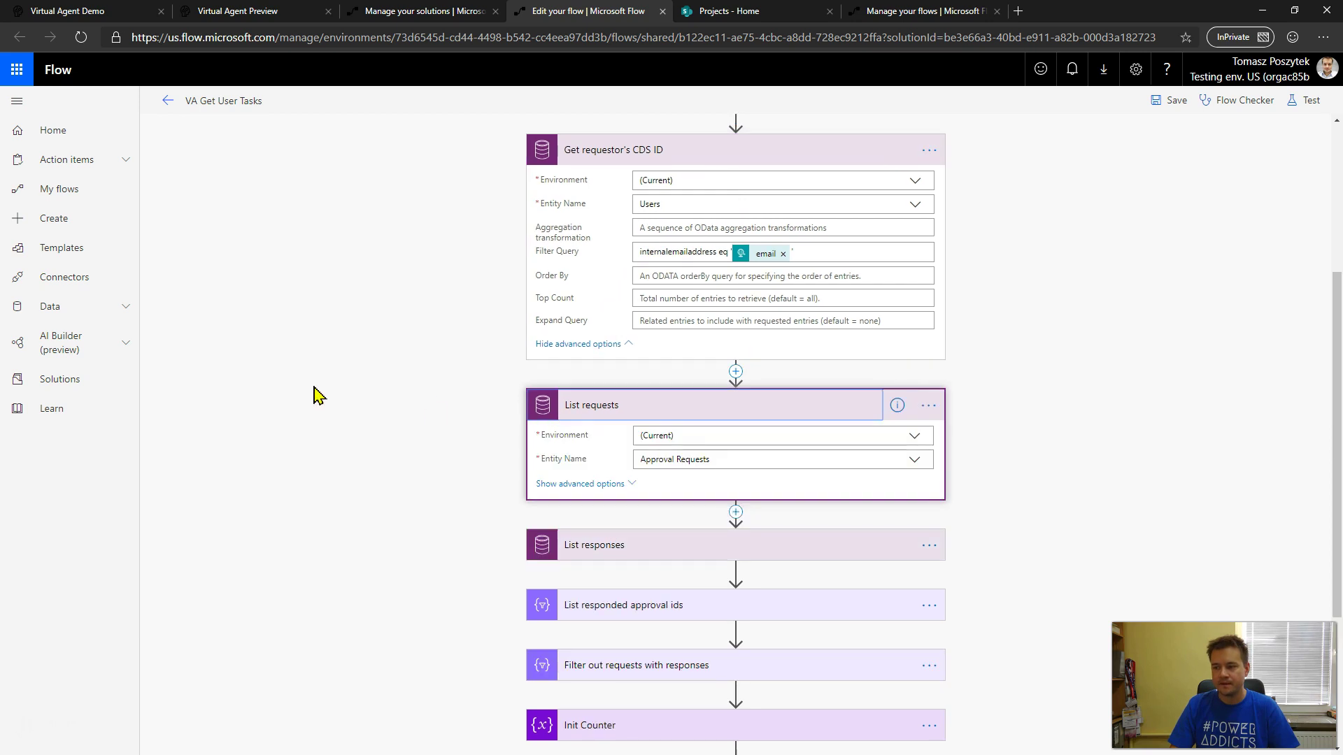
scroll(749, 330, down, 2)
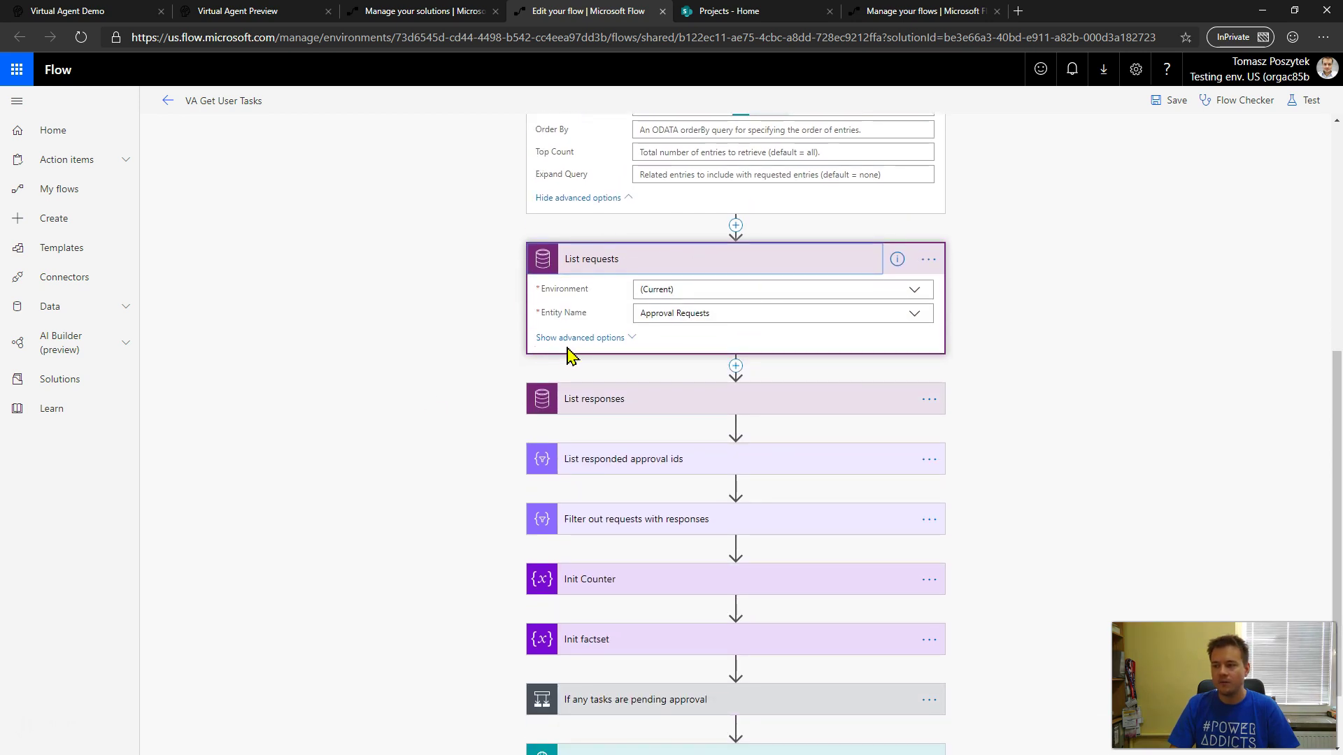
click(591, 339)
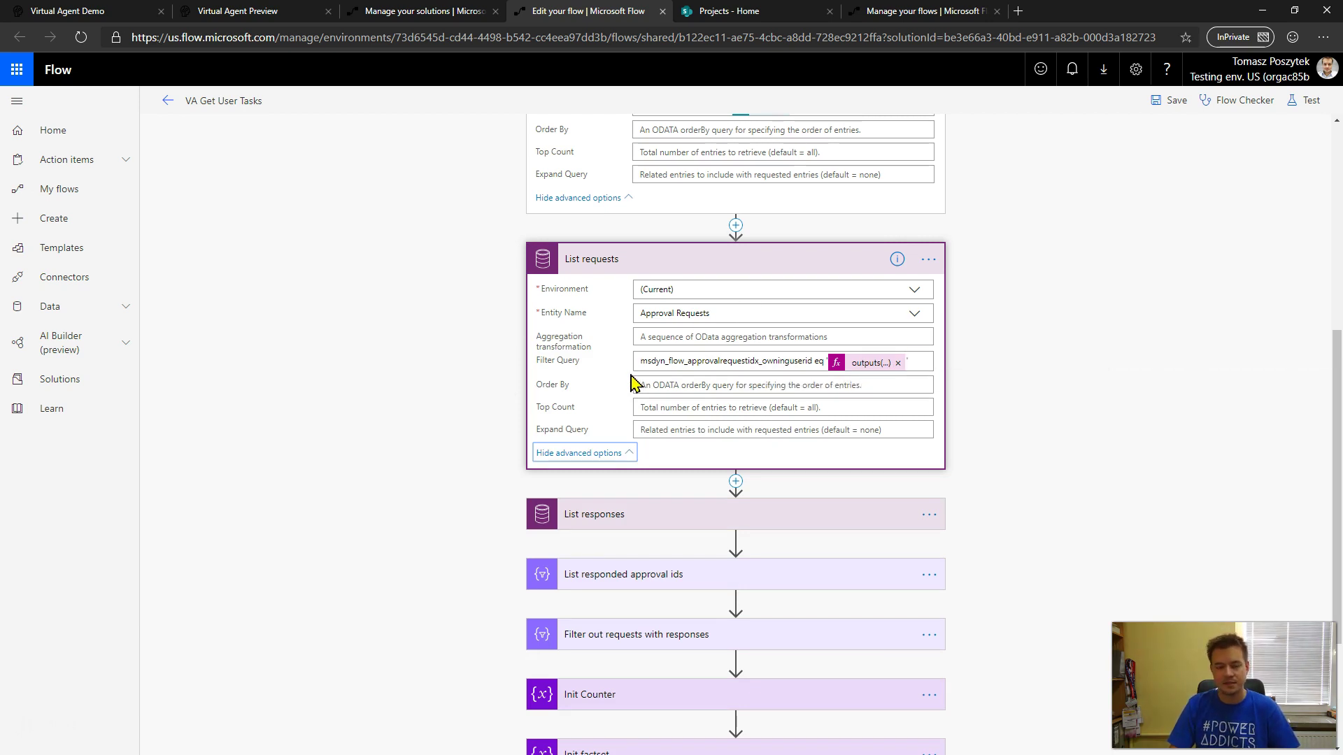
click(652, 516)
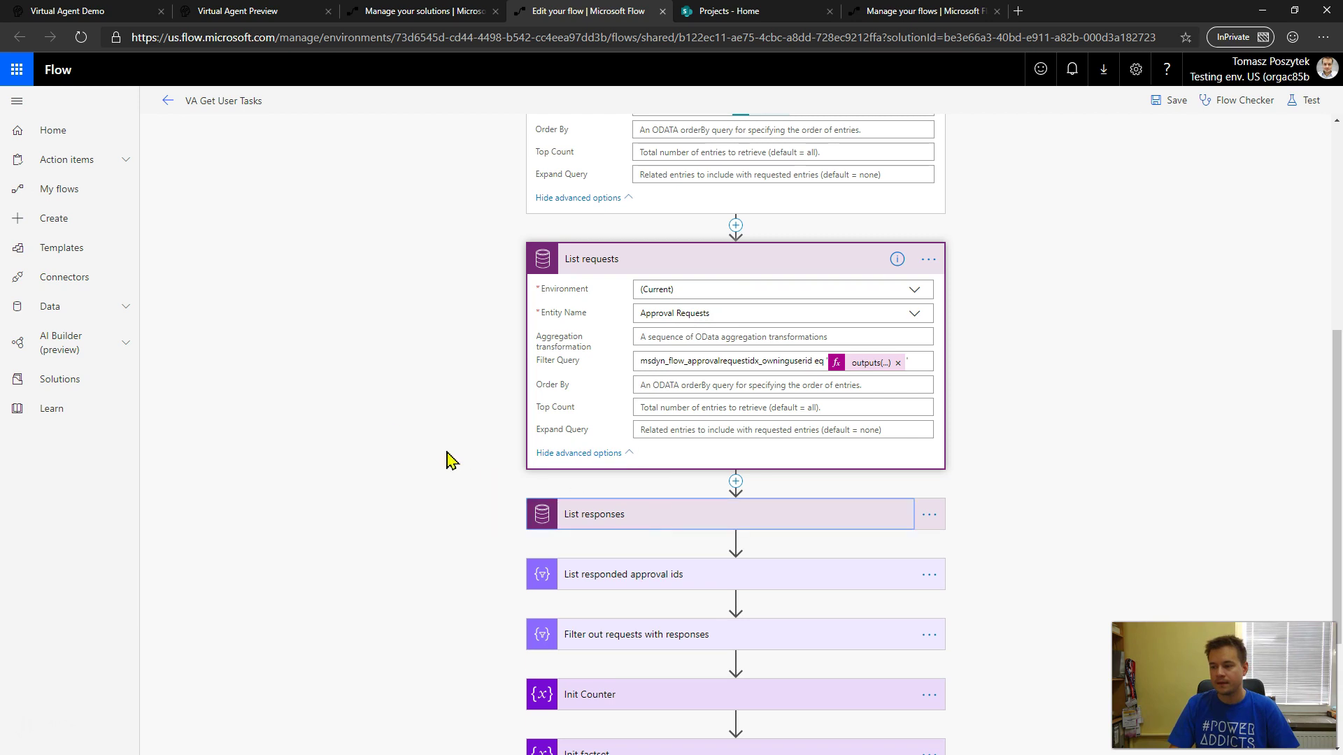
click(575, 418)
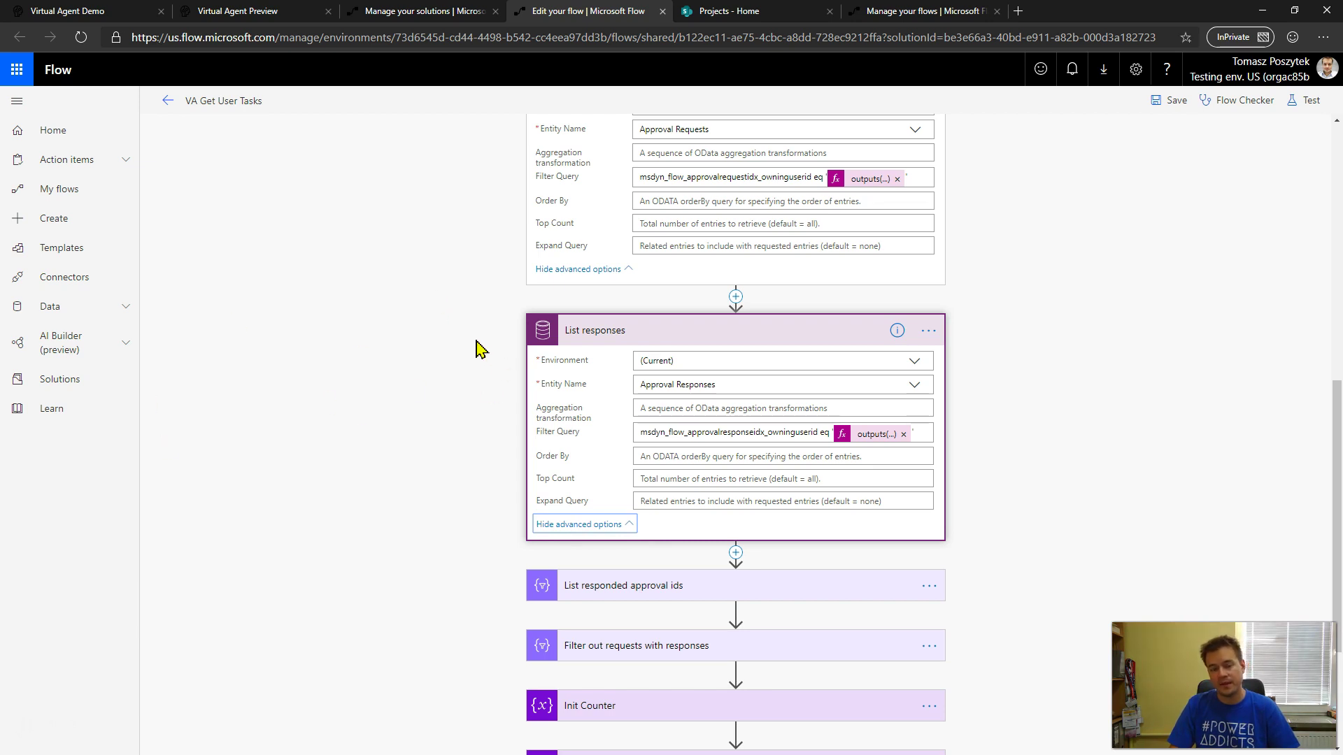
- Expand the List responded approval ids and Filter out requests with responses steps
scroll(475, 347, down, 2)
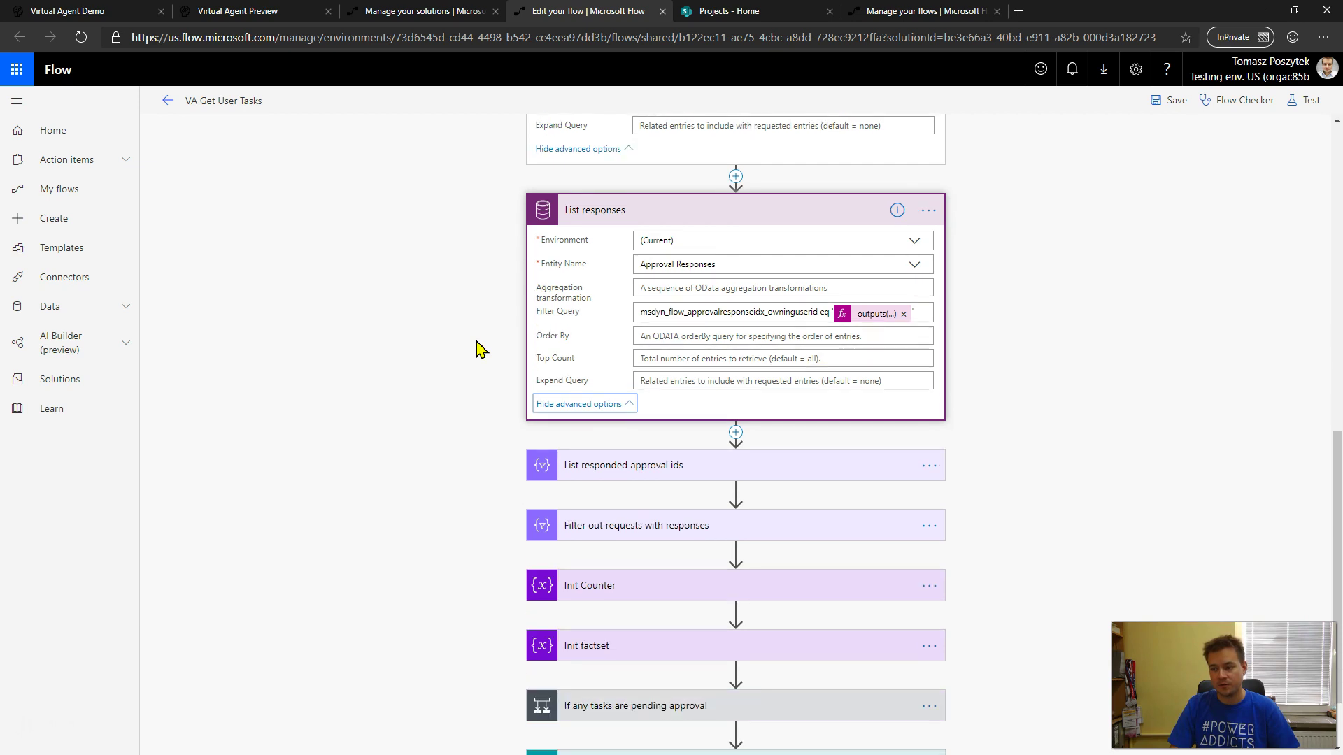
click(642, 468)
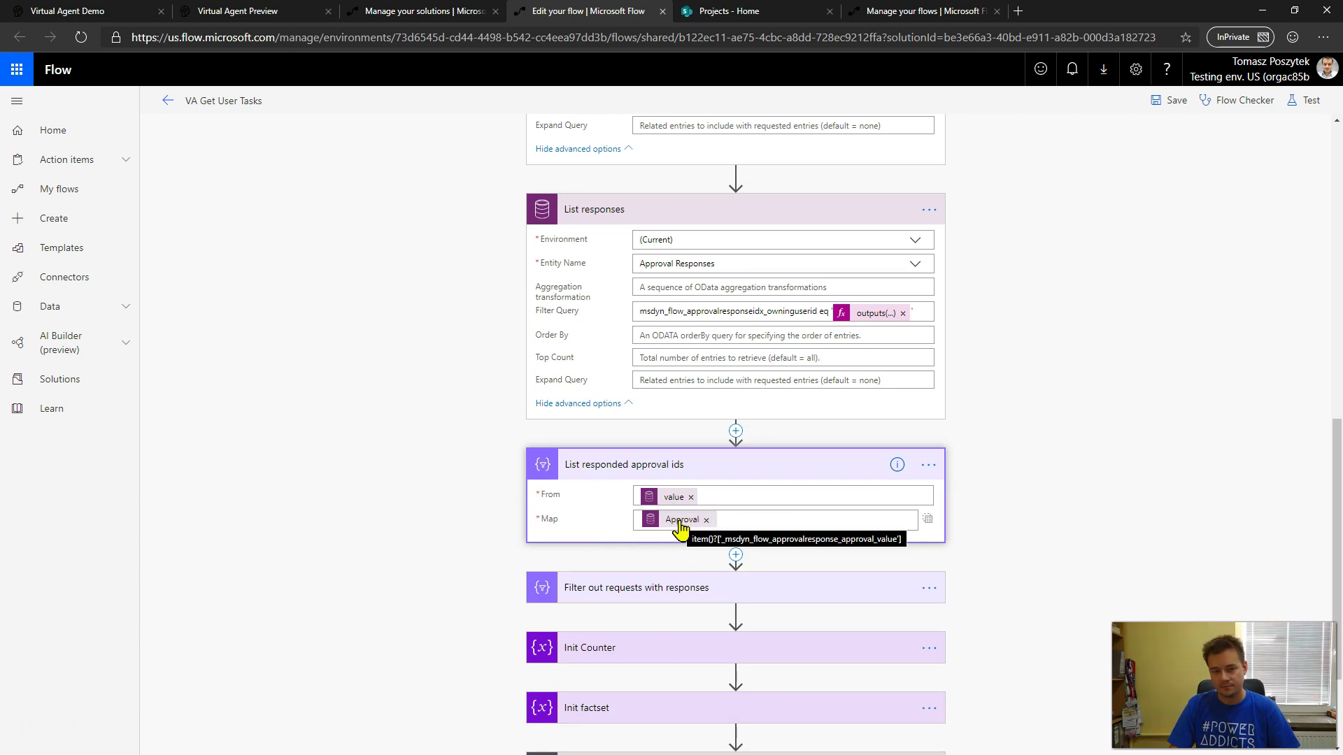
scroll(471, 522, down, 2)
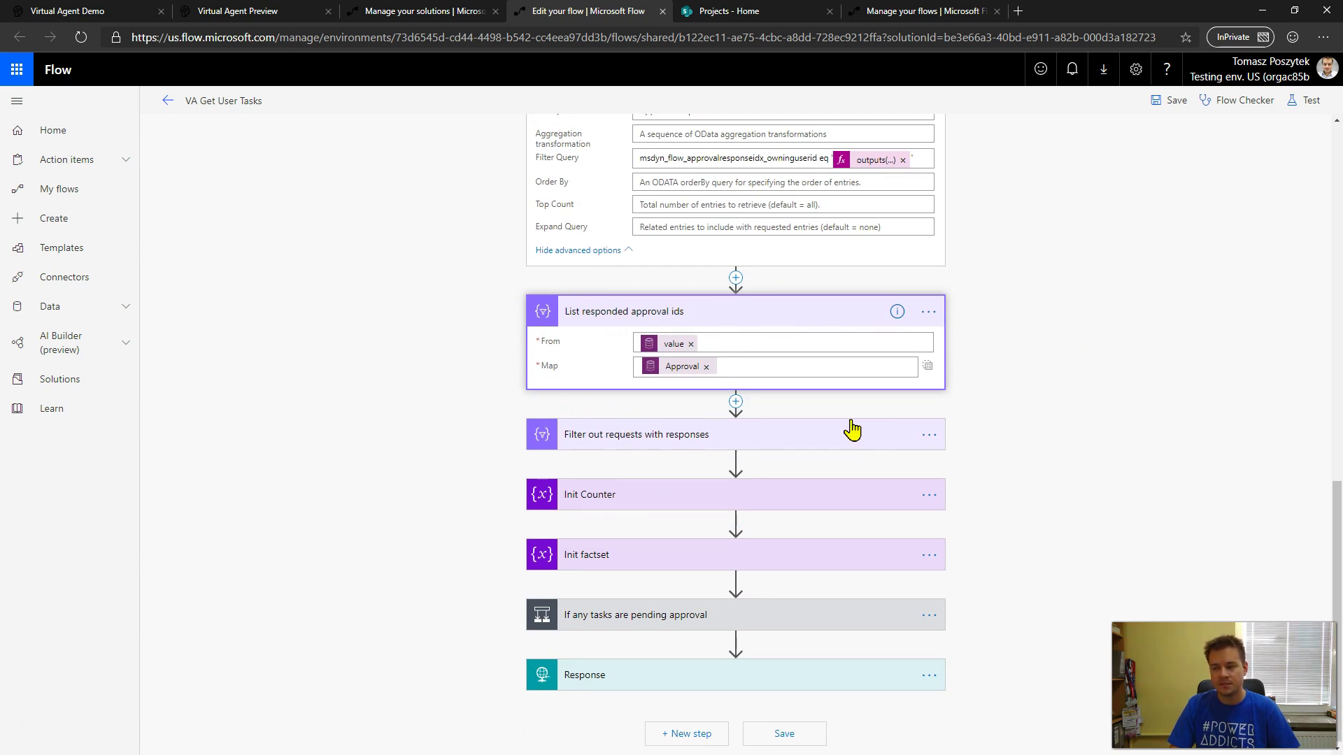
click(598, 437)
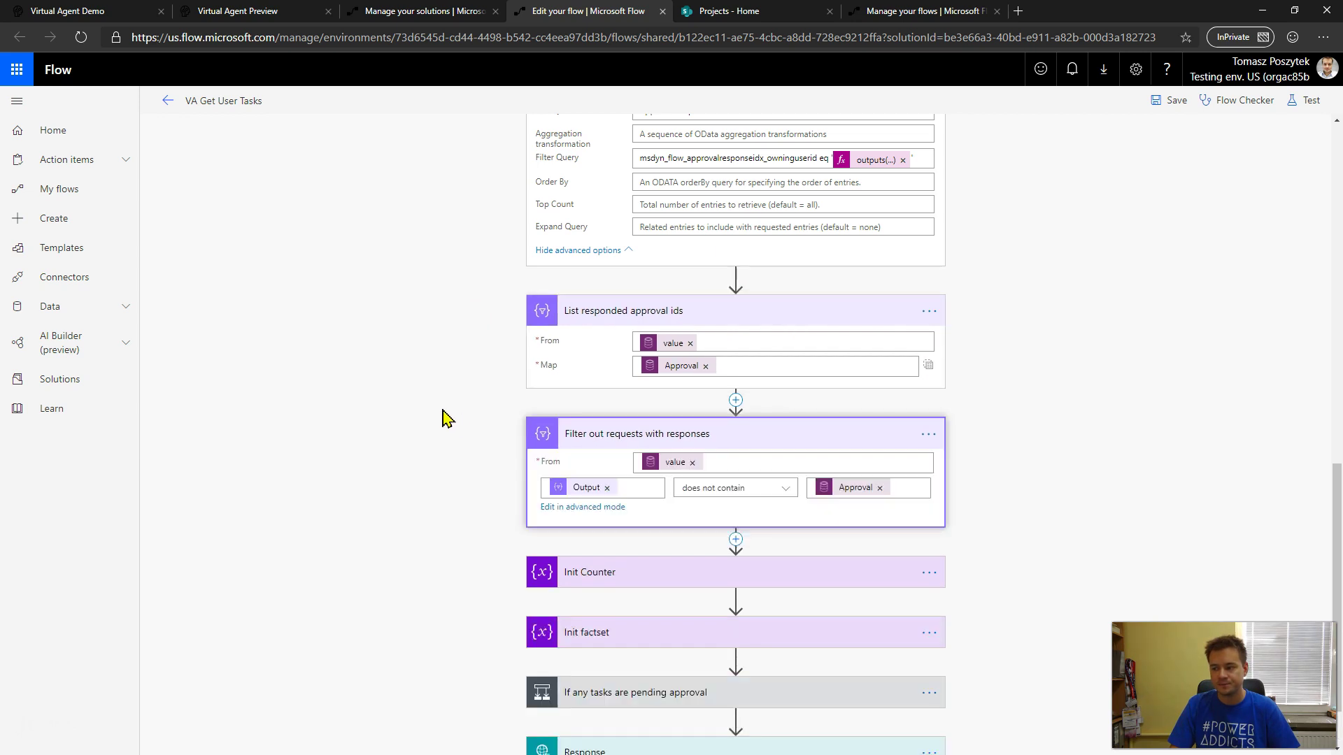
scroll(448, 419, down, 2)
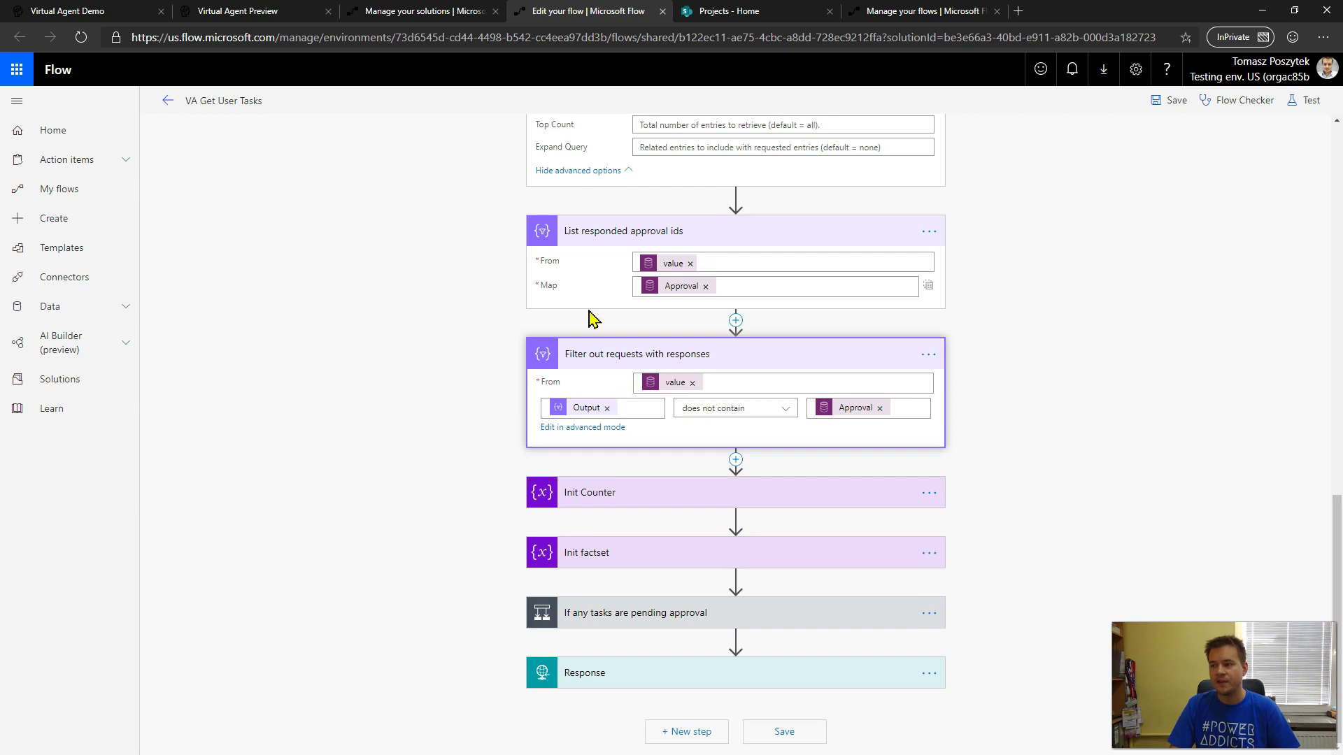
scroll(591, 319, up, 2)
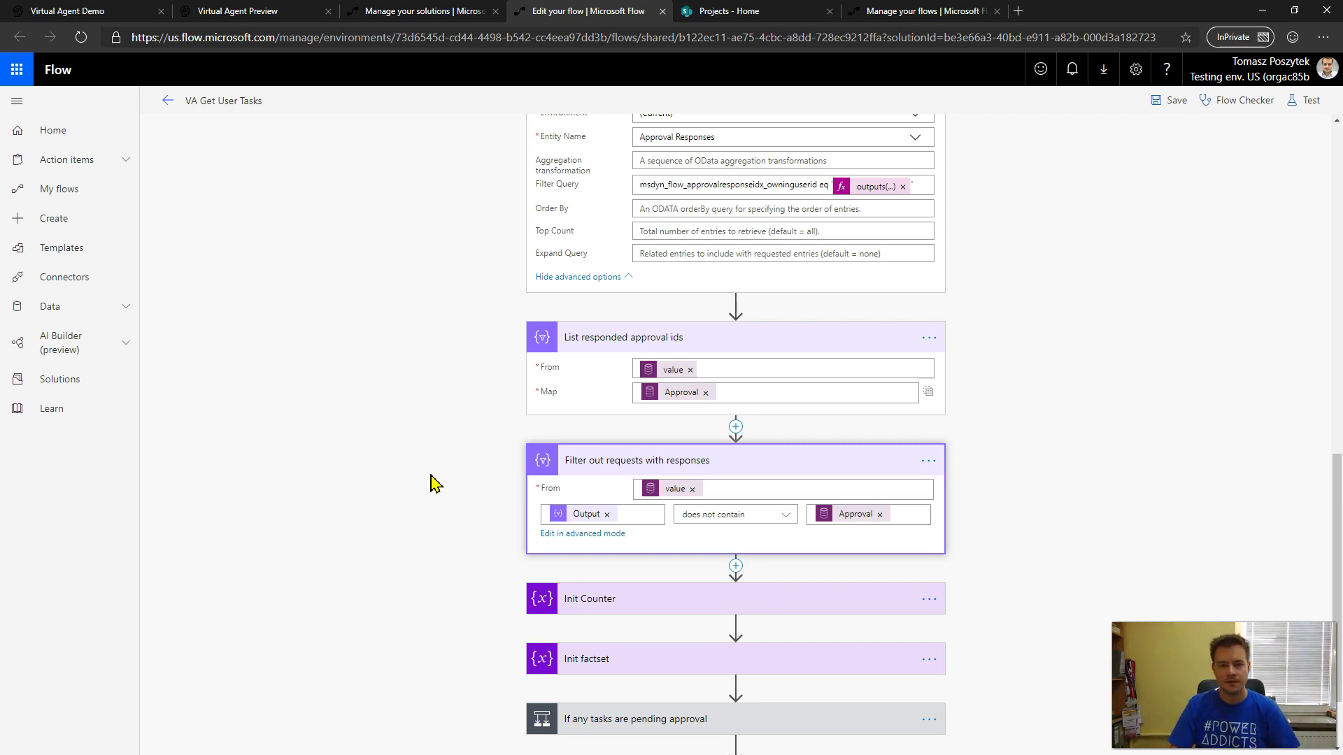
scroll(433, 483, down, 2)
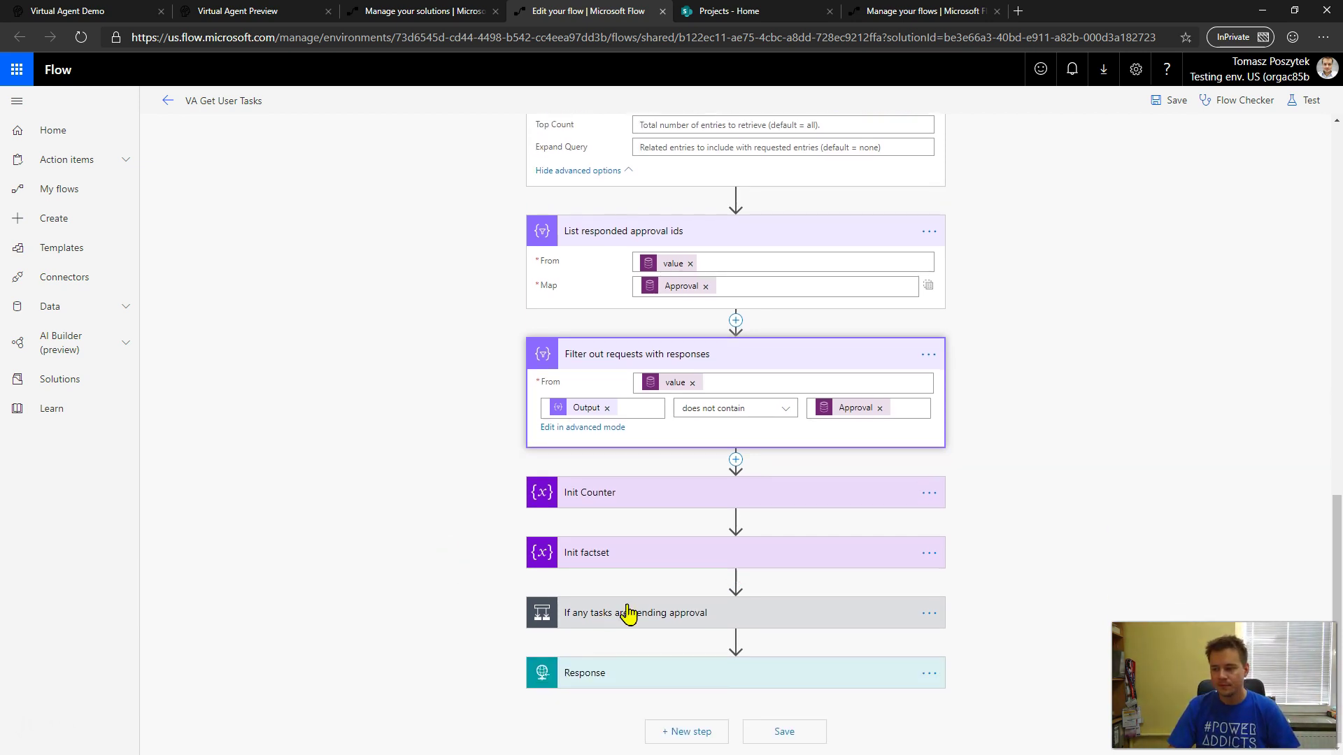
- Expand the pending-approval condition, Apply to each, Get approval header details, Increment and Append to var_FactSet_Txt
click(609, 617)
scroll(378, 518, down, 3)
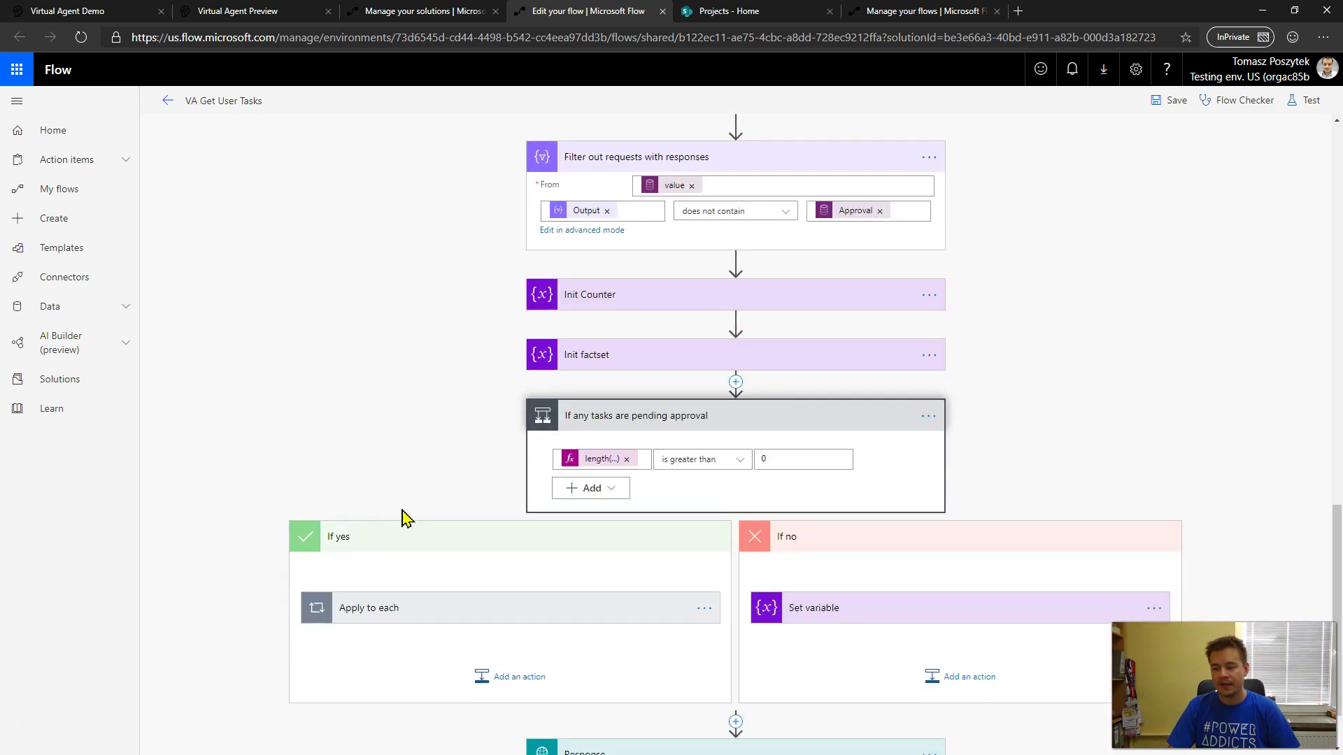
scroll(396, 428, down, 1)
scroll(402, 454, down, 1)
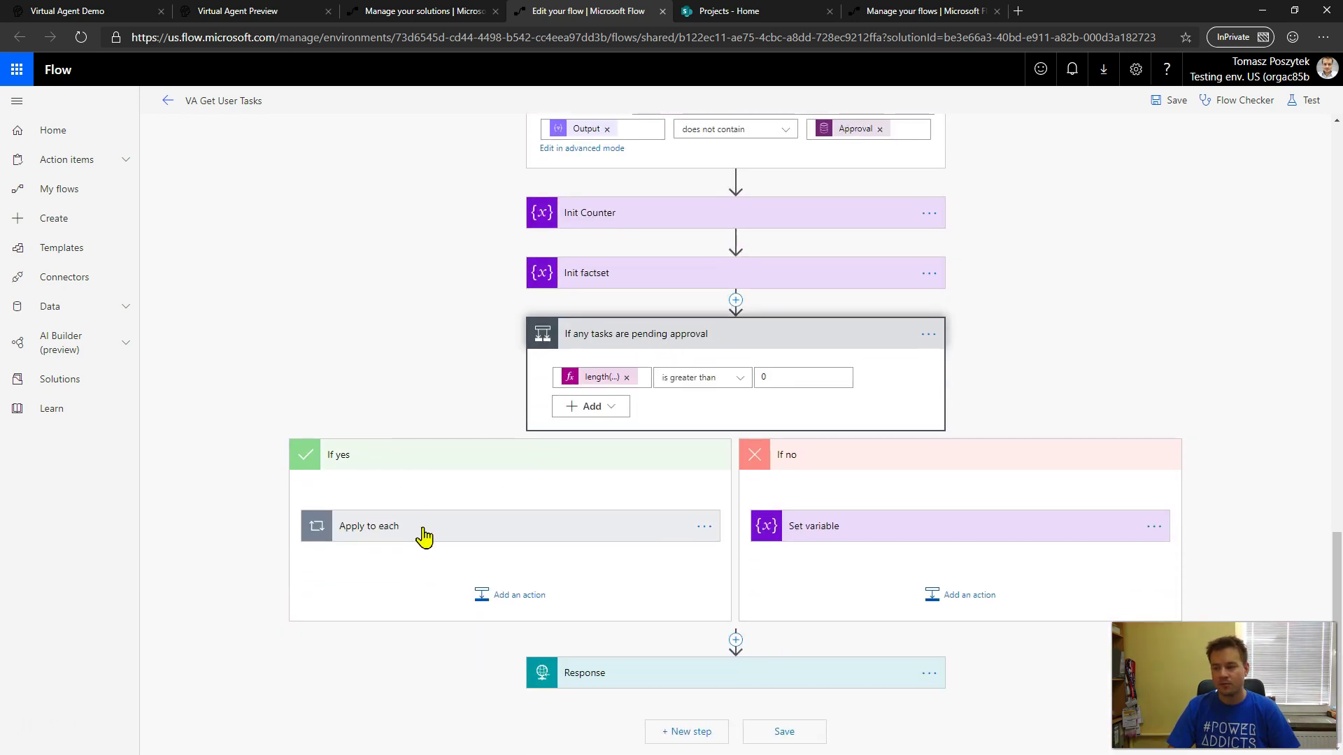
click(422, 540)
scroll(329, 525, down, 3)
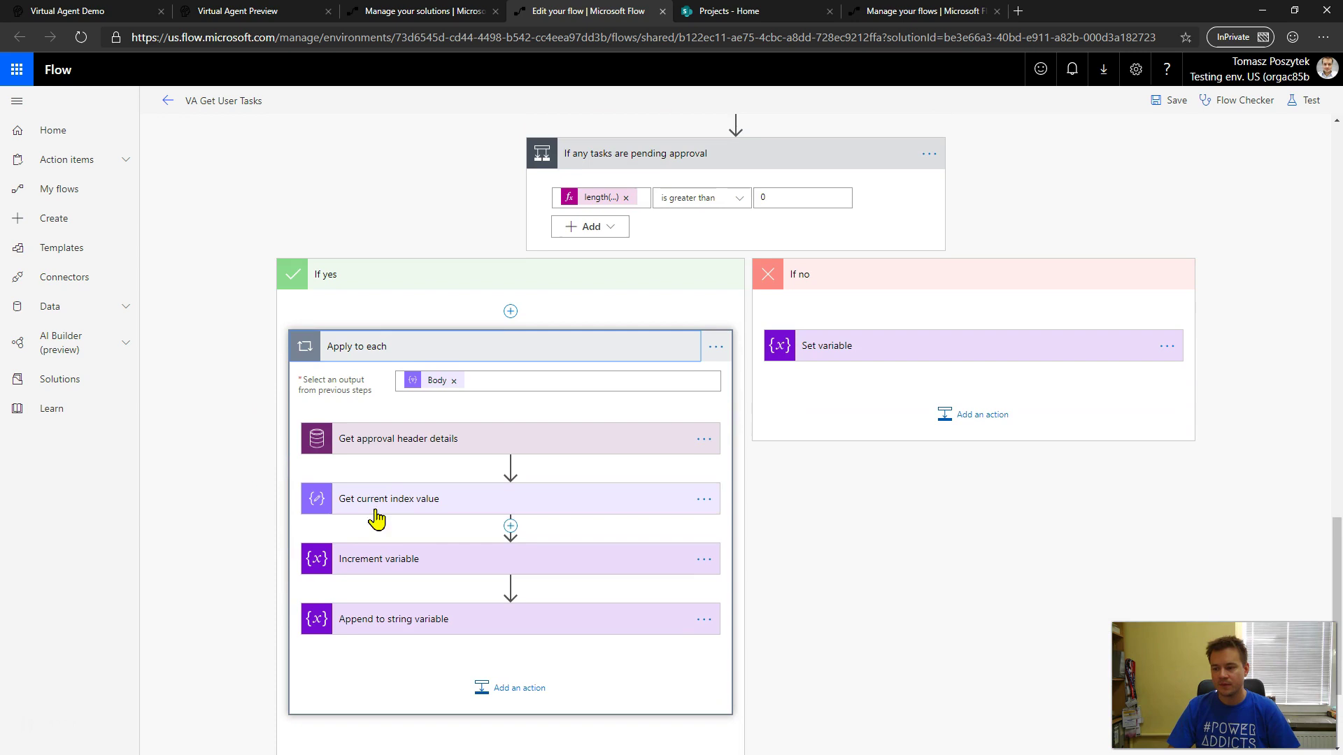
click(379, 451)
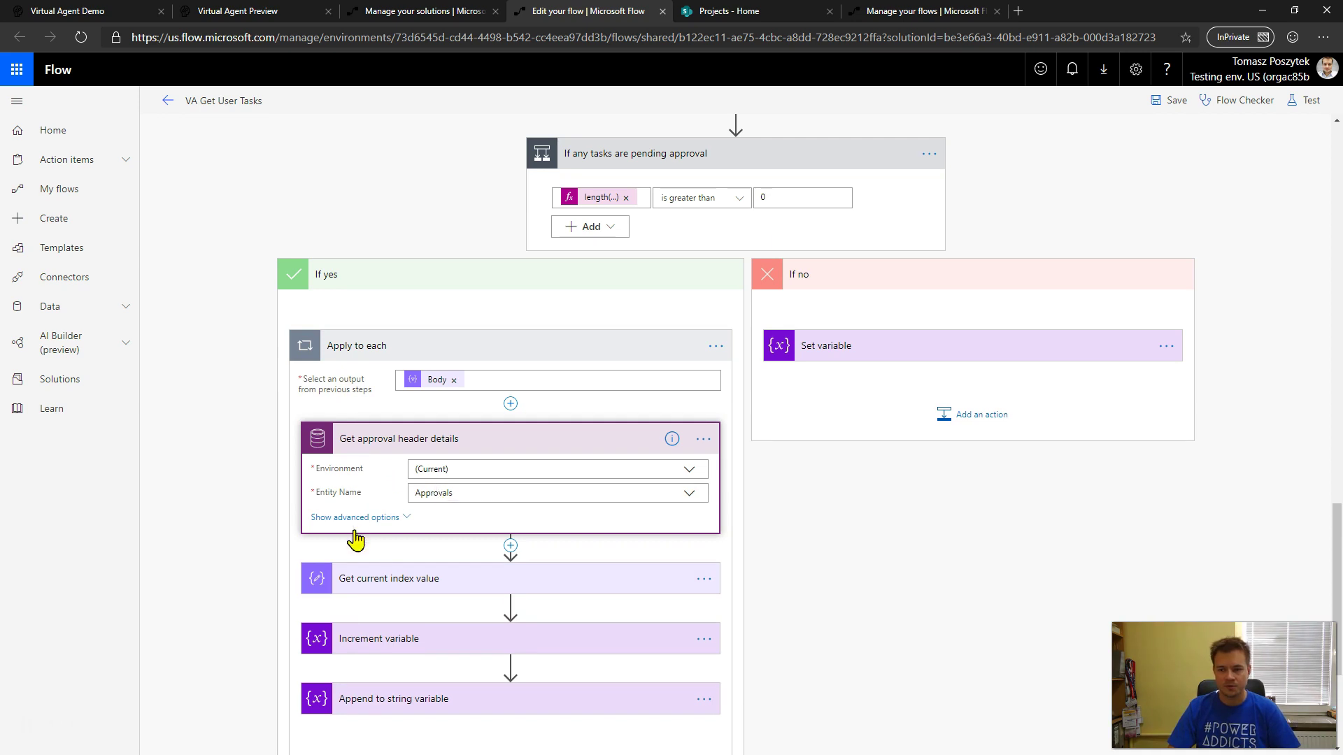
click(411, 640)
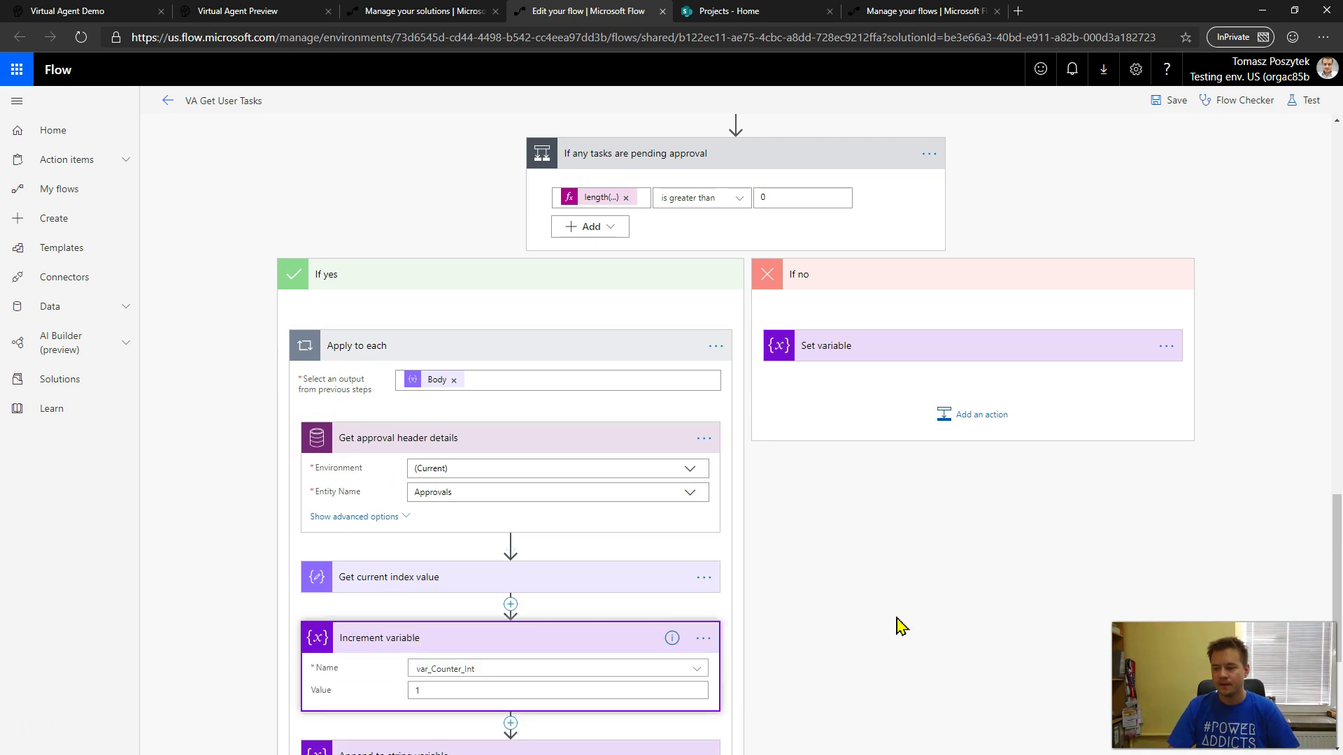
scroll(896, 623, down, 3)
click(525, 518)
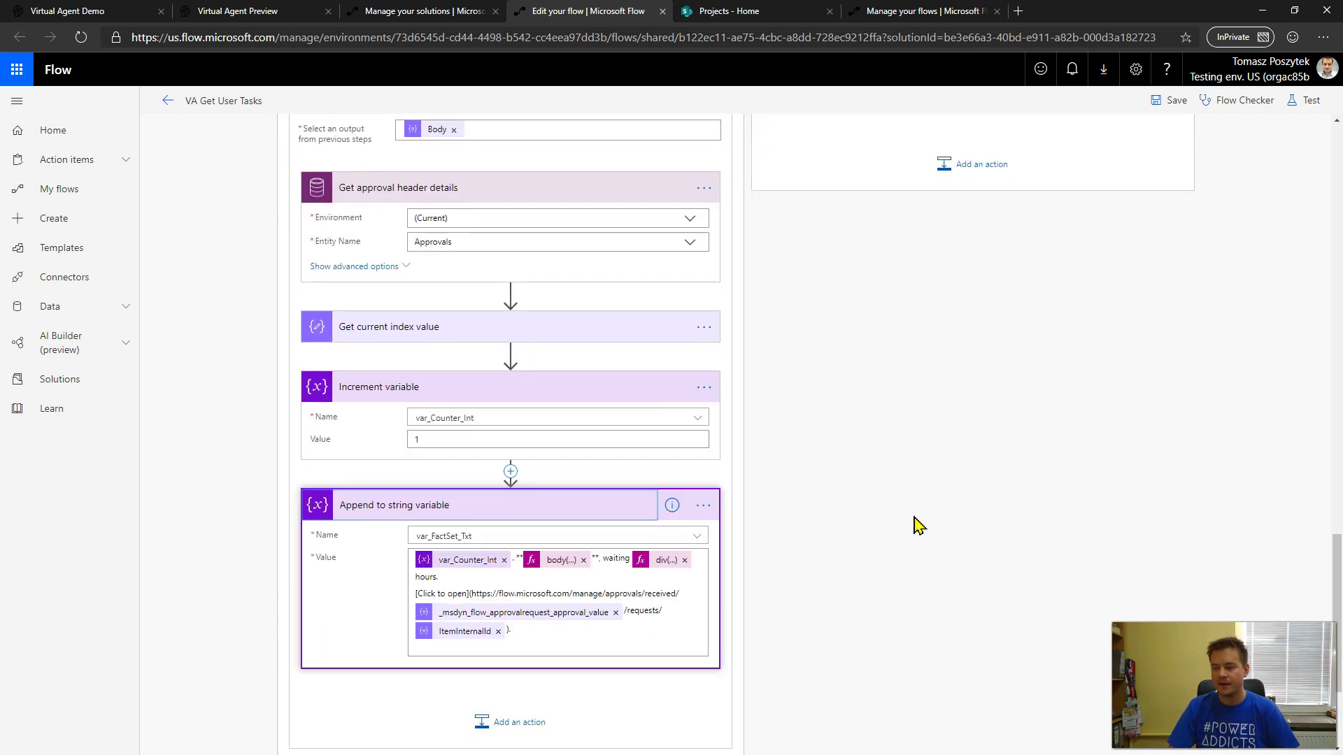
scroll(909, 527, down, 1)
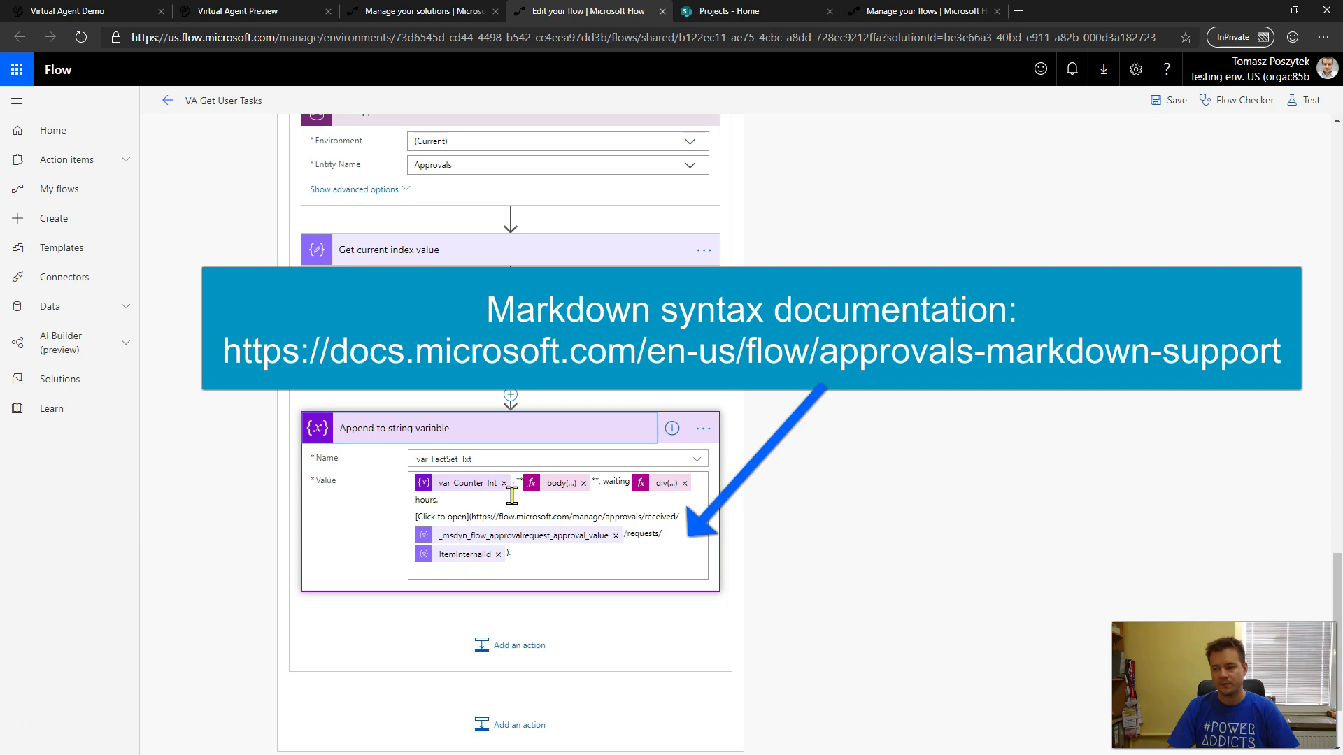
- Highlight the markdown task link in Value, dismiss Dynamic content, and return to Help With Tasks
click(417, 516)
shift+click(659, 517)
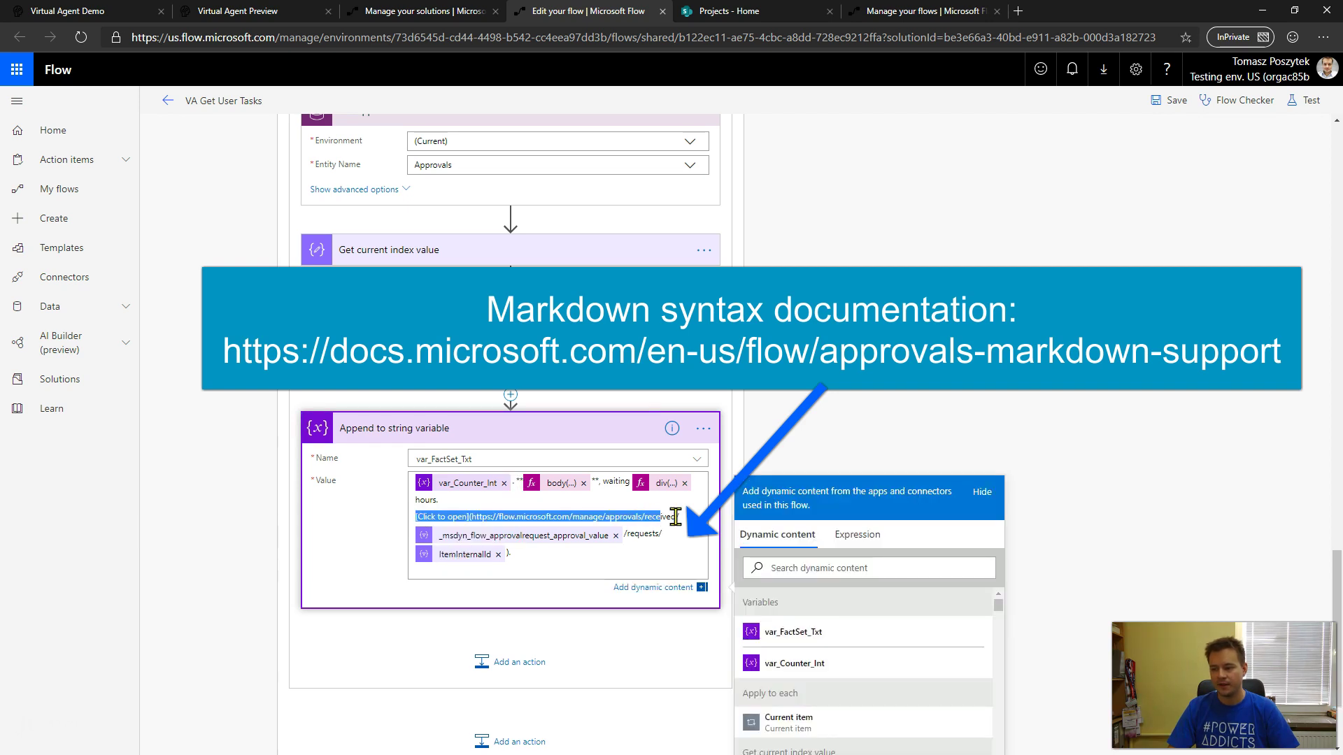
click(675, 517)
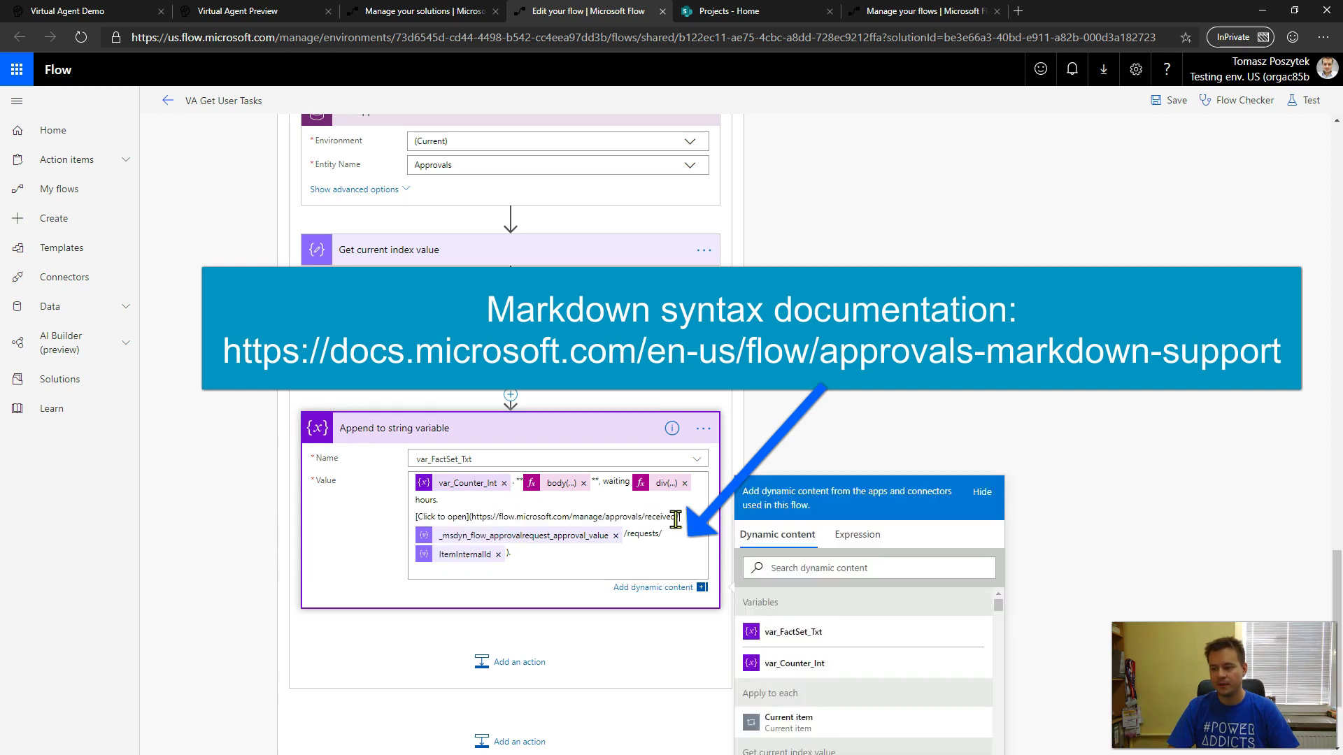
click(466, 570)
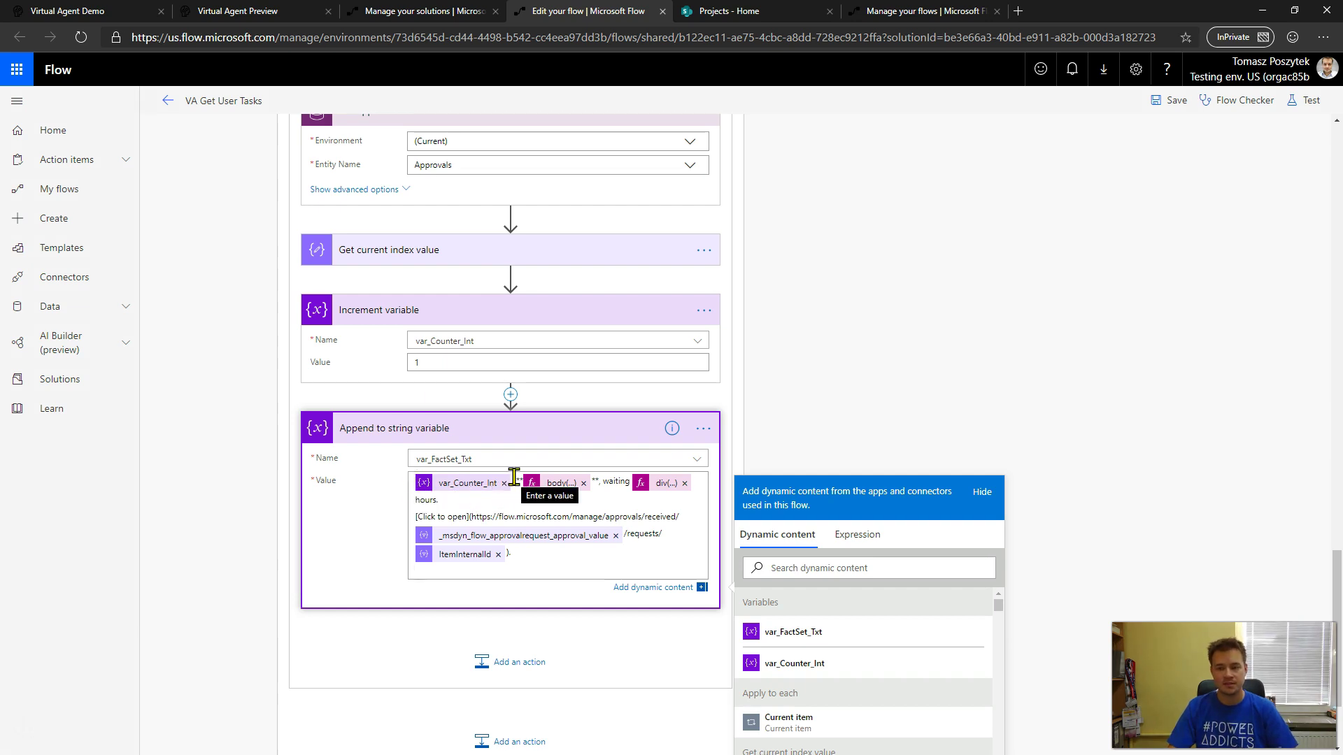
scroll(774, 384, down, 2)
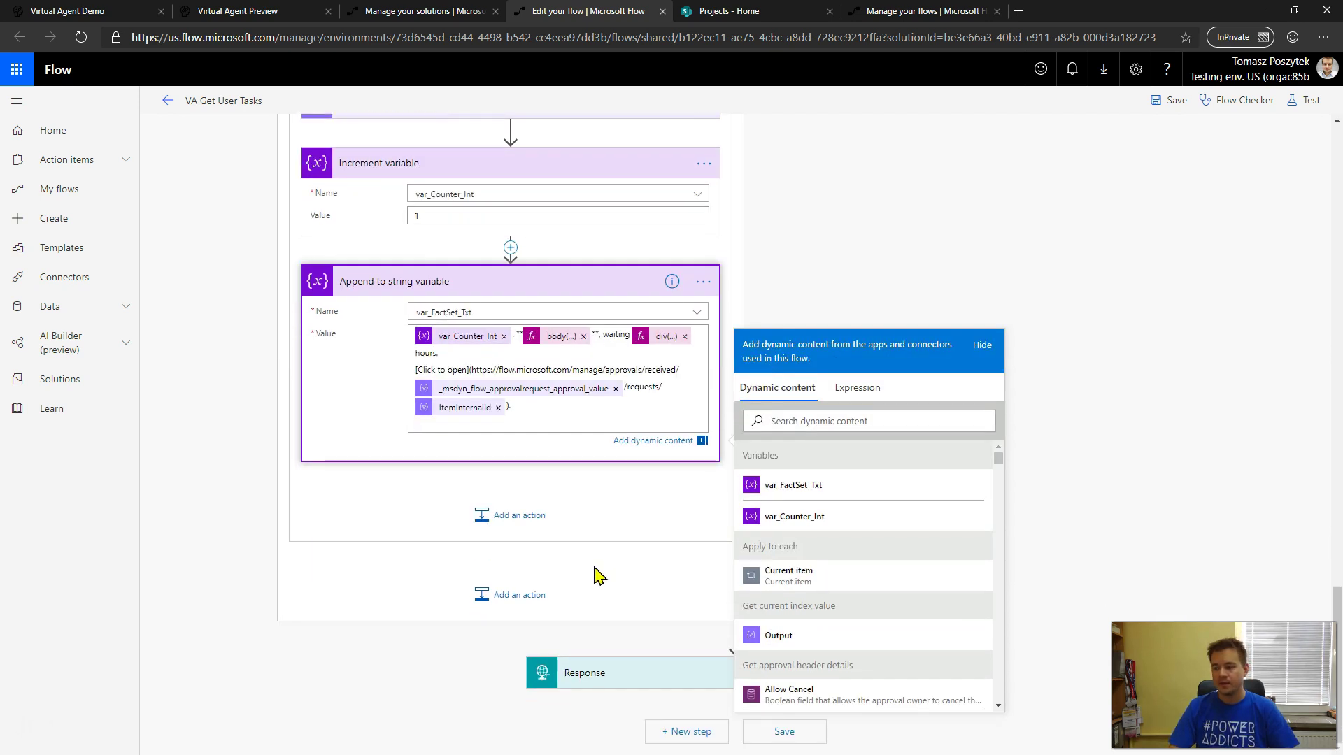
click(417, 663)
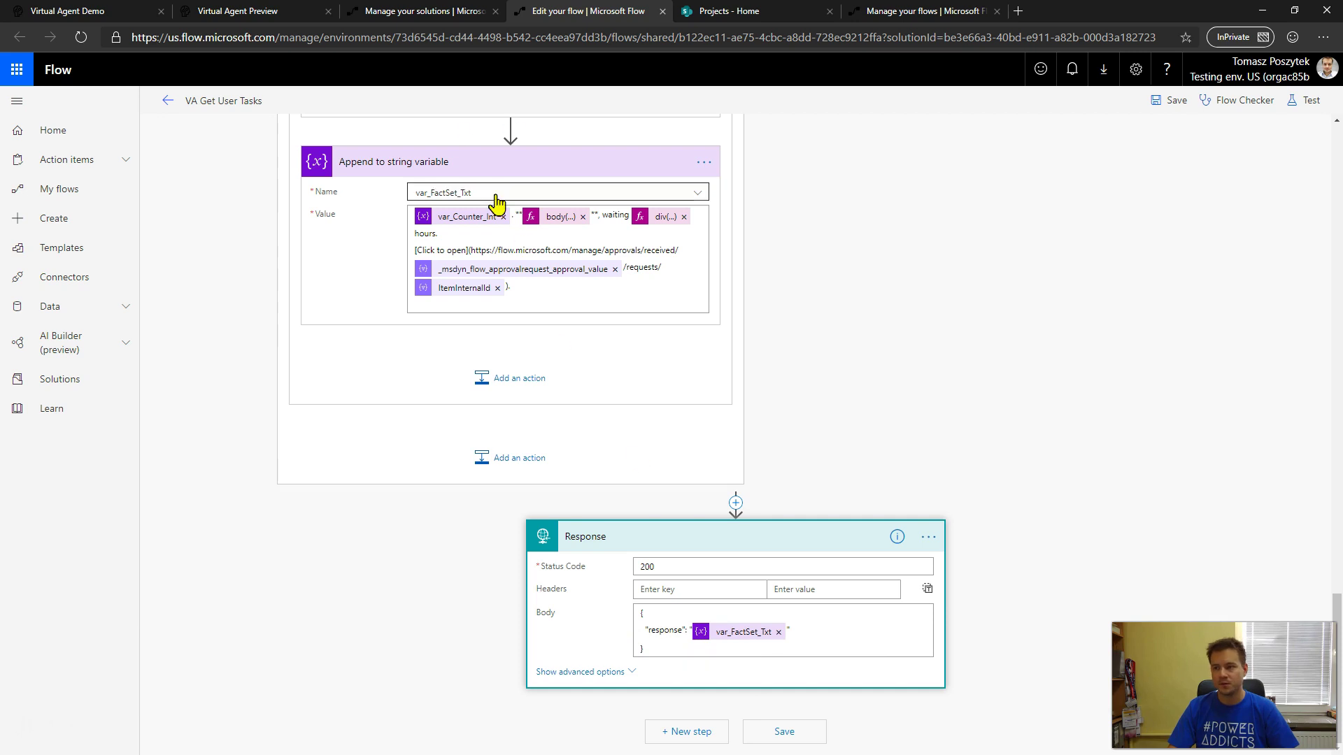
click(258, 13)
scroll(849, 504, down, 3)
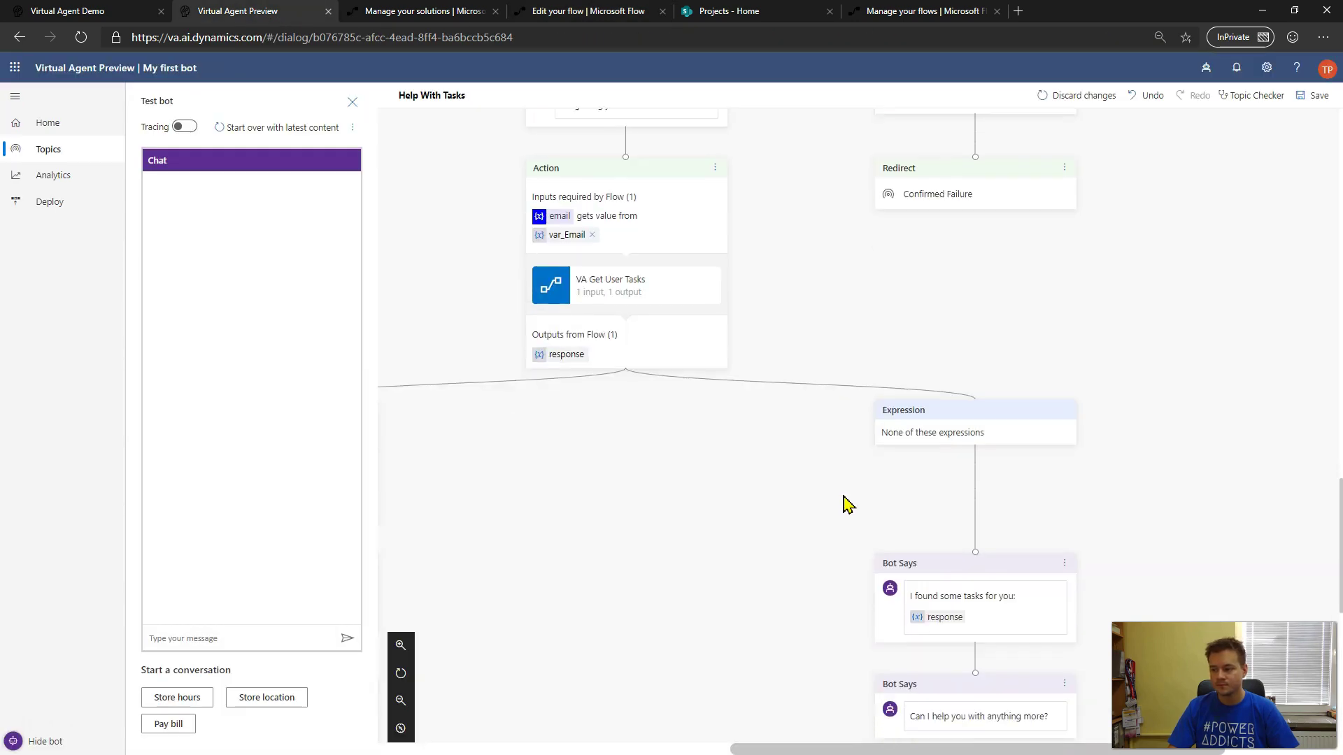
drag(868, 749, 647, 749)
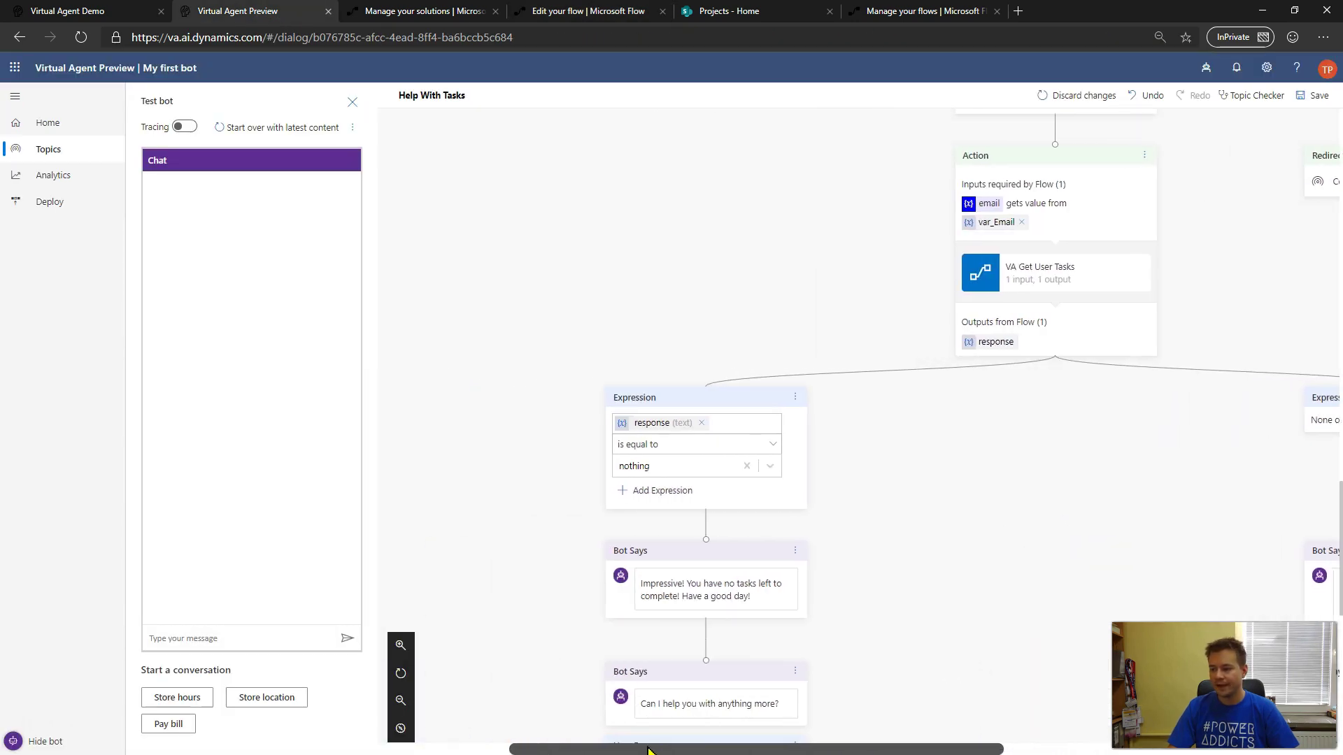
scroll(941, 506, down, 2)
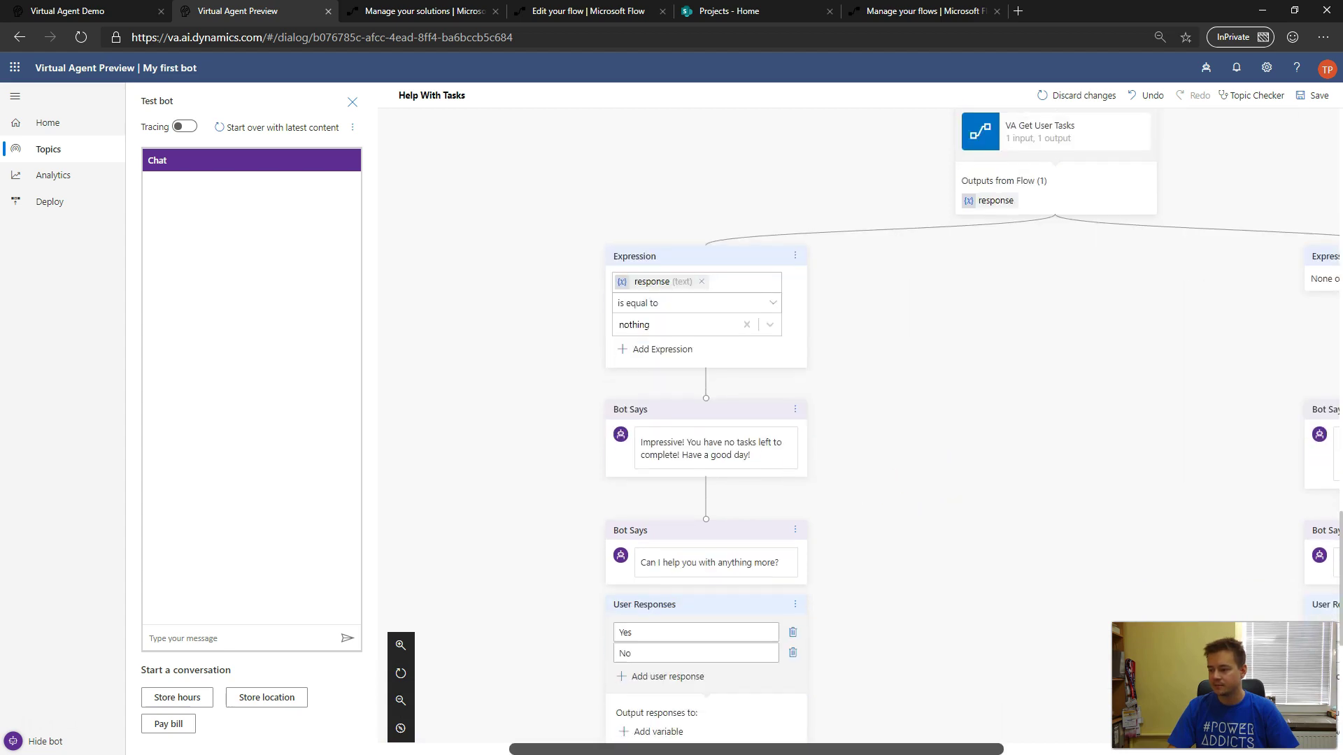
drag(815, 751, 933, 750)
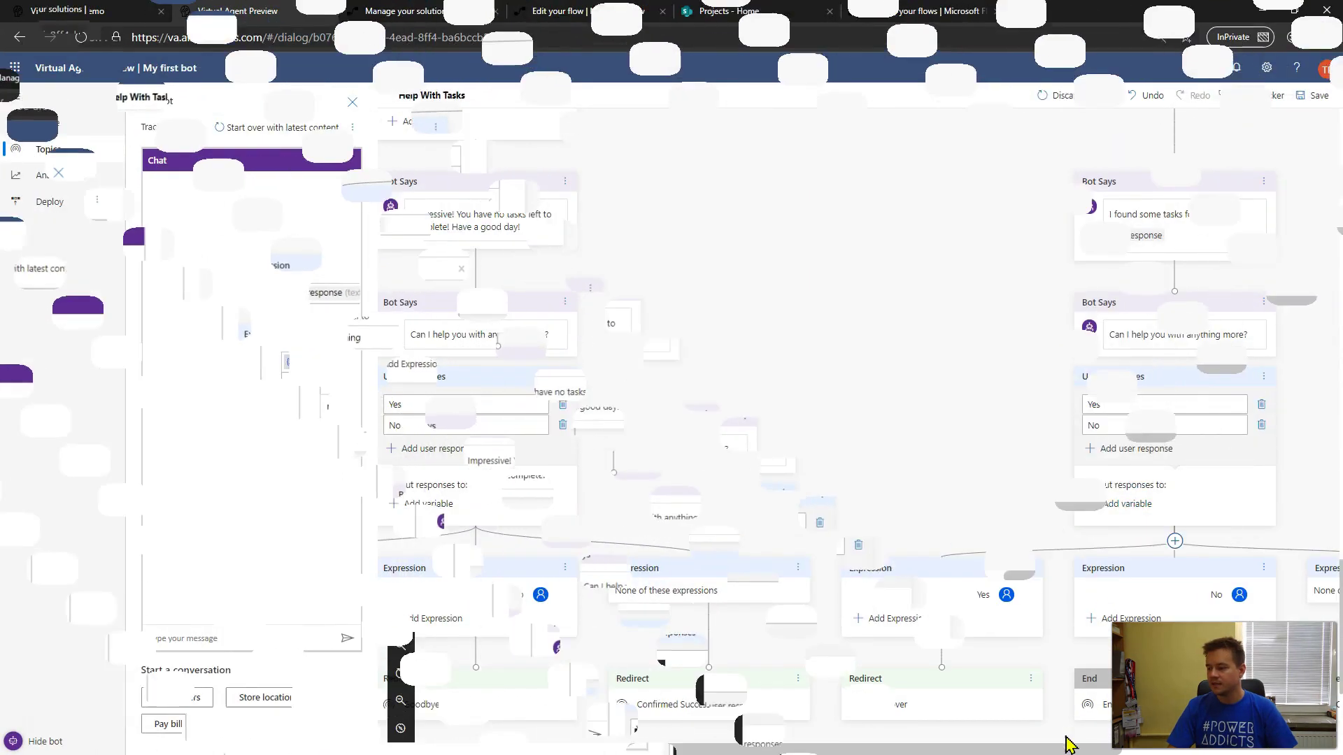
drag(1059, 750, 1172, 751)
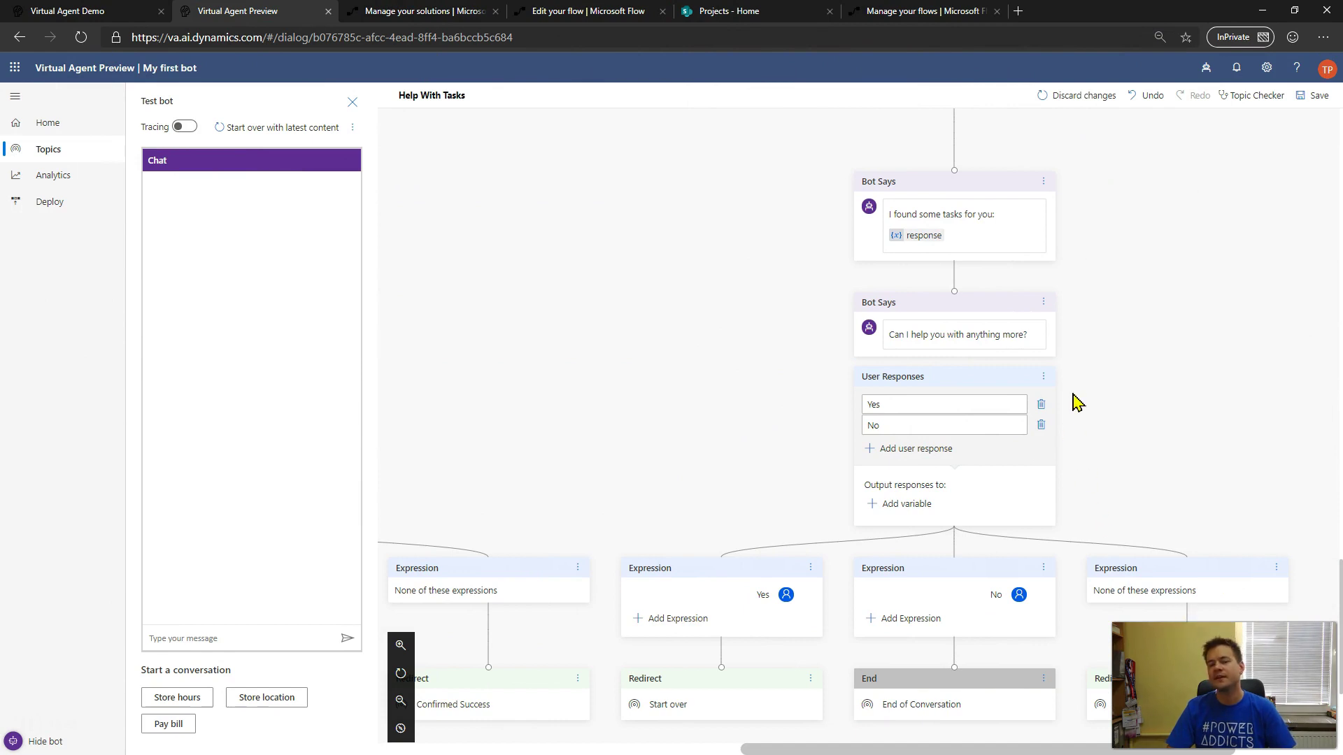
scroll(1078, 403, down, 1)
scroll(1077, 403, down, 3)
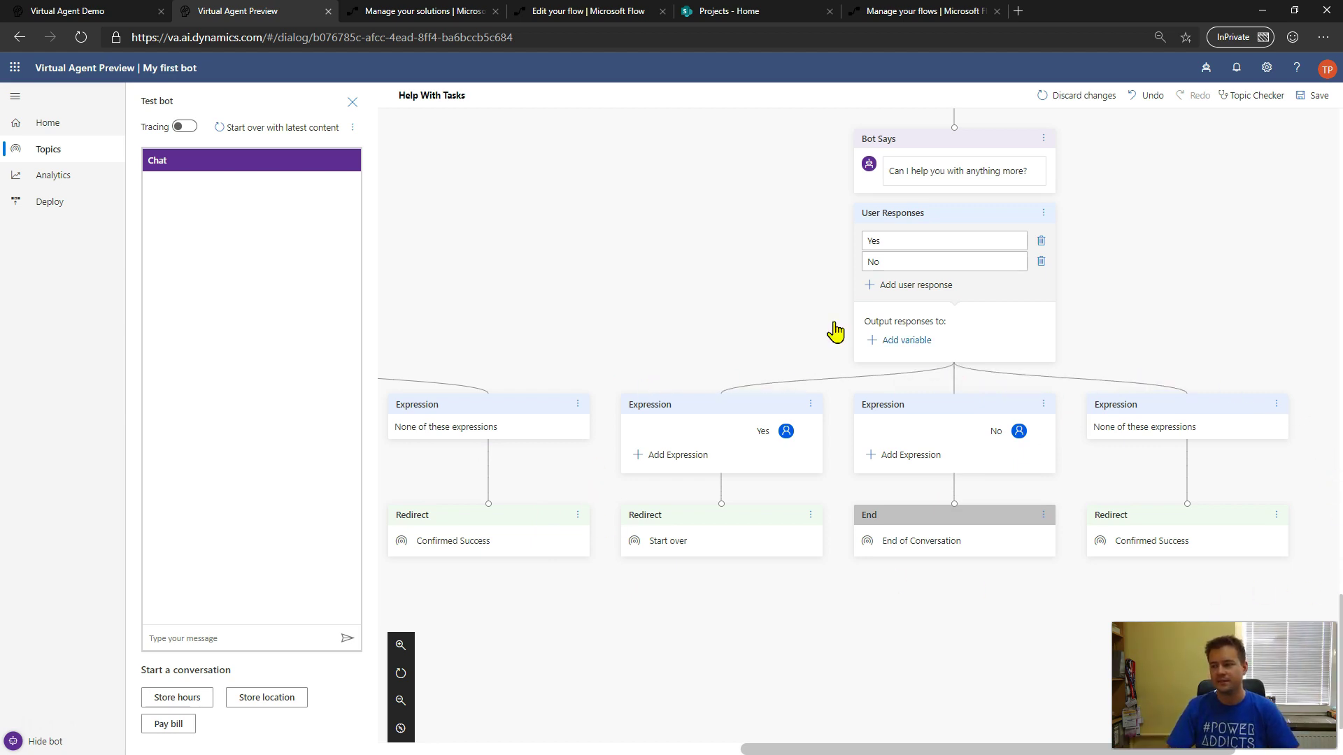
- Open the 8/16/2019 9:16:55 AM run of the VA Get User Tasks flow from its details page
click(543, 13)
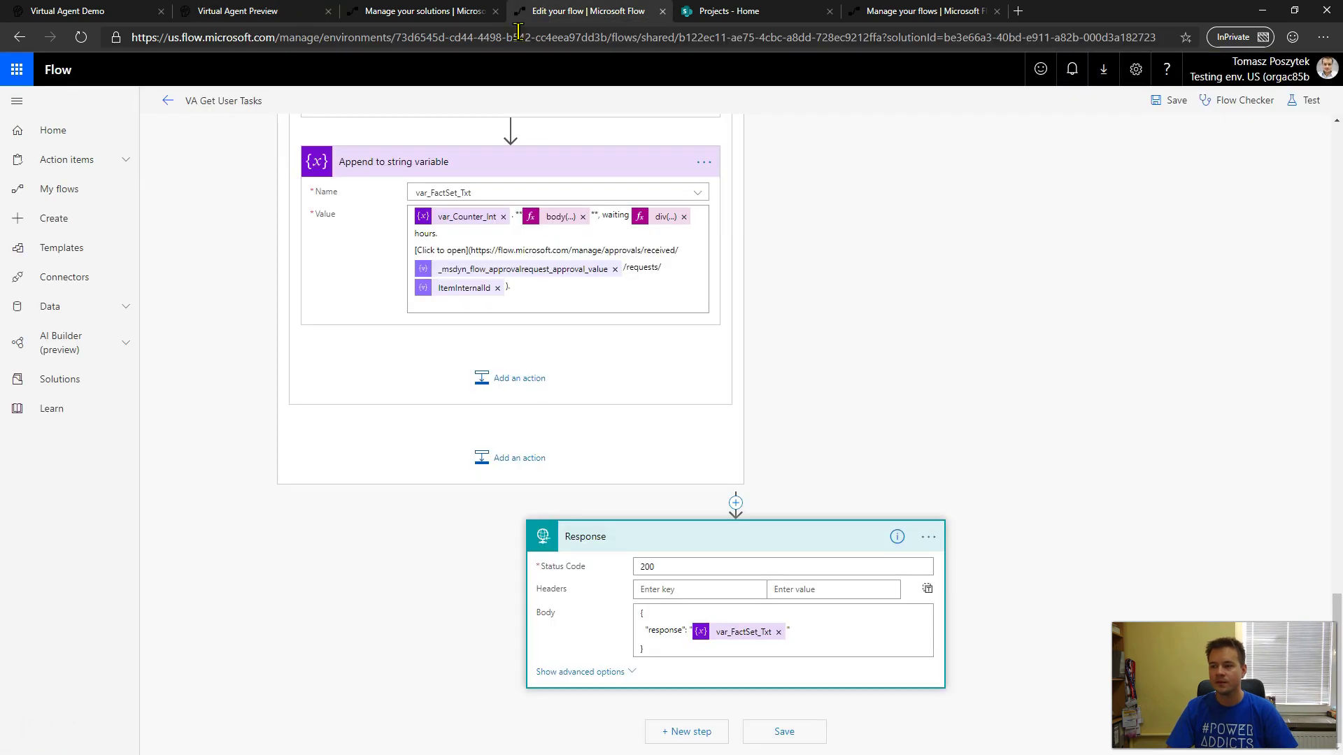
click(166, 102)
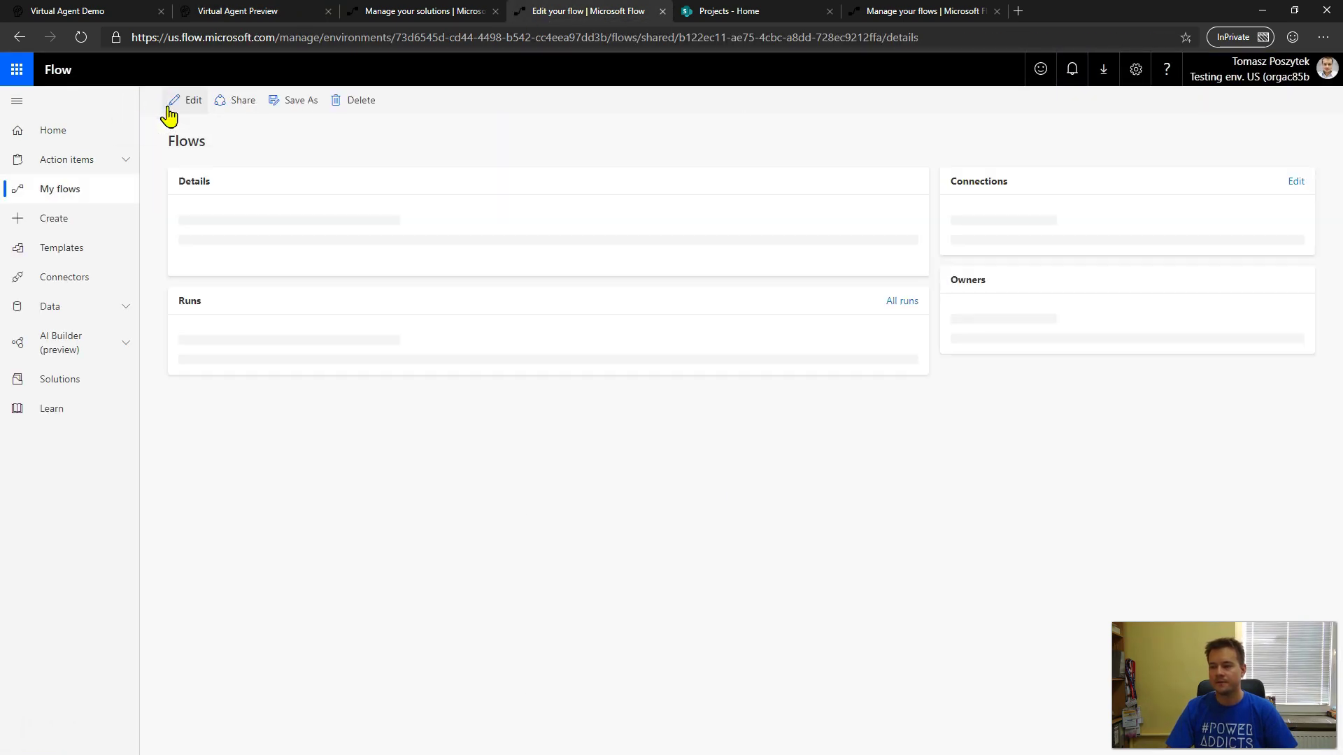
click(278, 468)
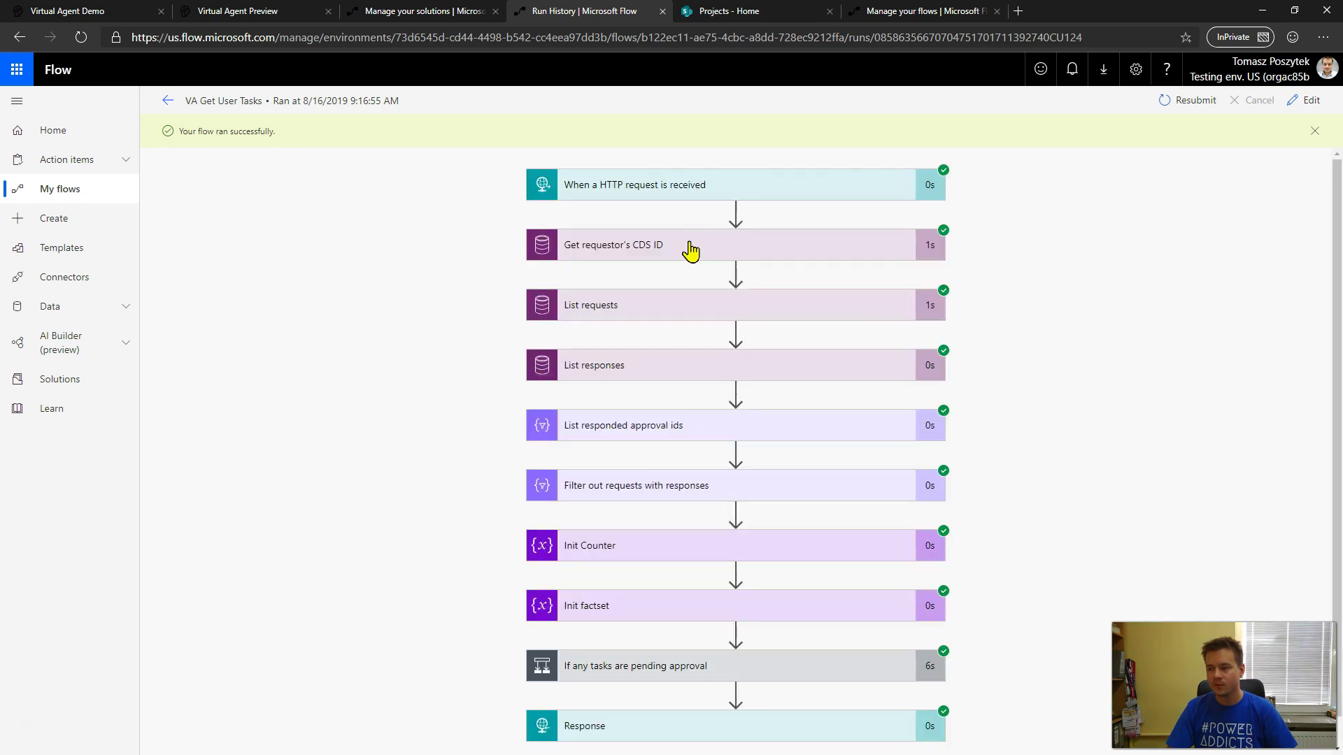
- Inspect the Get requestor's CDS ID, List responded approval ids and Filter out requests with responses steps
click(647, 256)
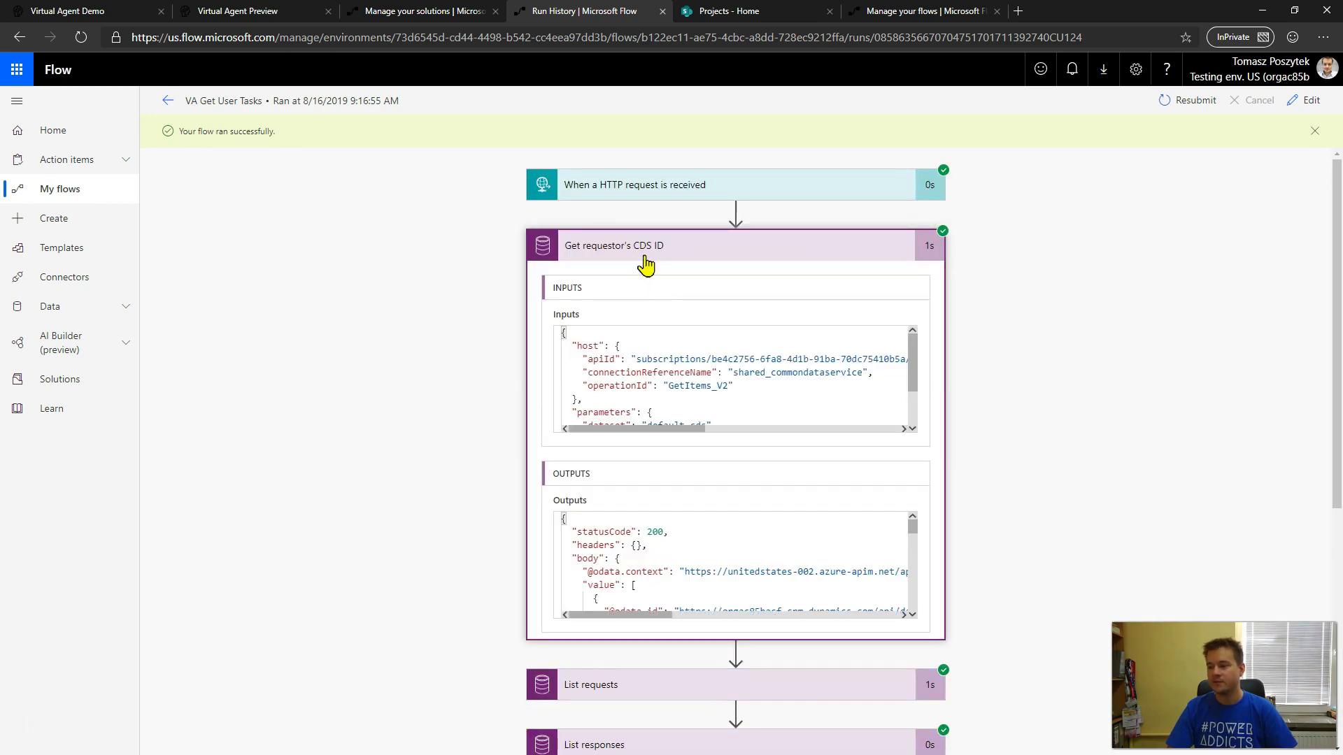
scroll(436, 459, down, 4)
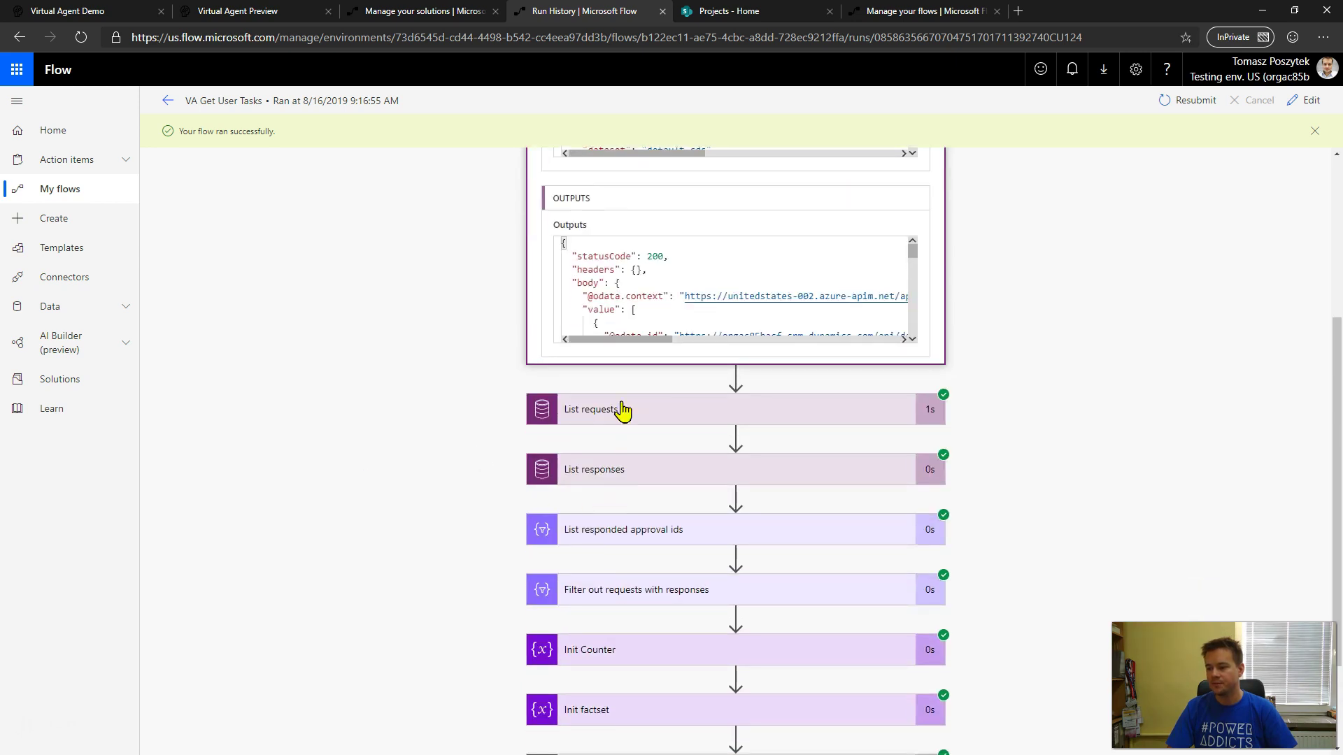
click(600, 530)
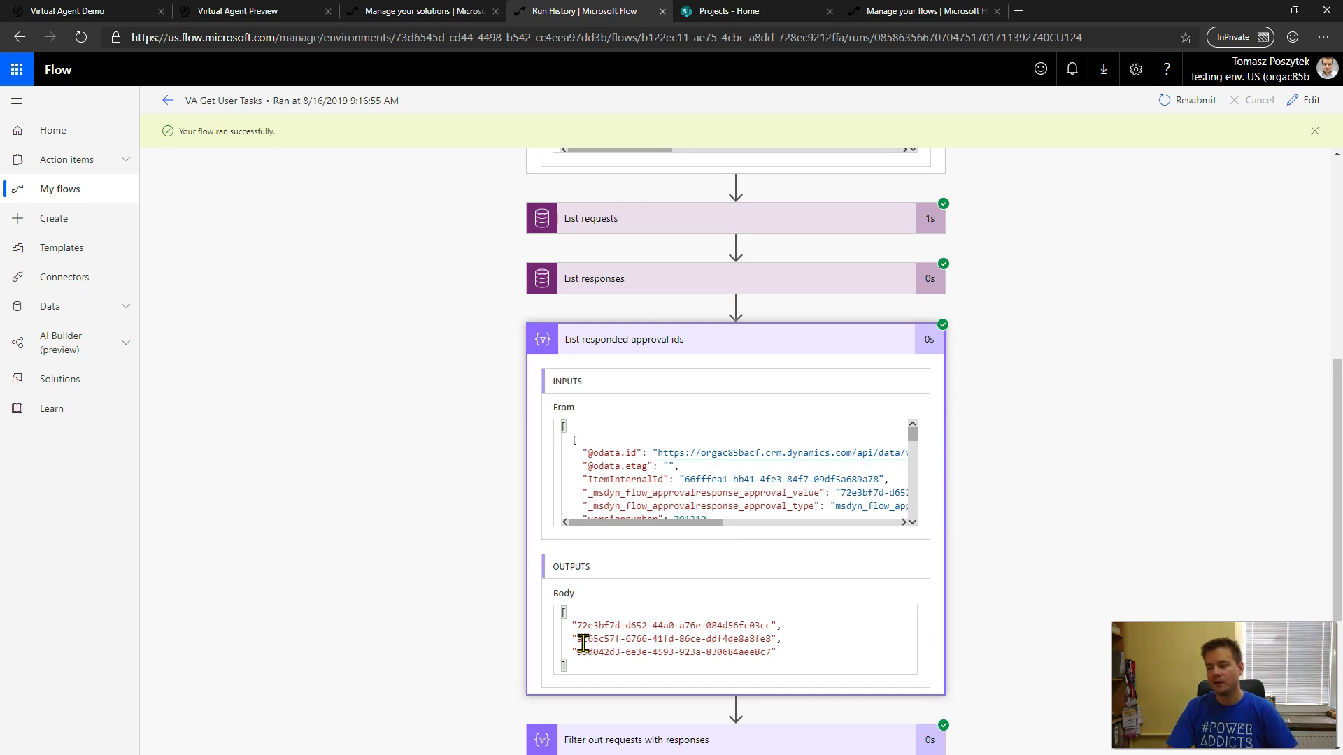
drag(572, 625, 804, 626)
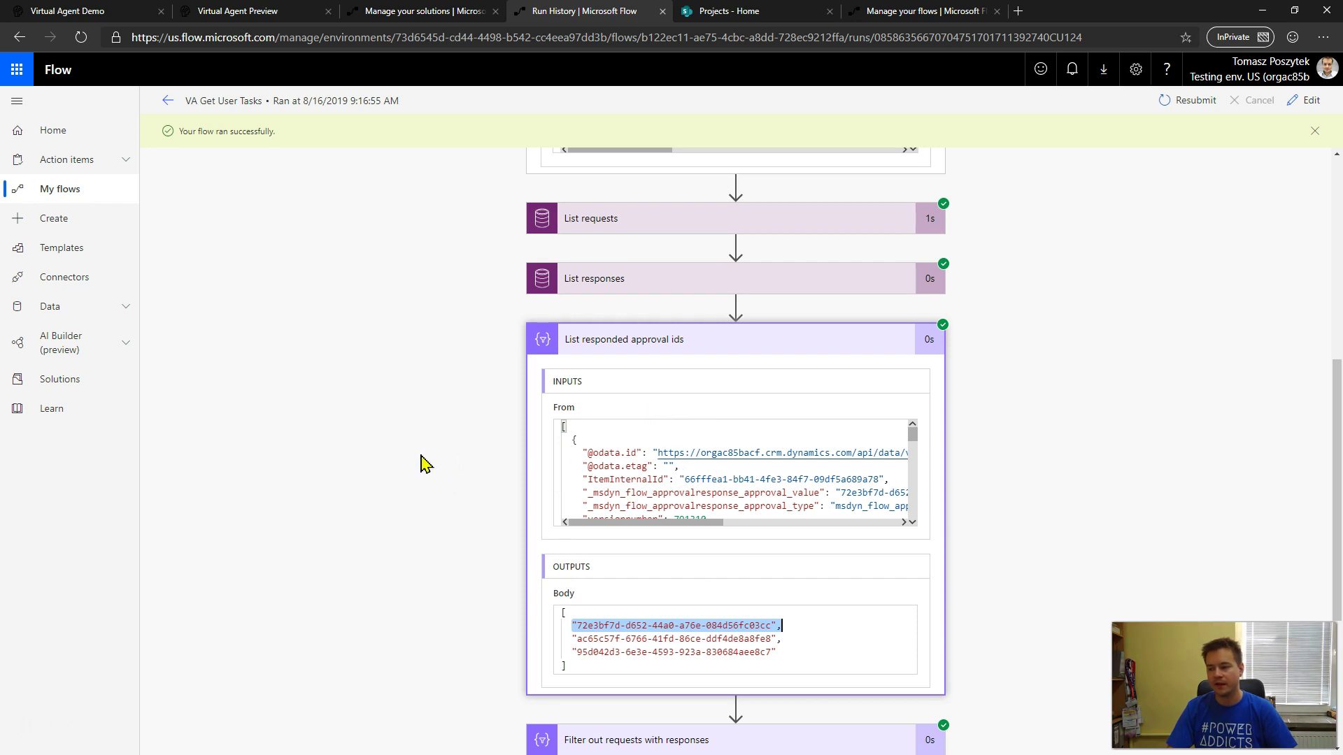
scroll(424, 464, down, 3)
click(614, 547)
scroll(339, 438, down, 3)
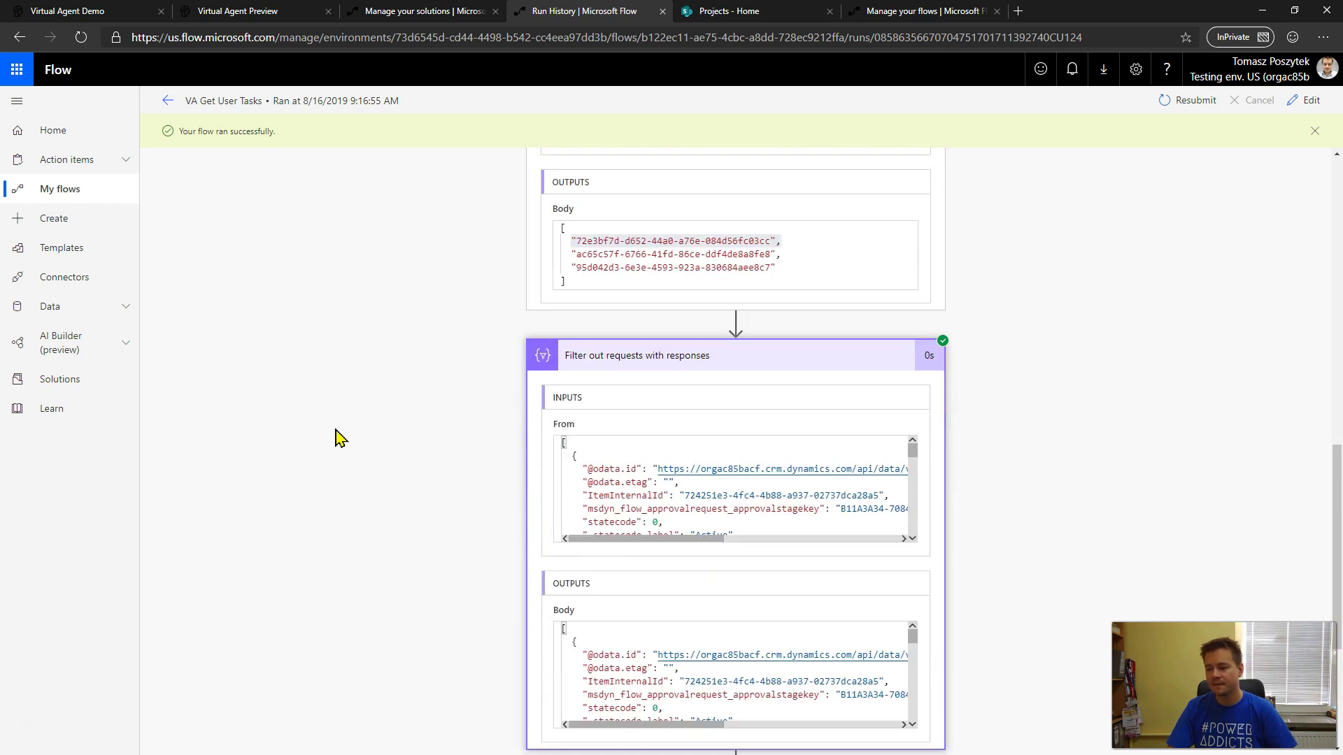
scroll(339, 438, down, 1)
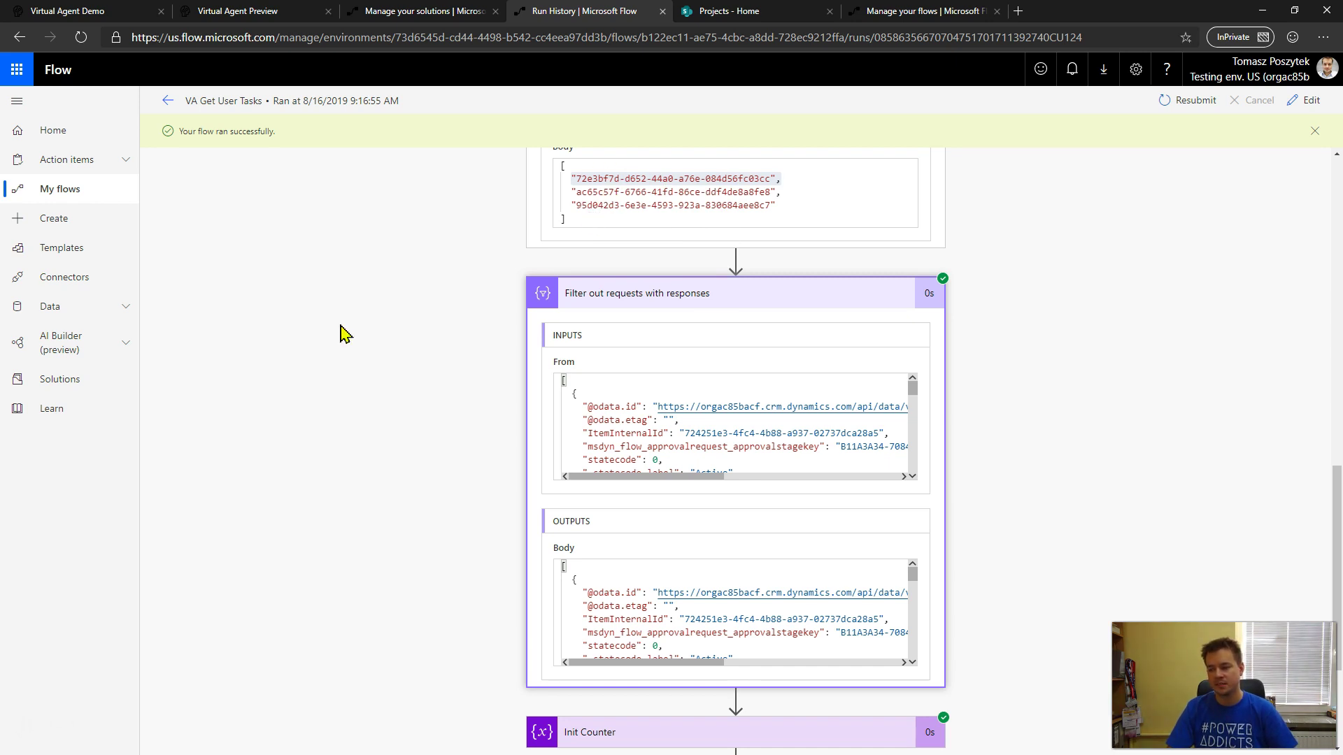
scroll(343, 330, down, 3)
- Check the pending-approval condition, Apply to each loop and Append to string variable results, then return to Help With Tasks
click(629, 638)
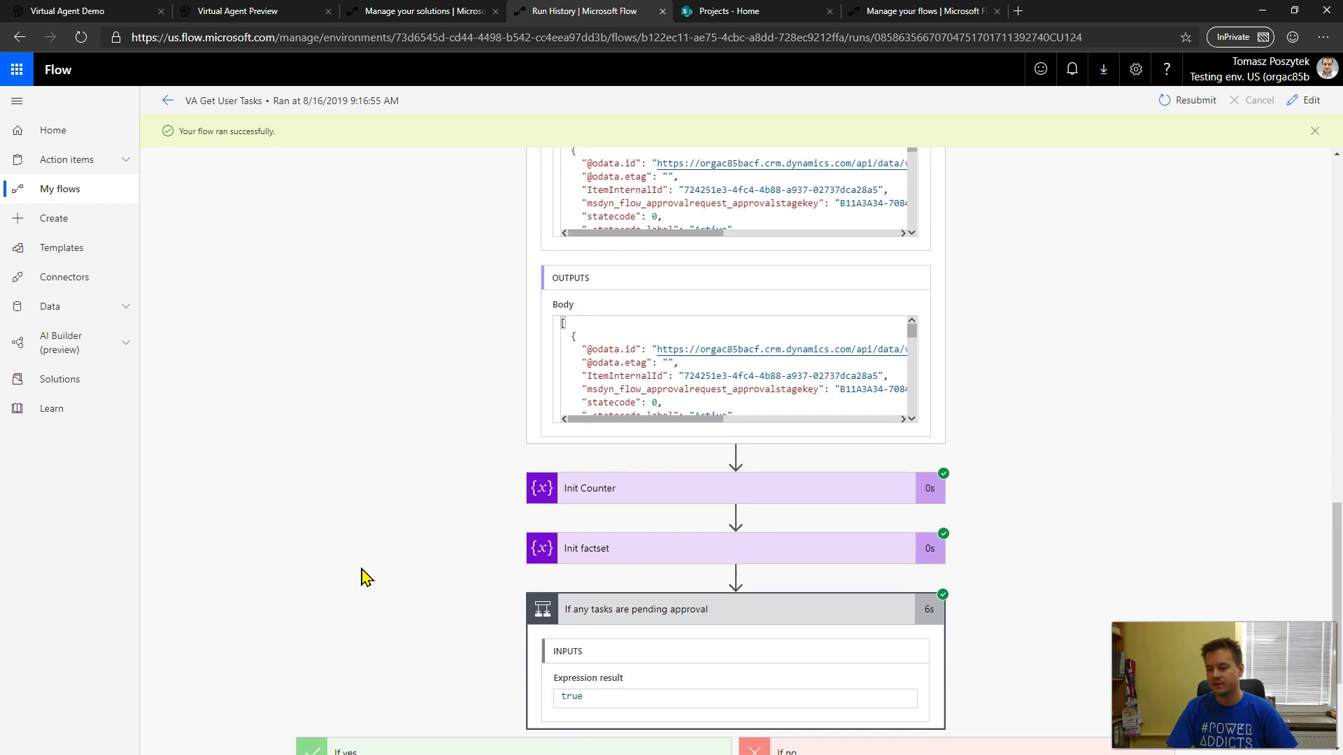
scroll(364, 578, down, 3)
click(435, 600)
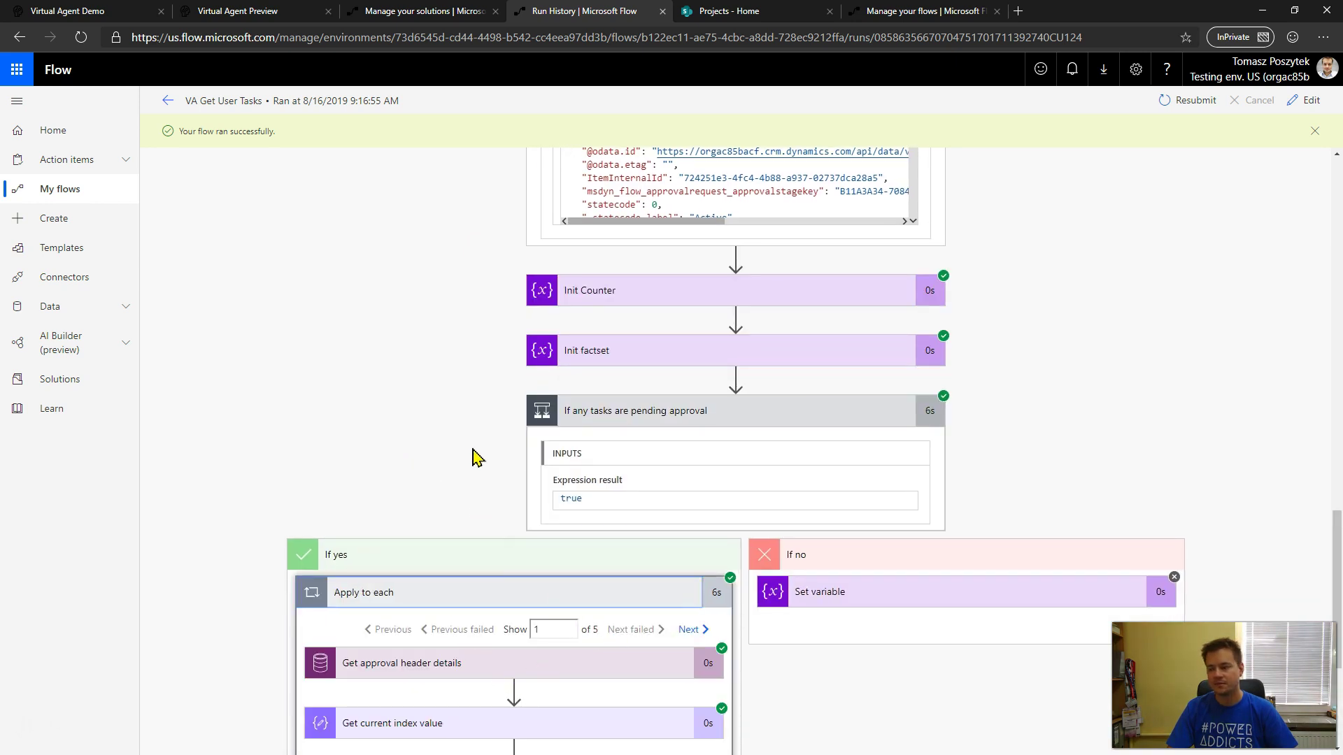
scroll(393, 457, down, 3)
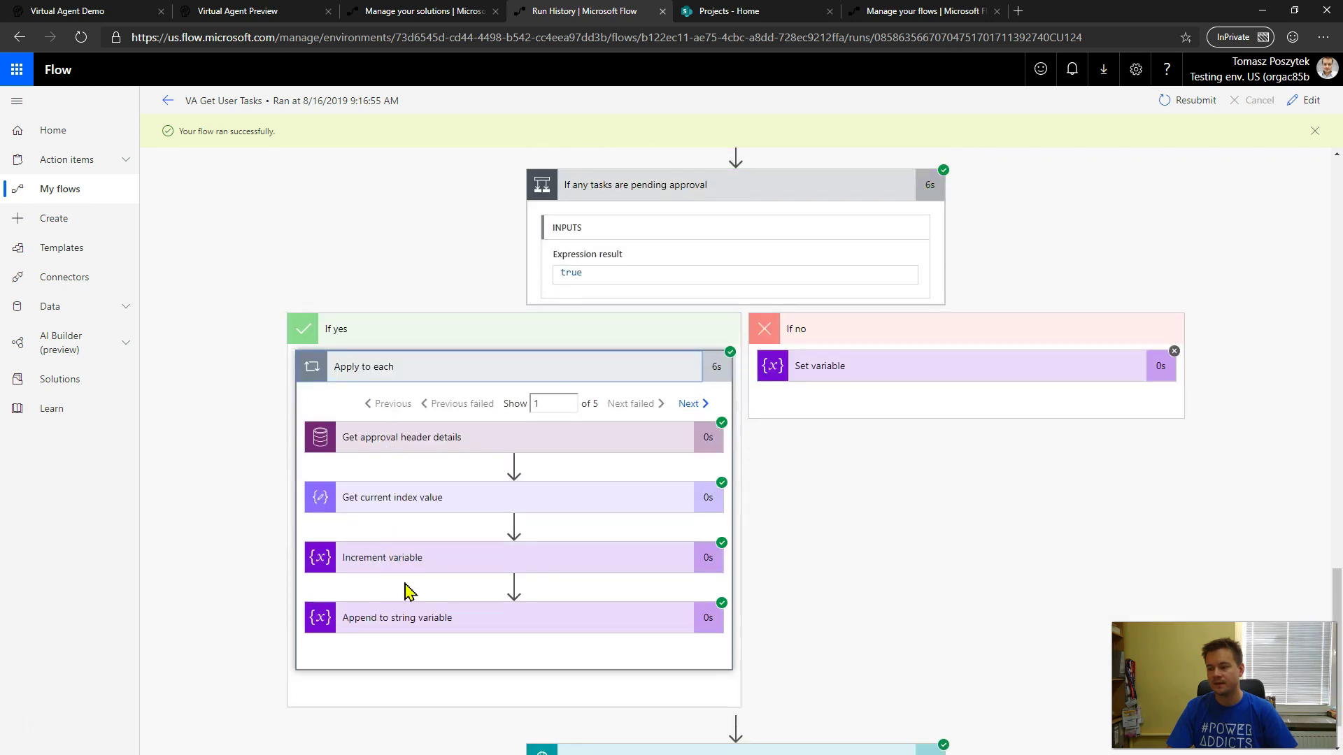
click(416, 631)
scroll(769, 668, down, 3)
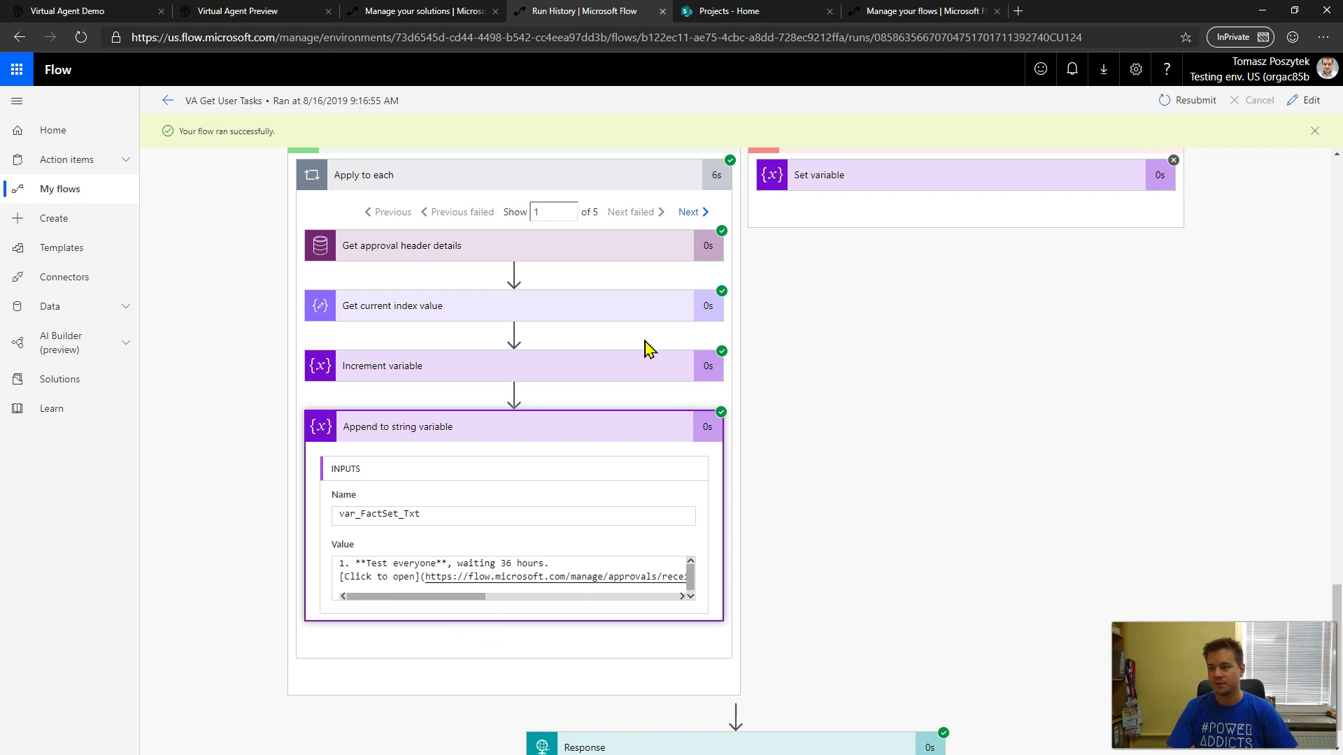
click(254, 12)
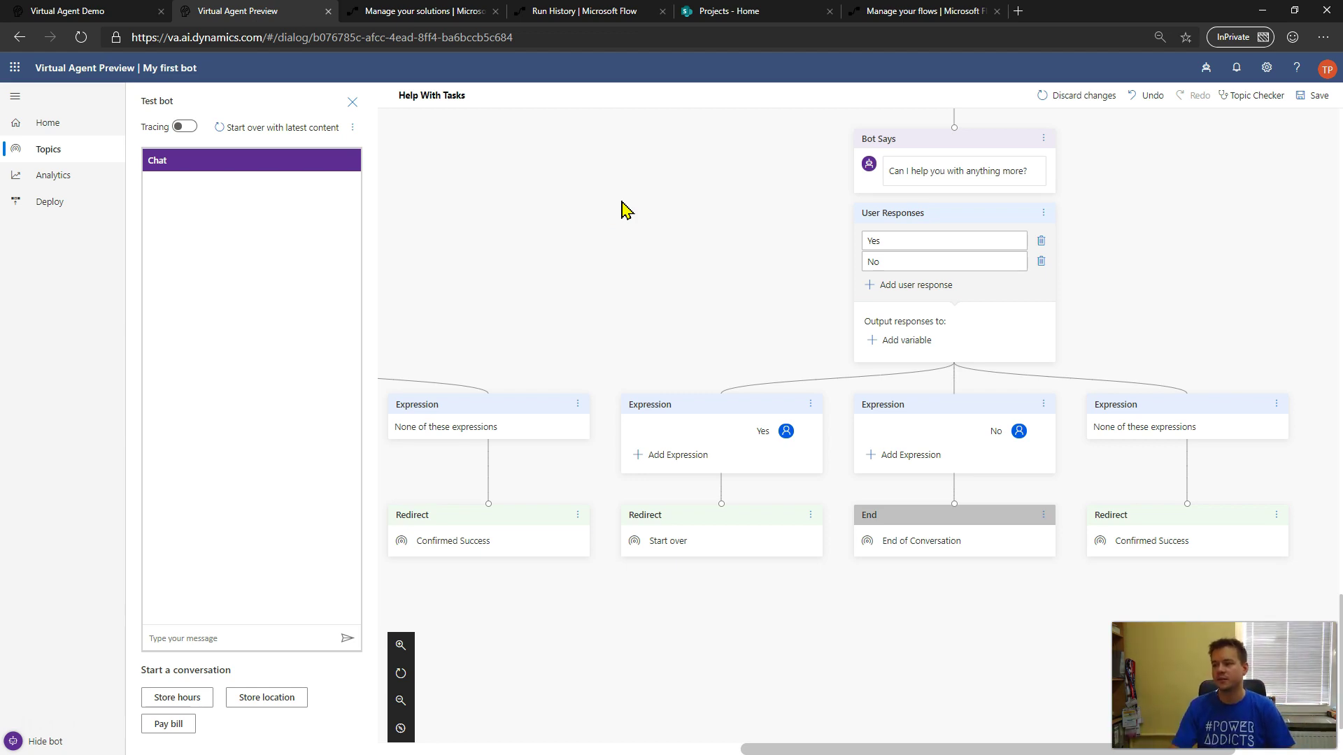
- Discard the topic's unsaved edits, start the test chat over with latest content, and enable Tracing
click(1093, 96)
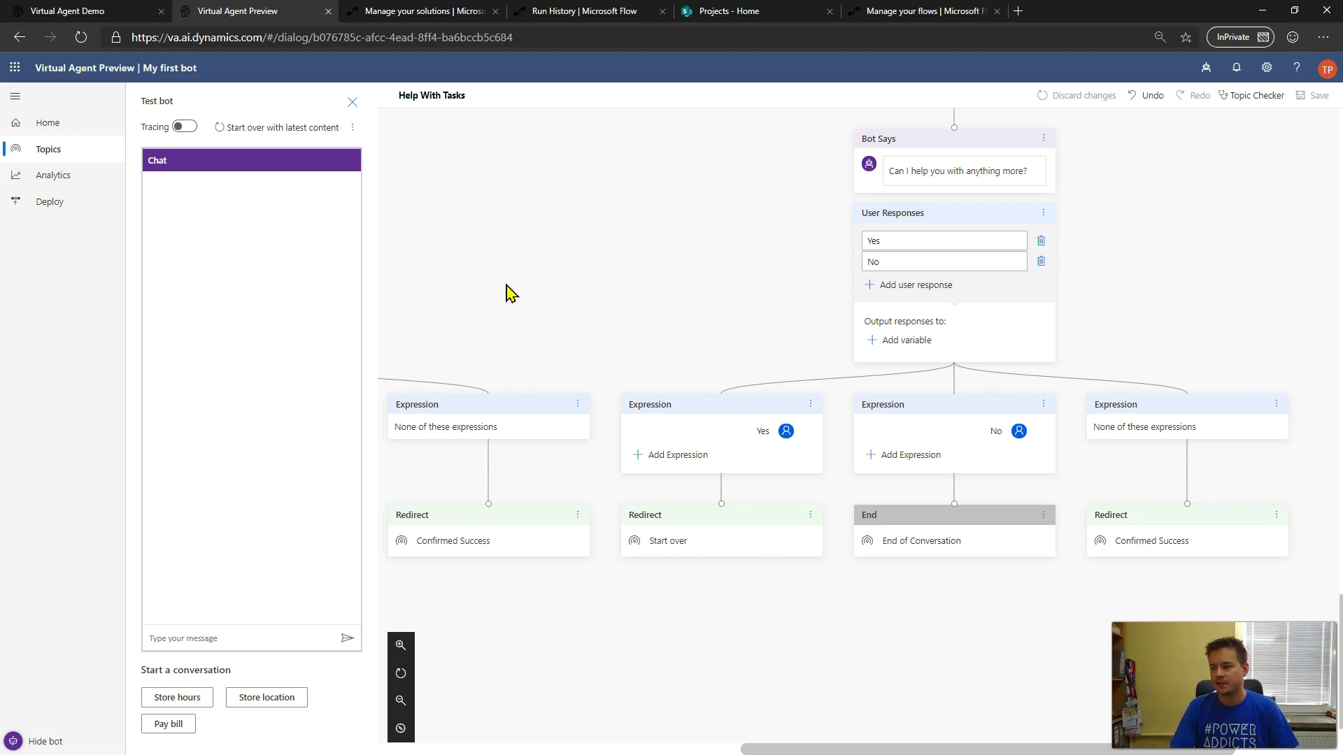
scroll(509, 293, up, 15)
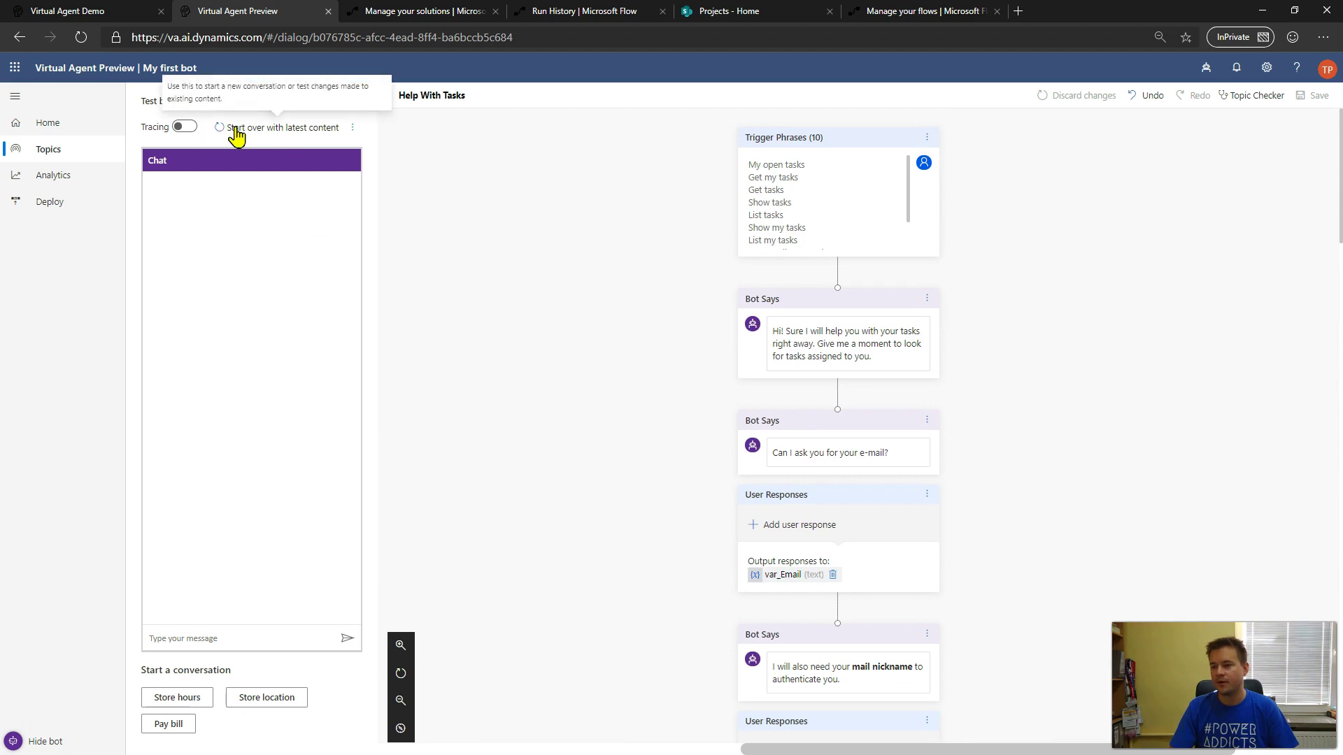
click(271, 129)
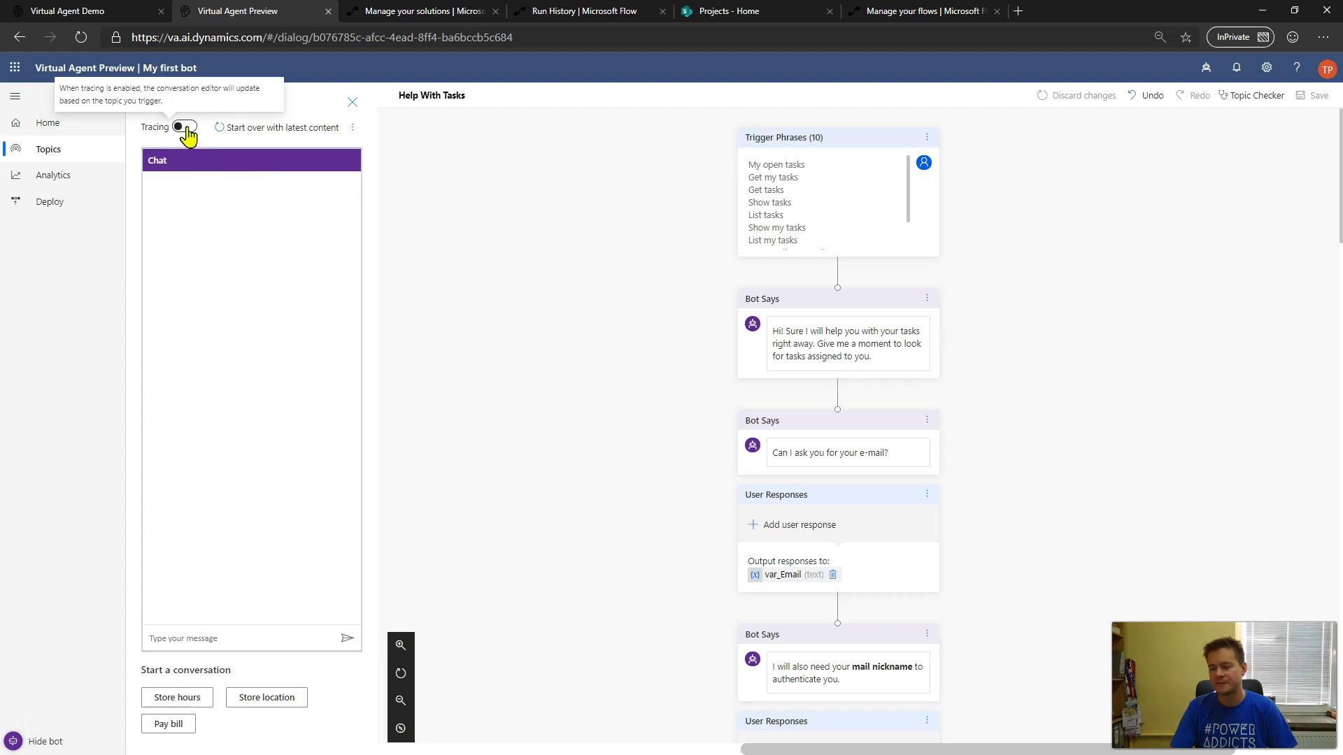
click(186, 127)
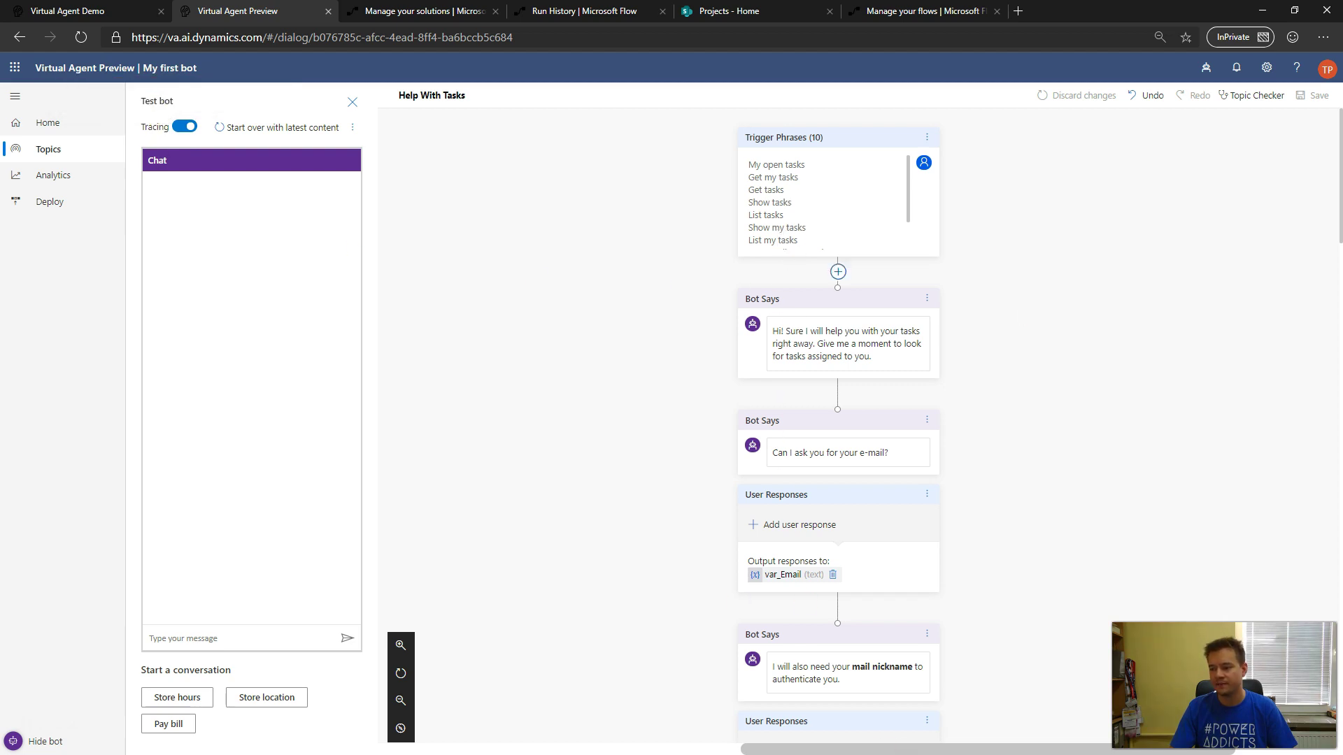
scroll(826, 395, down, 1)
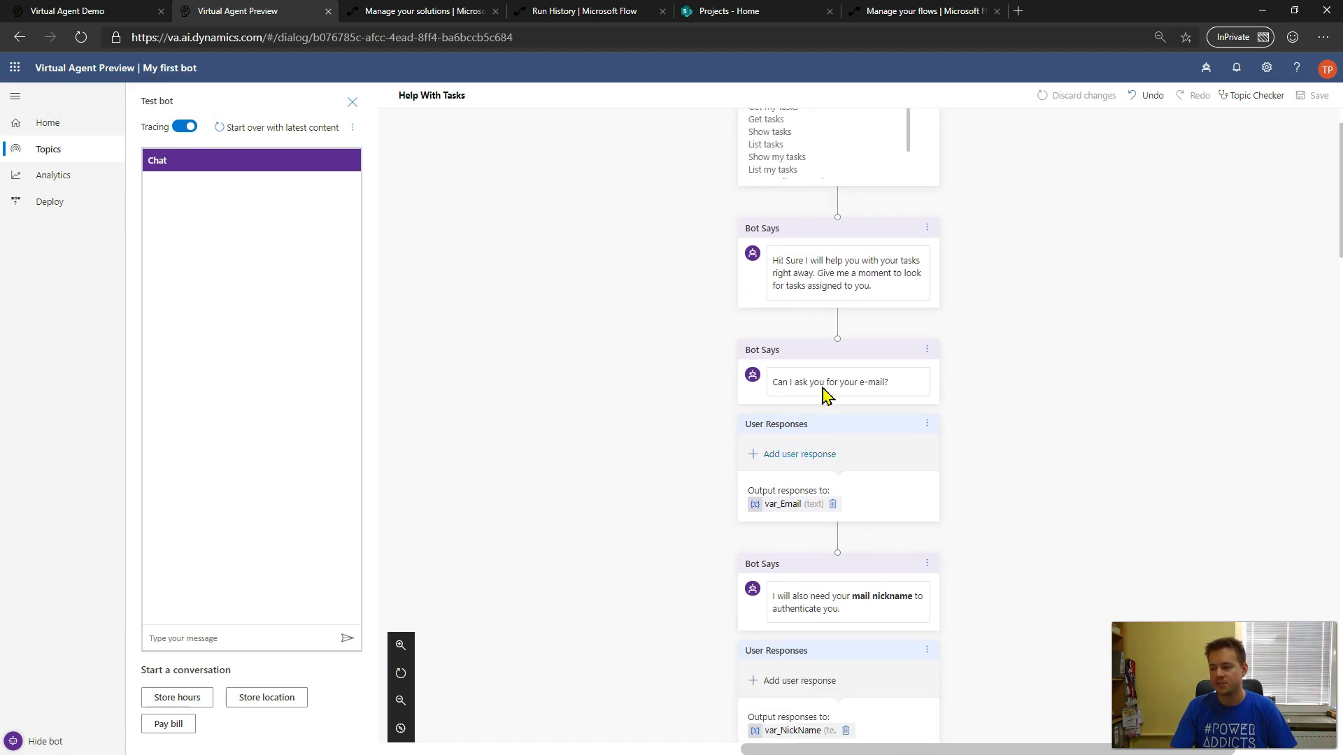
scroll(825, 395, down, 5)
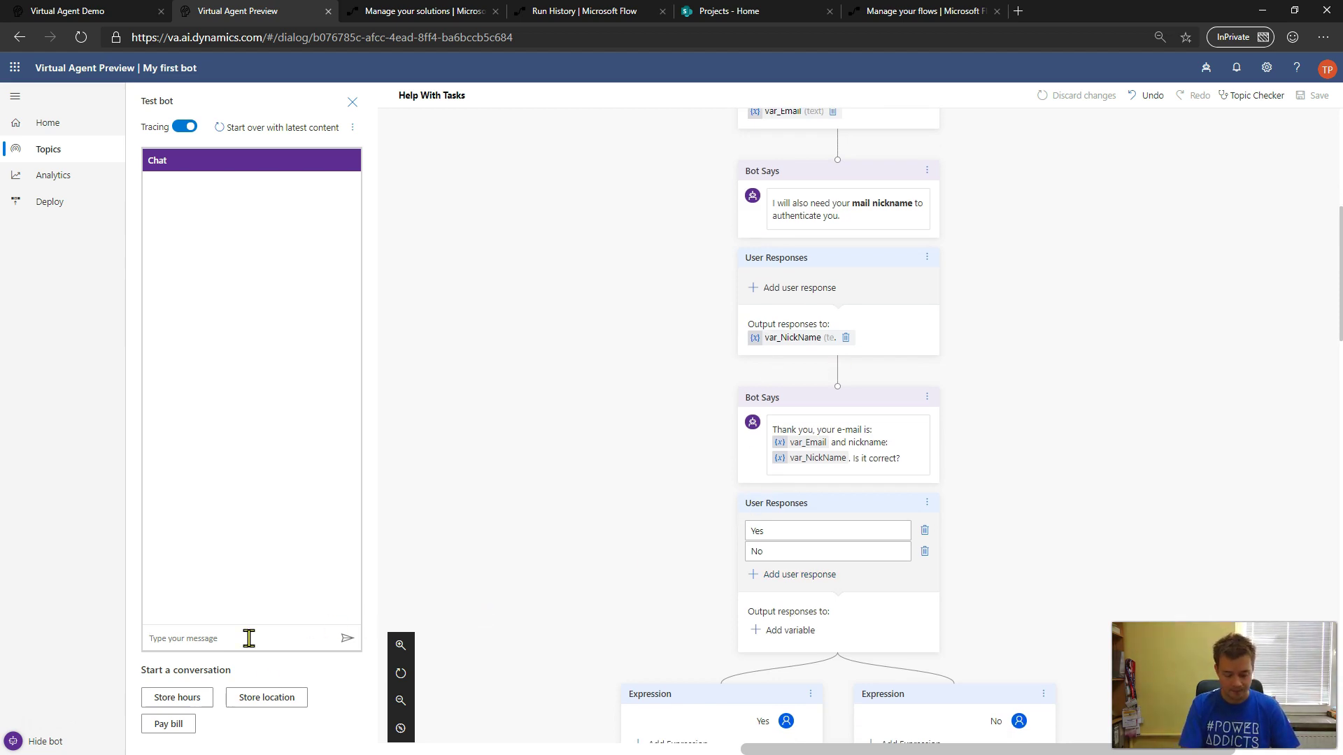
- Ask the bot 'Get my open tasks' and reply with the user's e-mail address
text(Get my open tasks)
key(Return)
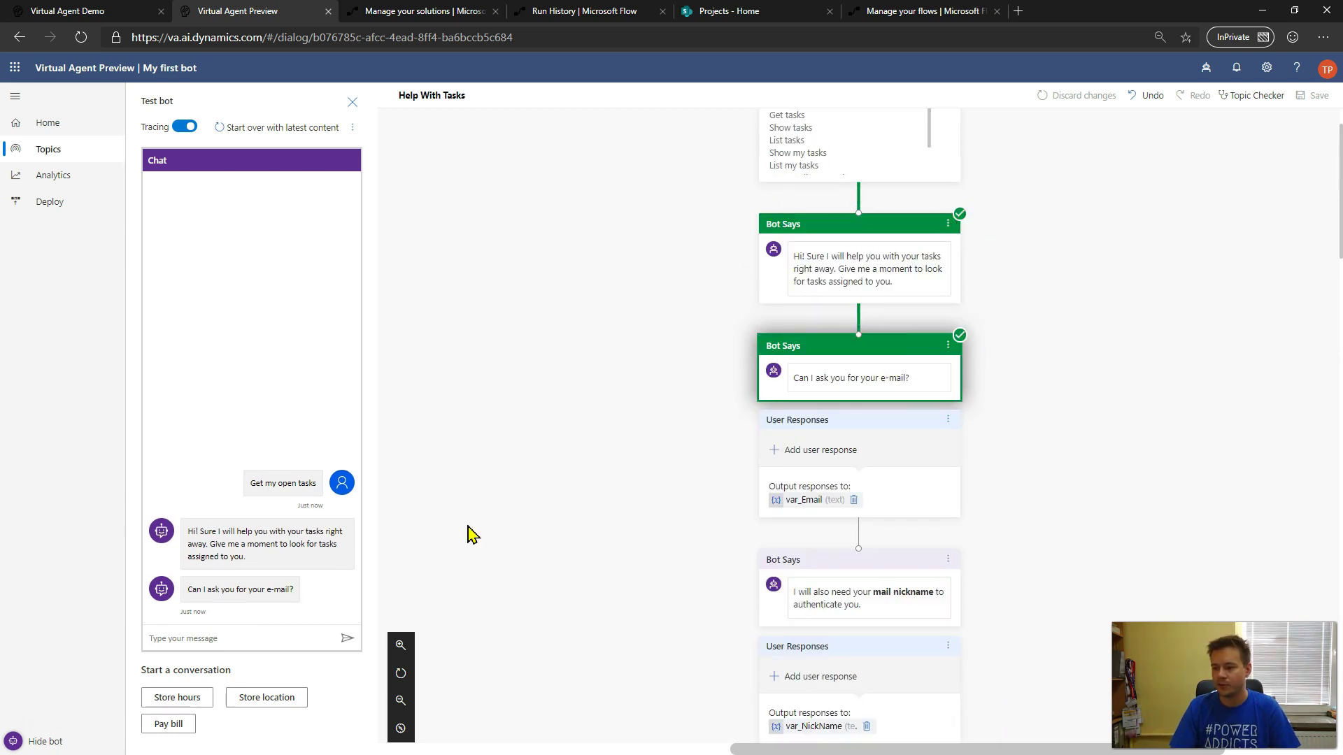
click(254, 633)
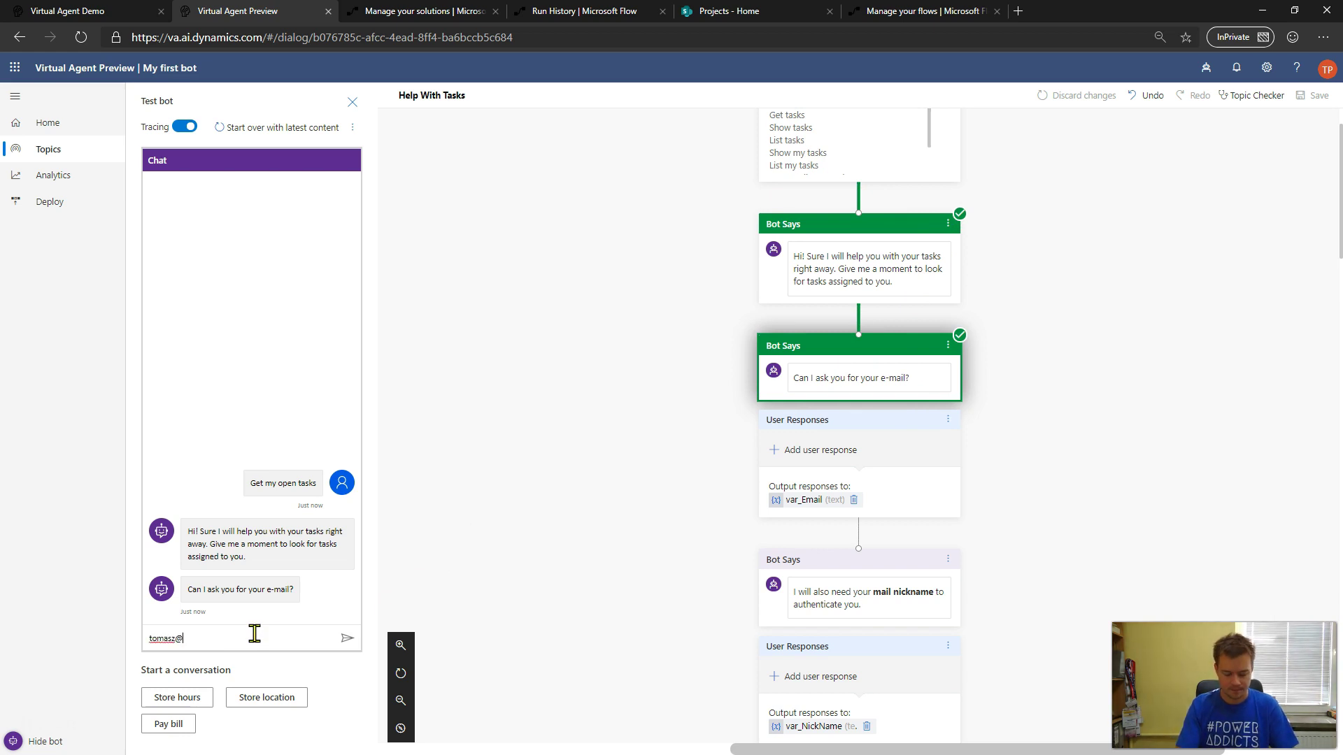
key(Return)
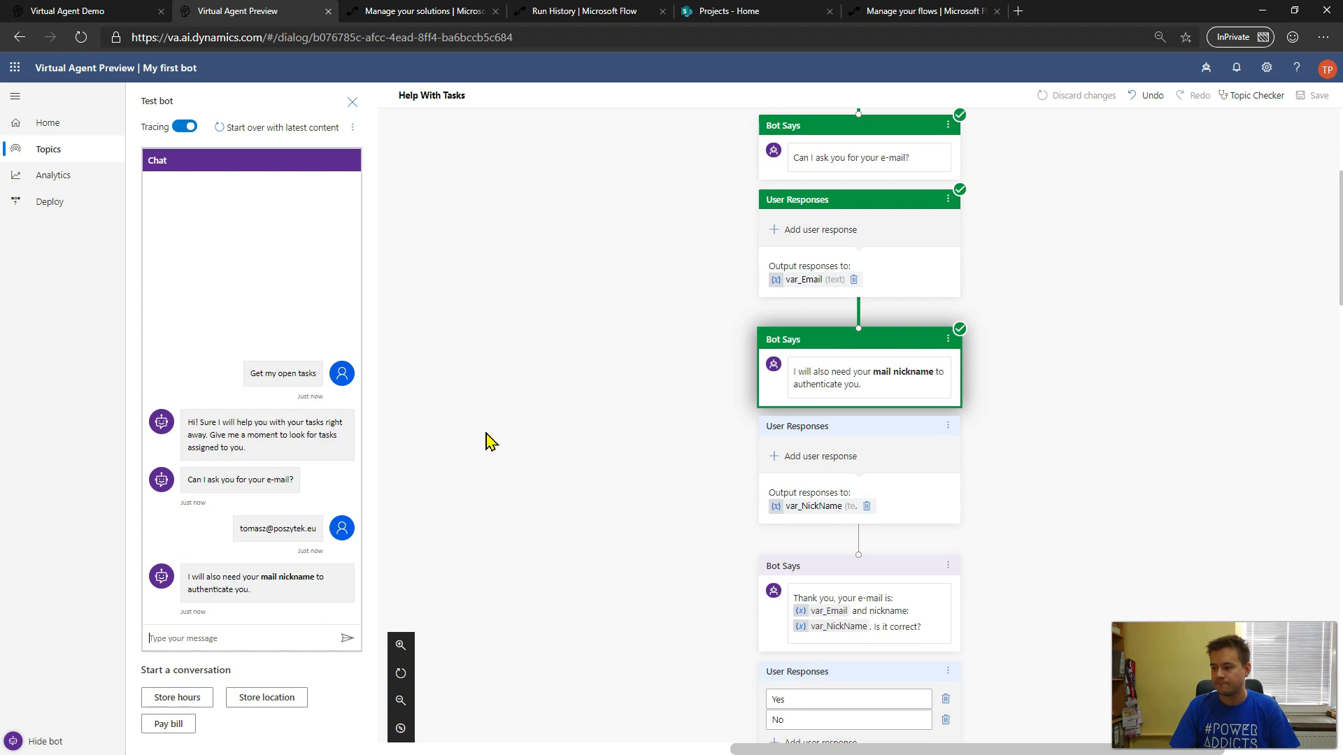
- Send the mail nickname, confirm the details with Yes, and follow the traced path to five open tasks
text(Poszu)
key(Return)
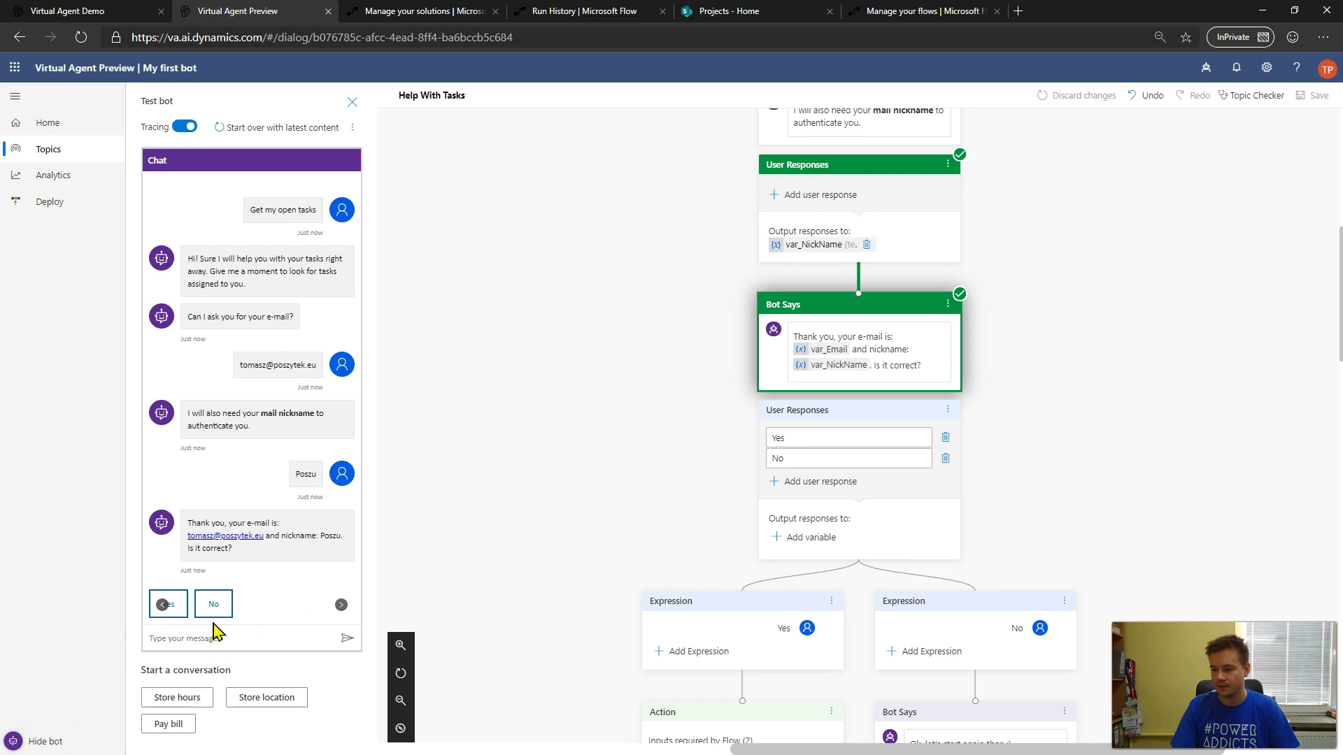
click(169, 609)
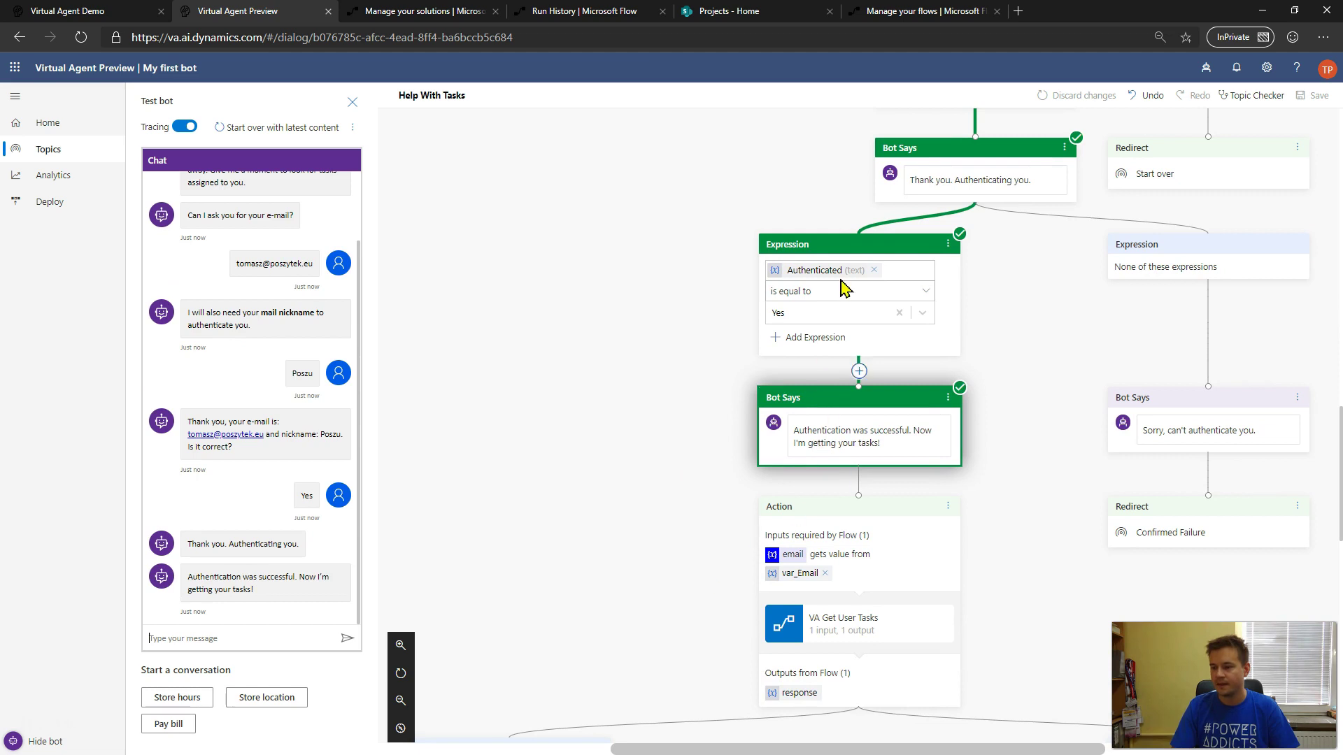
scroll(980, 428, up, 5)
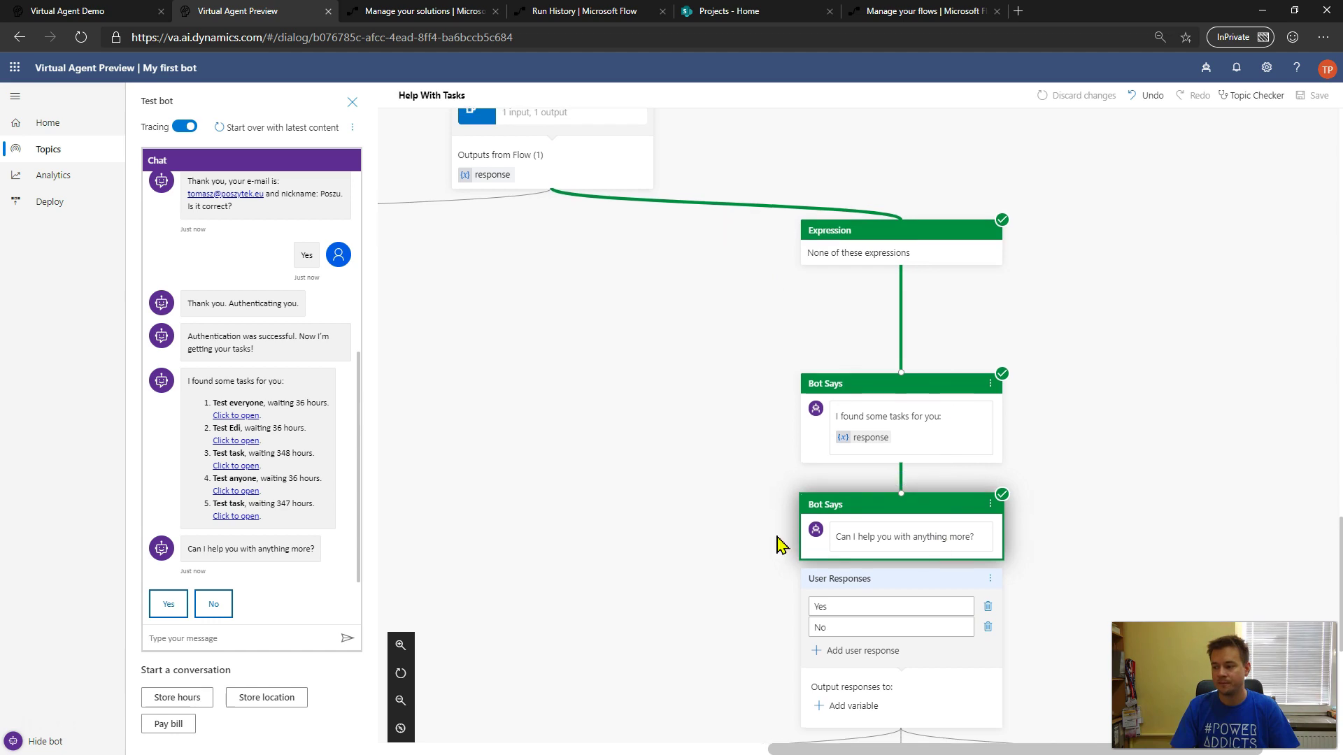
scroll(998, 574, down, 3)
scroll(1005, 501, down, 3)
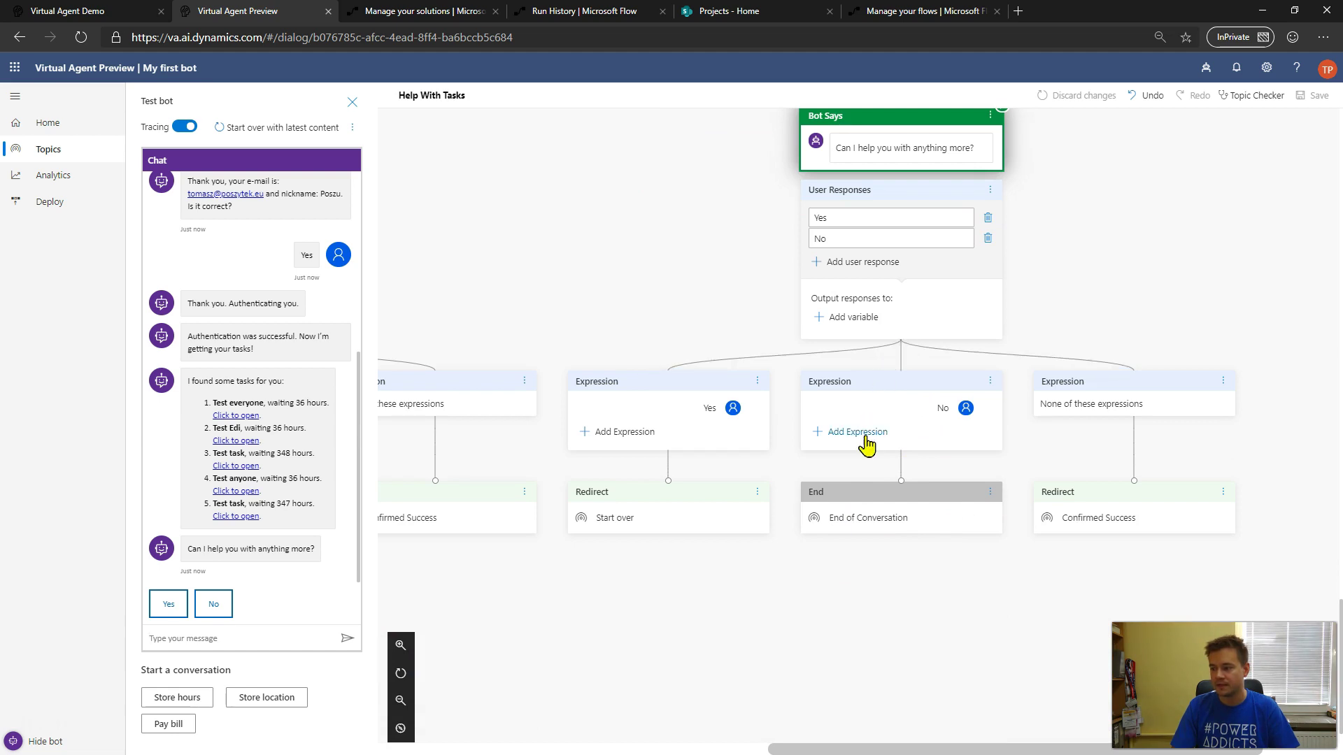
- Answer No to more help, Yes to question answered, rate Excellent, then No, thanks
click(213, 606)
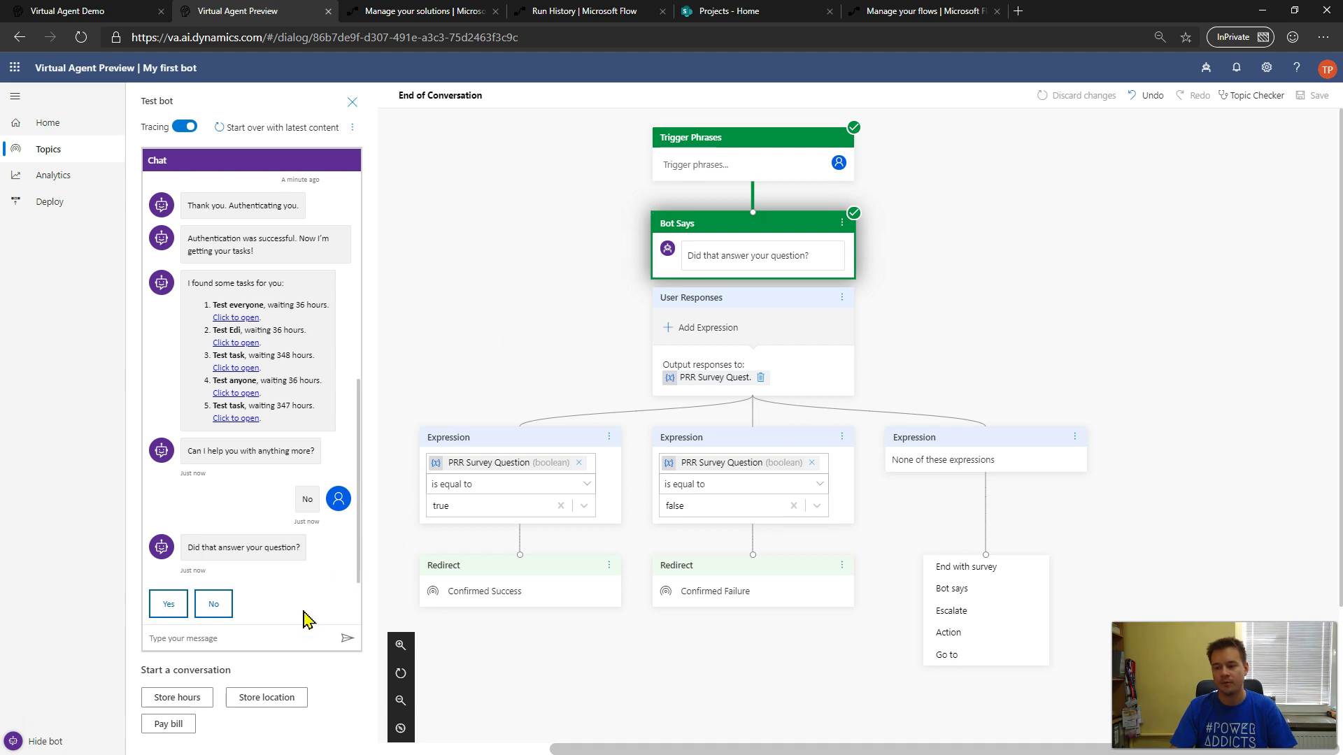
click(177, 606)
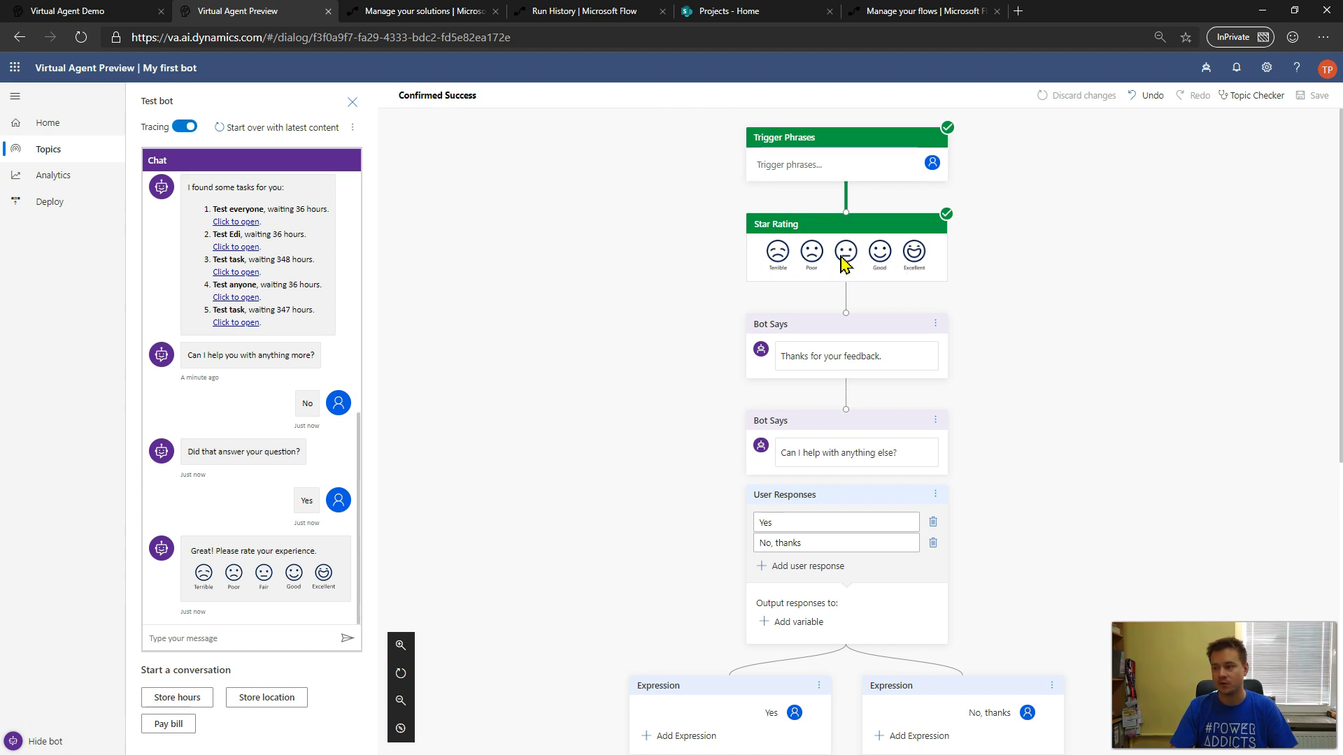
click(323, 575)
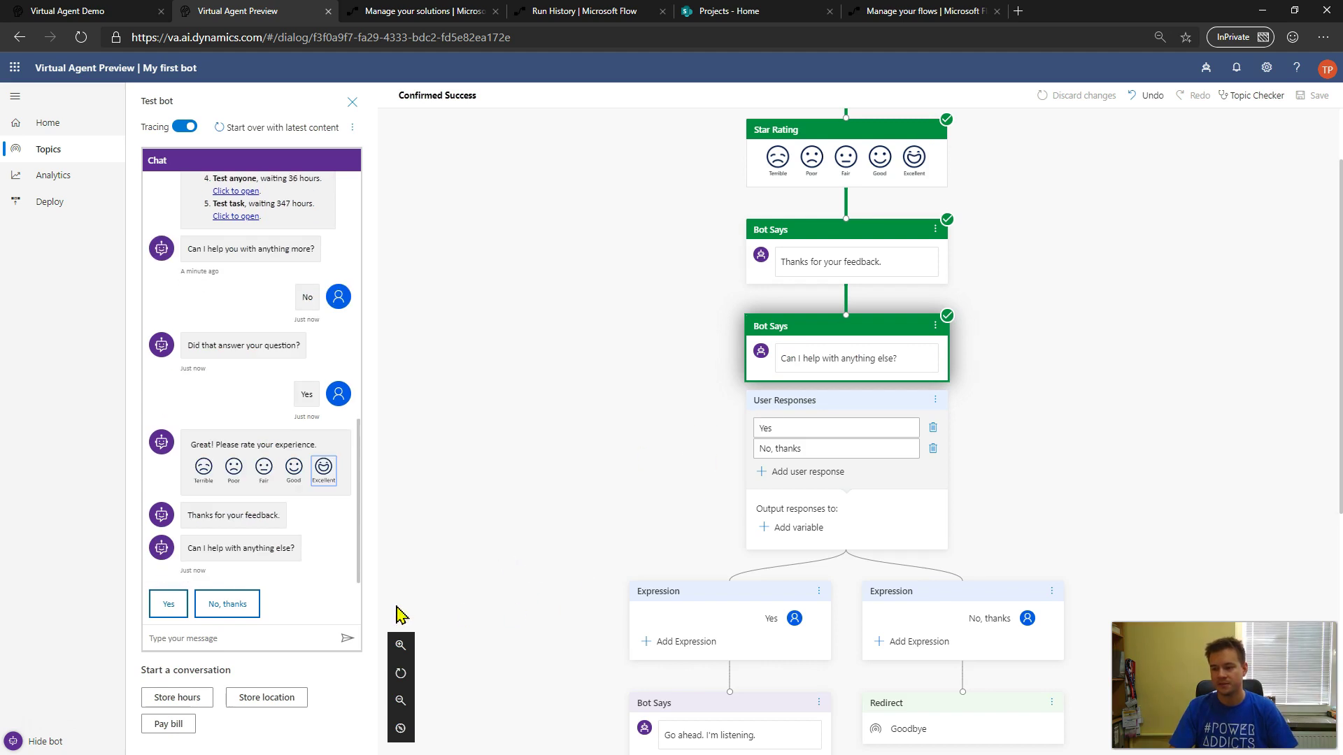
click(228, 606)
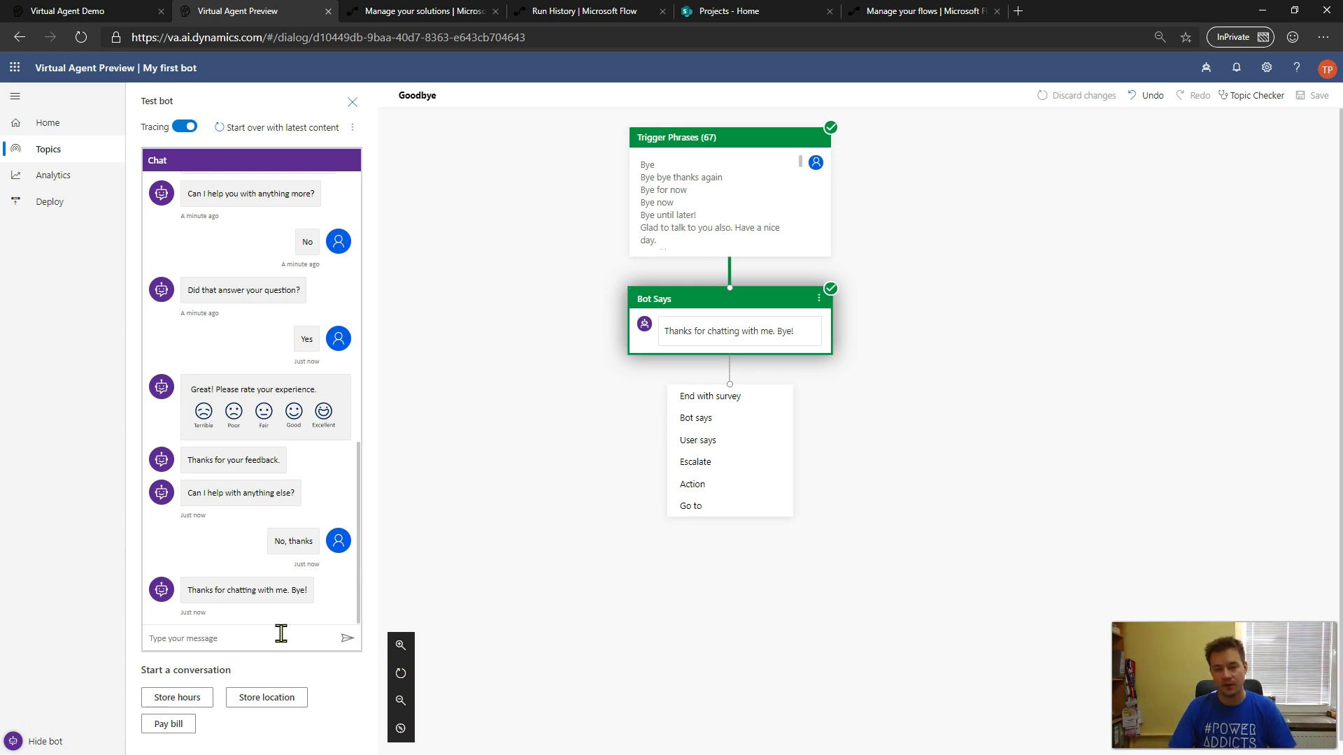
- Send a new 'Get my tasks' request in the test chat, then view the Analytics summary
text(Get my tasks)
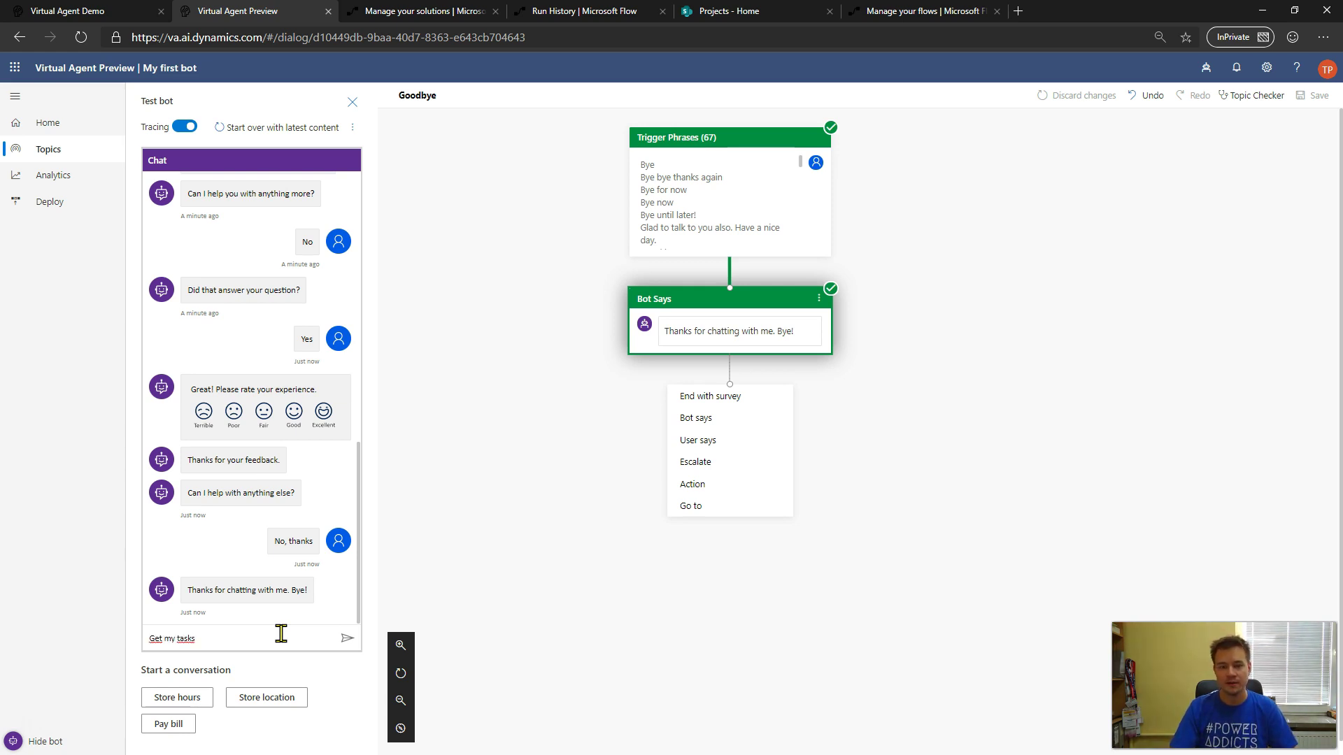
key(Return)
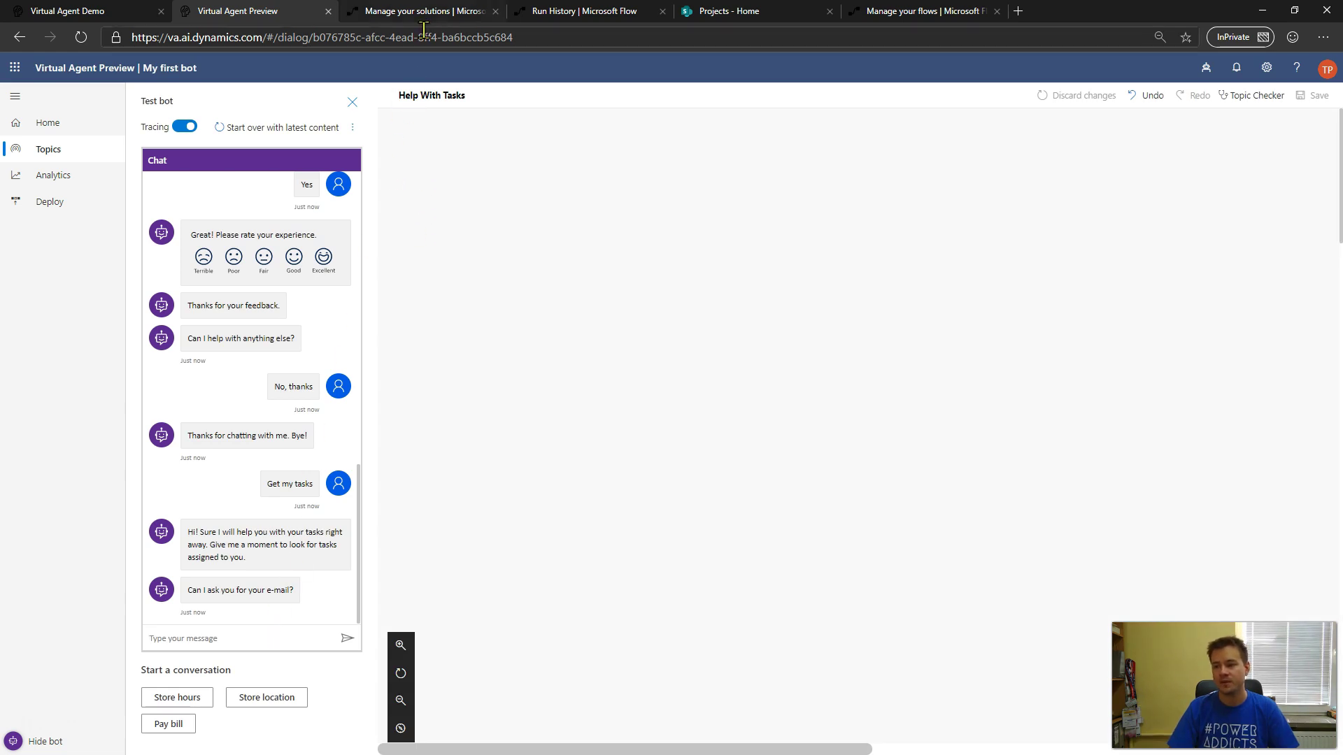
click(266, 638)
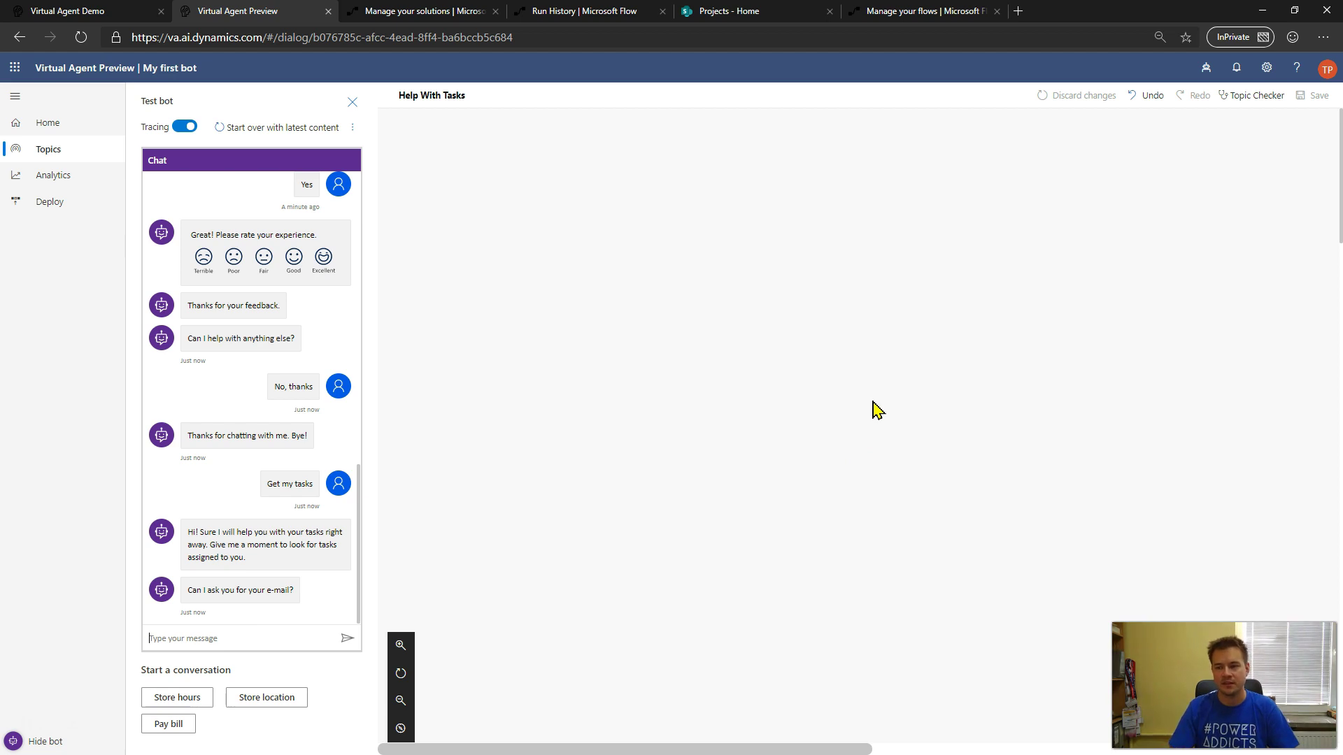
click(51, 184)
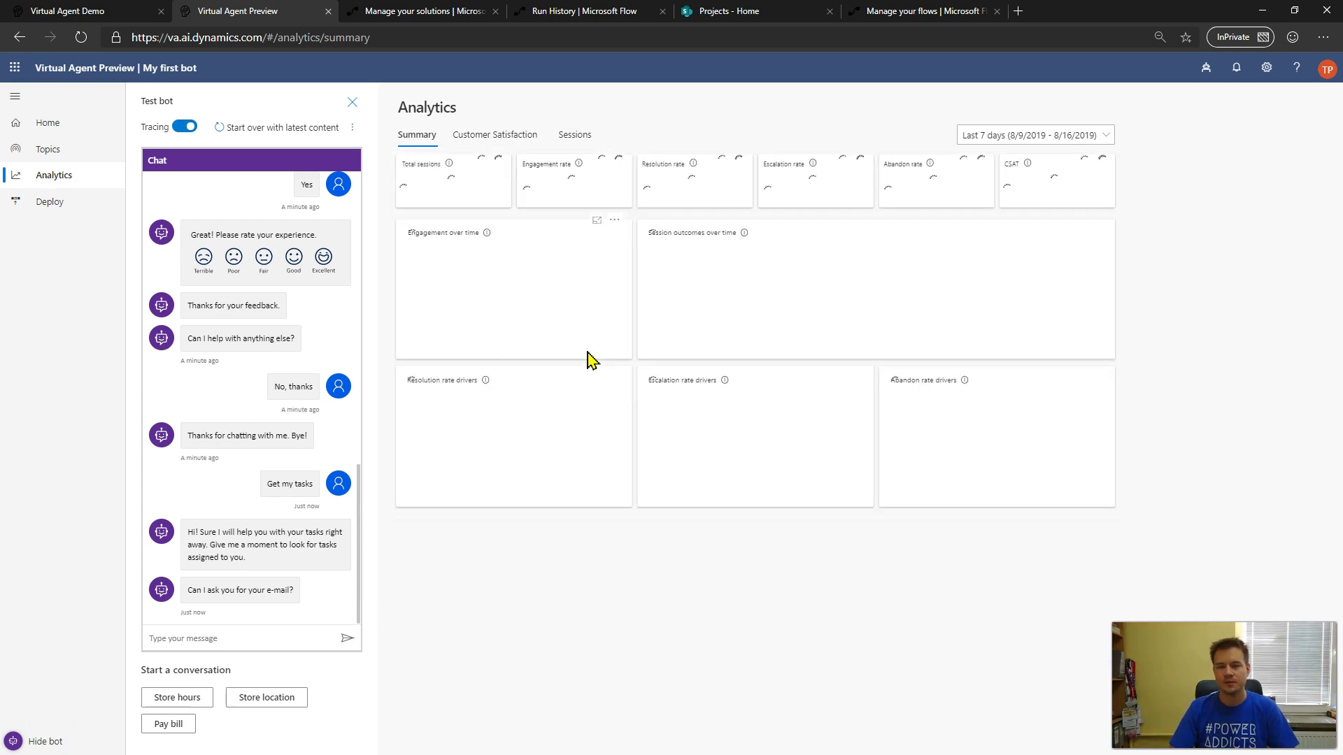
- View the Customer Satisfaction analytics, then go to the bot's Deploy page
click(489, 137)
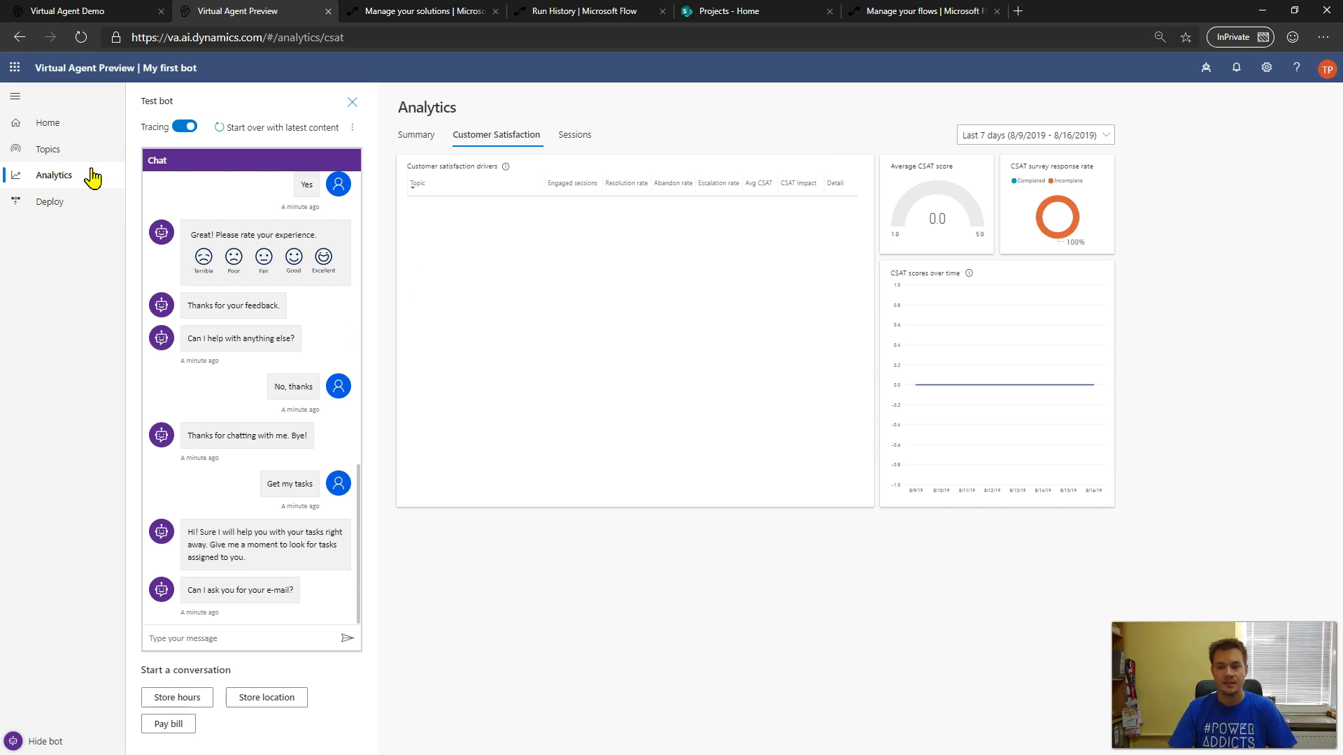
click(47, 204)
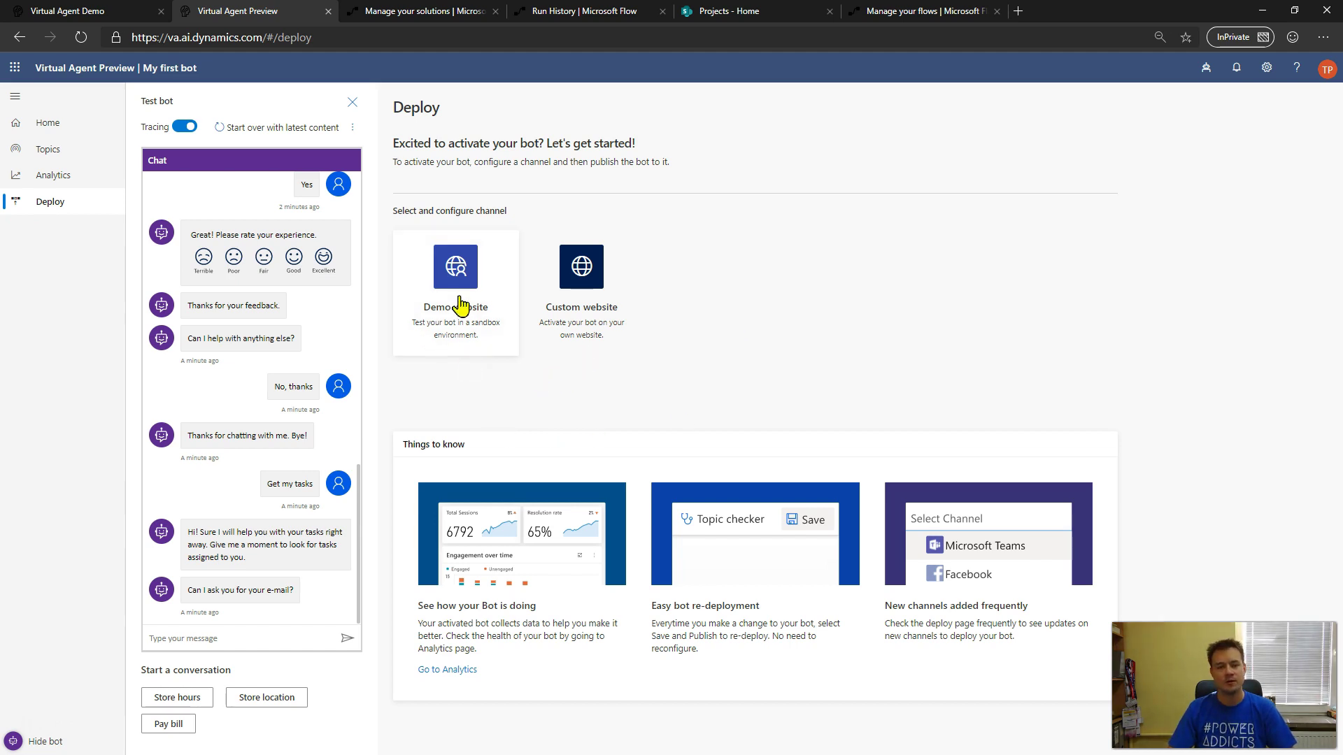
click(73, 14)
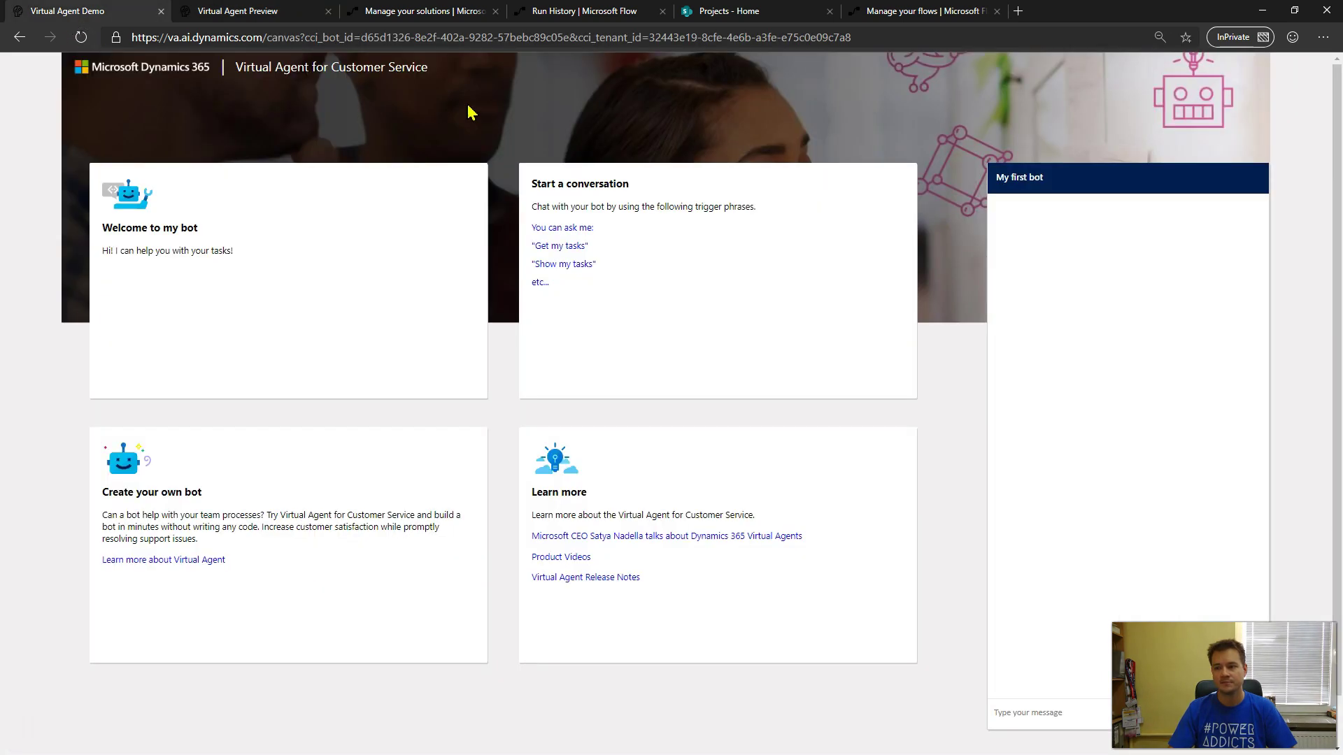
click(548, 38)
key(Return)
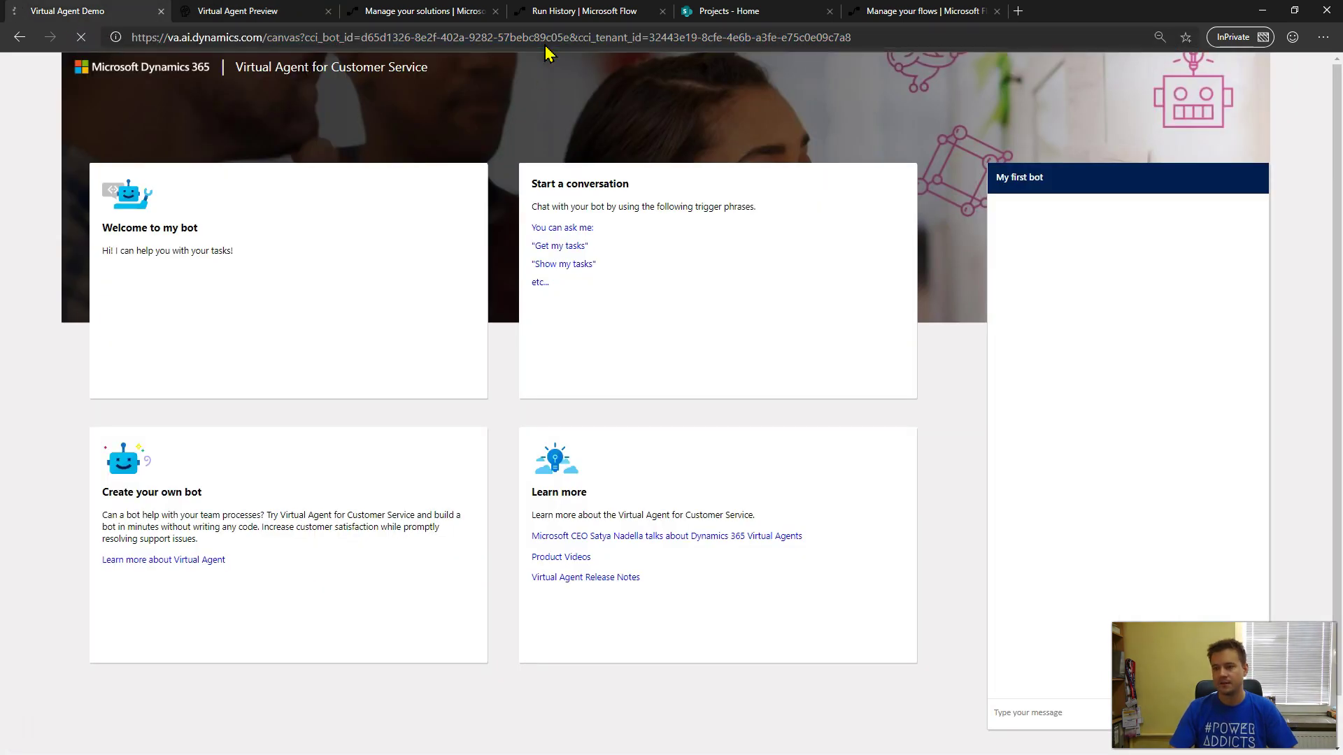
click(234, 14)
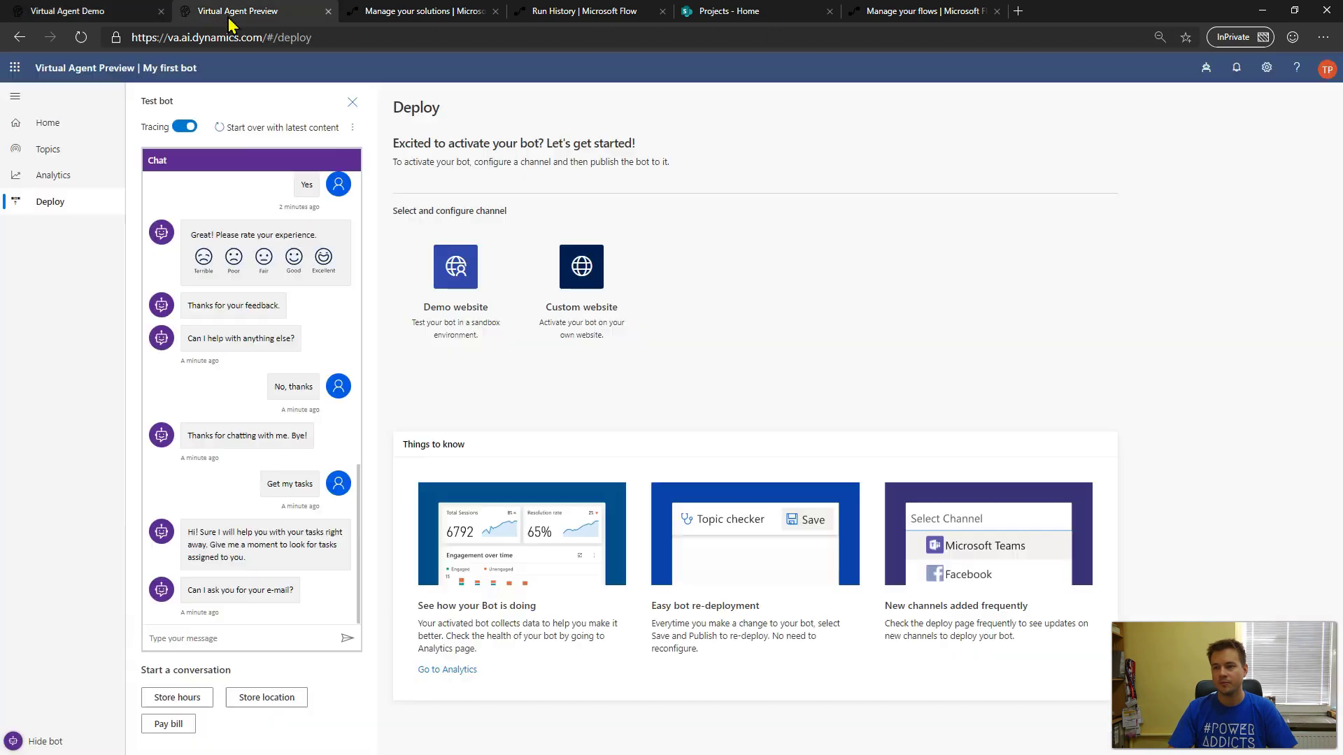
click(474, 323)
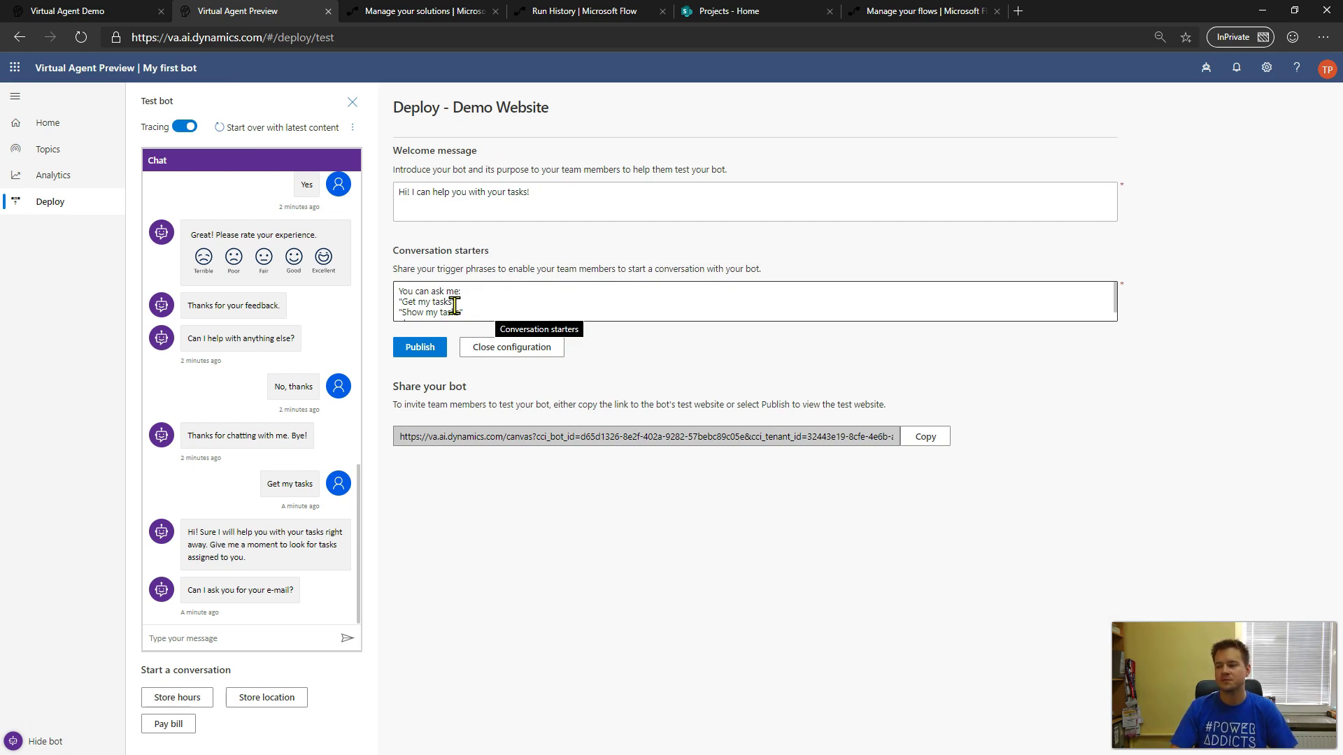
click(100, 12)
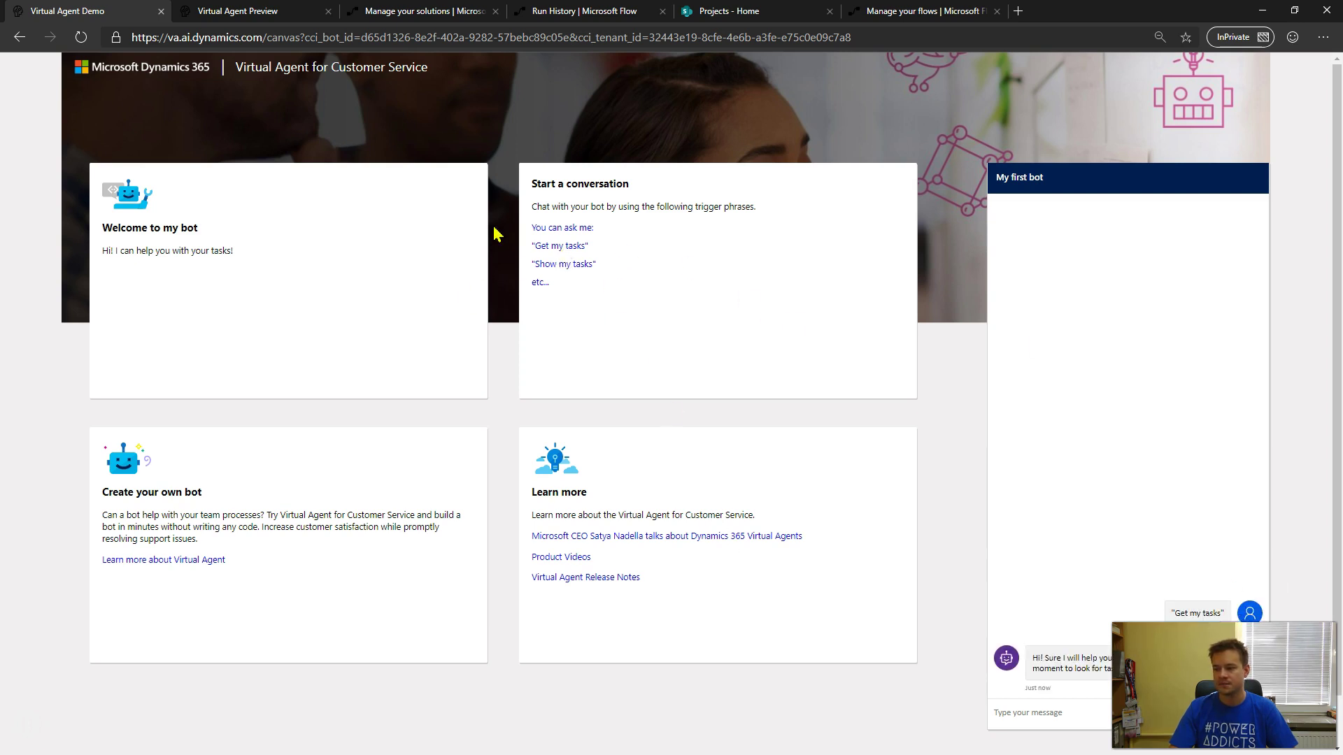
click(232, 12)
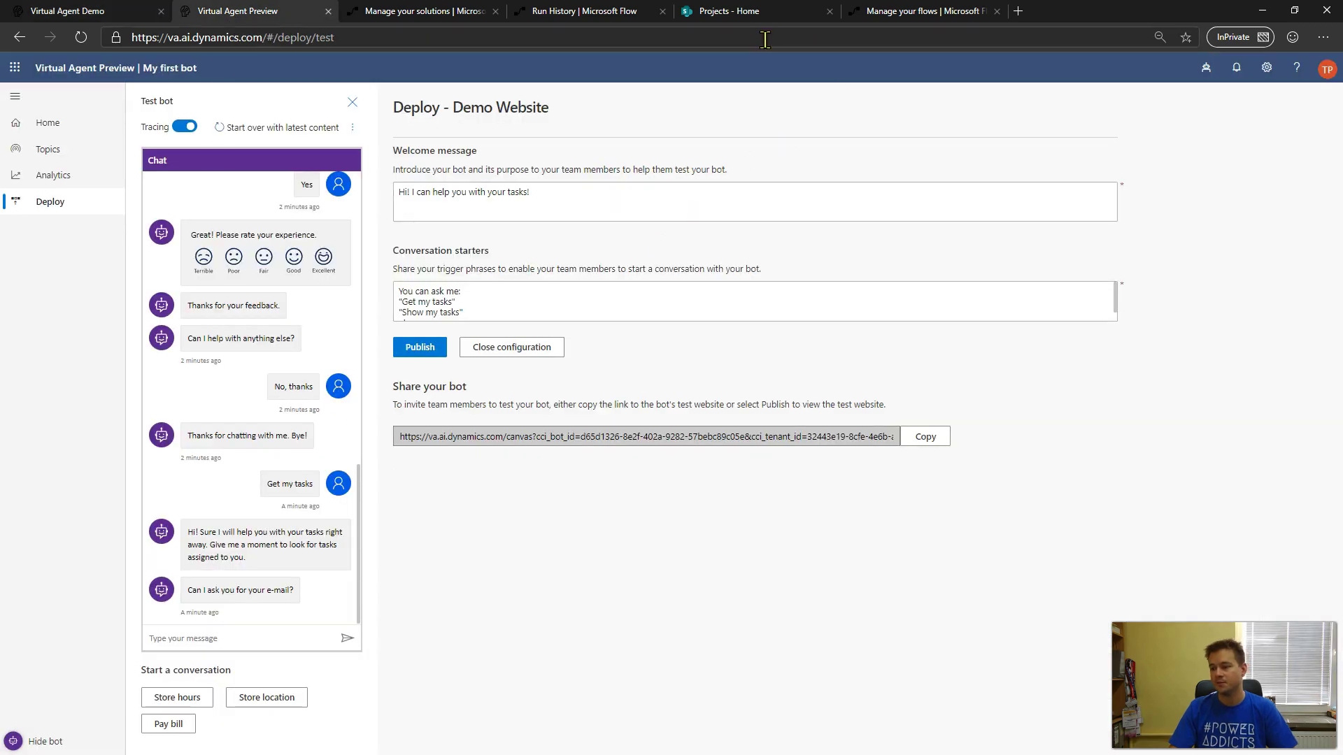
click(46, 206)
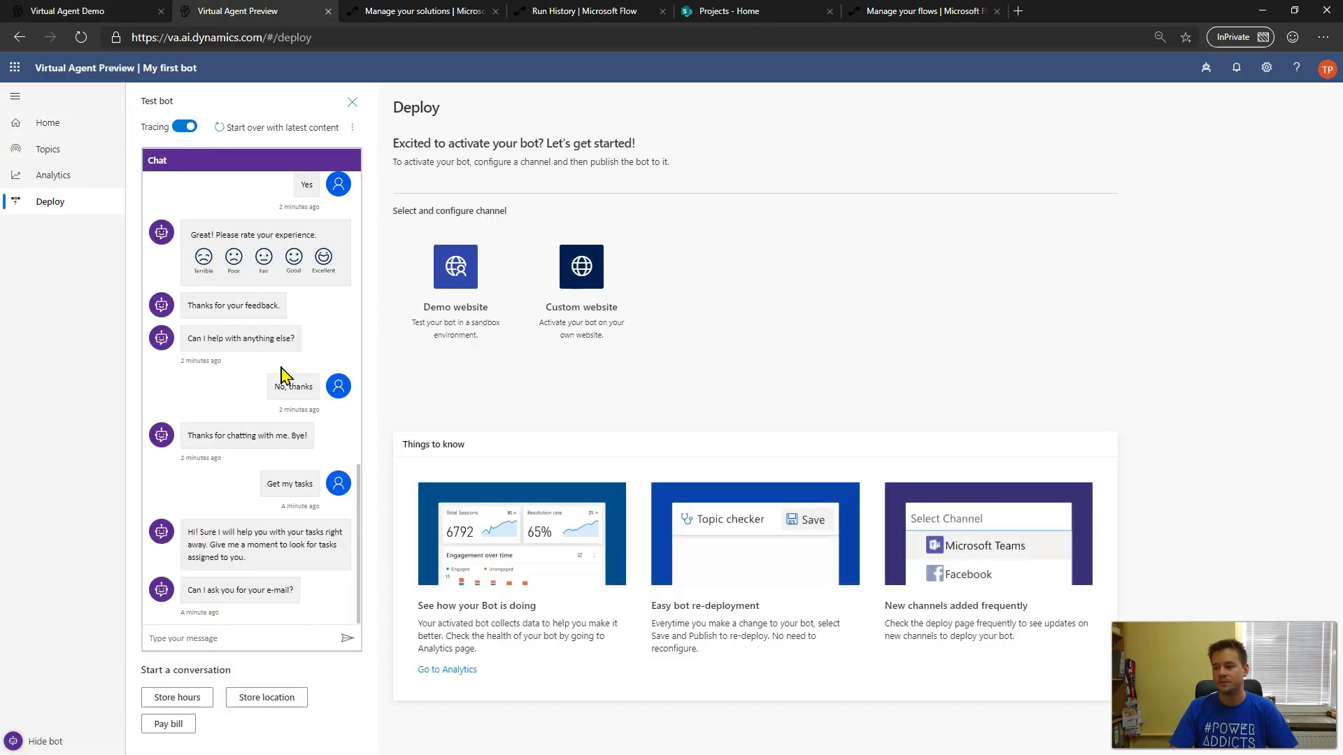
- Select the Custom website channel to reveal the iframe embed code snippet
click(607, 305)
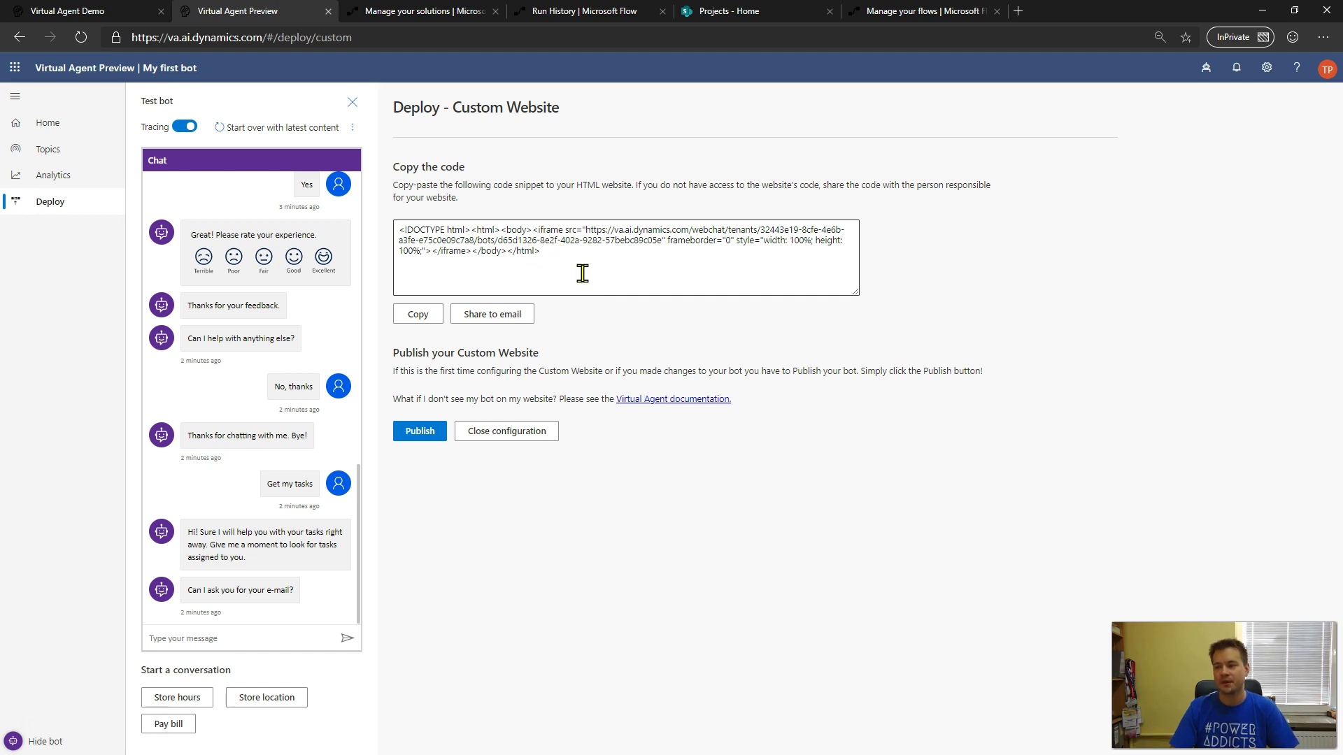
- Switch to the SharePoint Projects home page showing the embedded bot's five waiting tasks
click(785, 14)
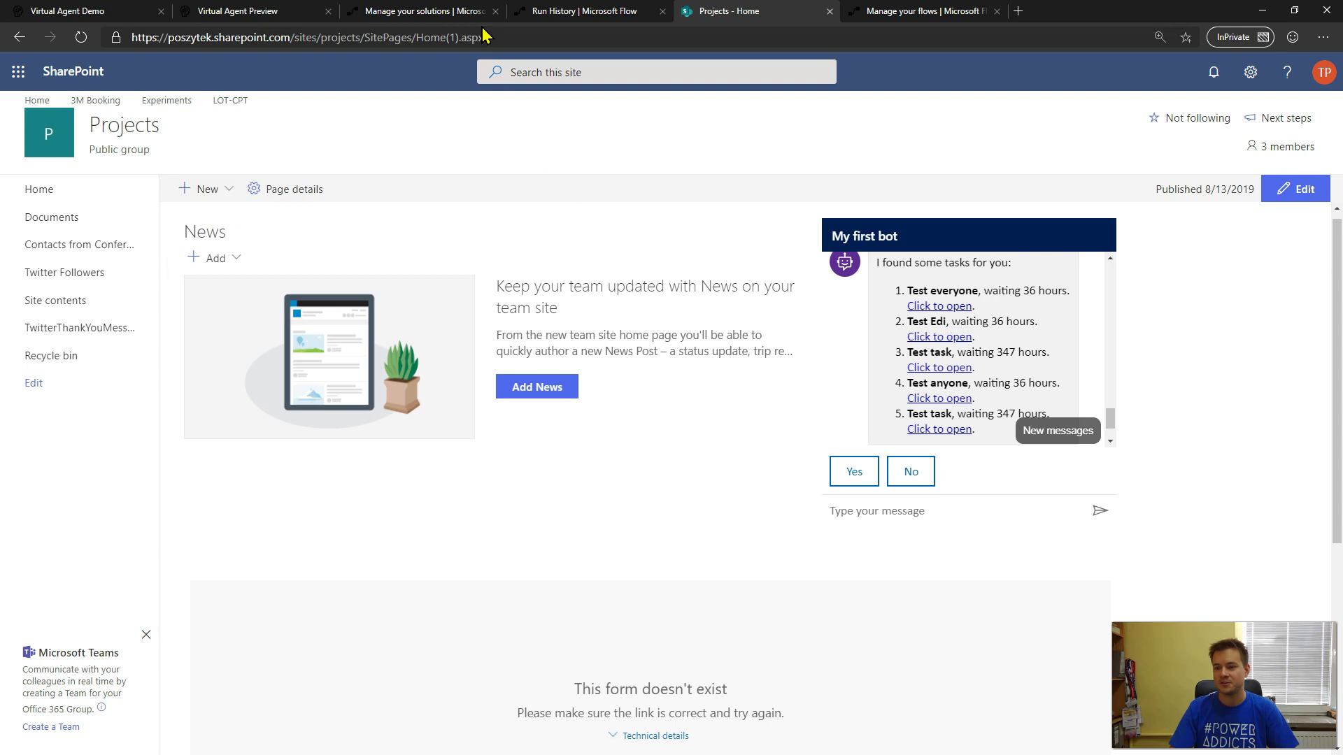
- Return to the Virtual Agent Preview tab and close the custom website configuration
click(250, 11)
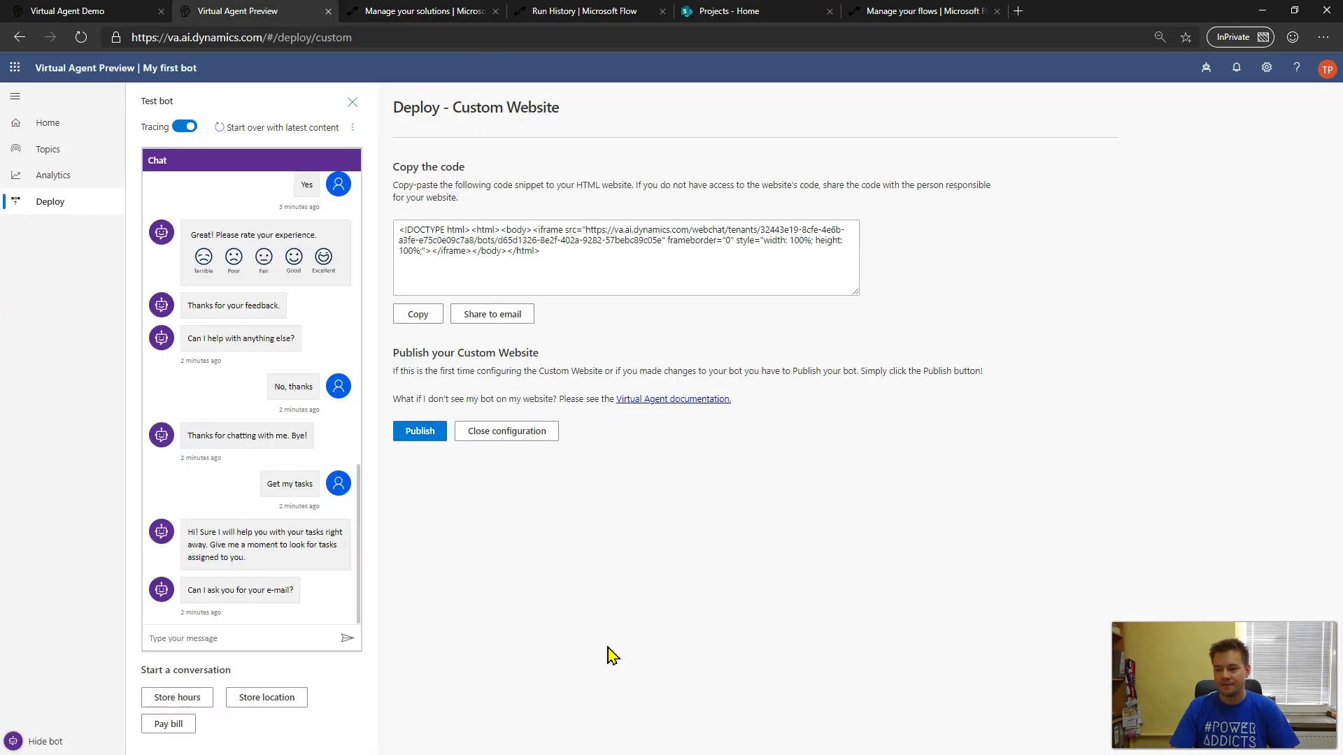
click(535, 433)
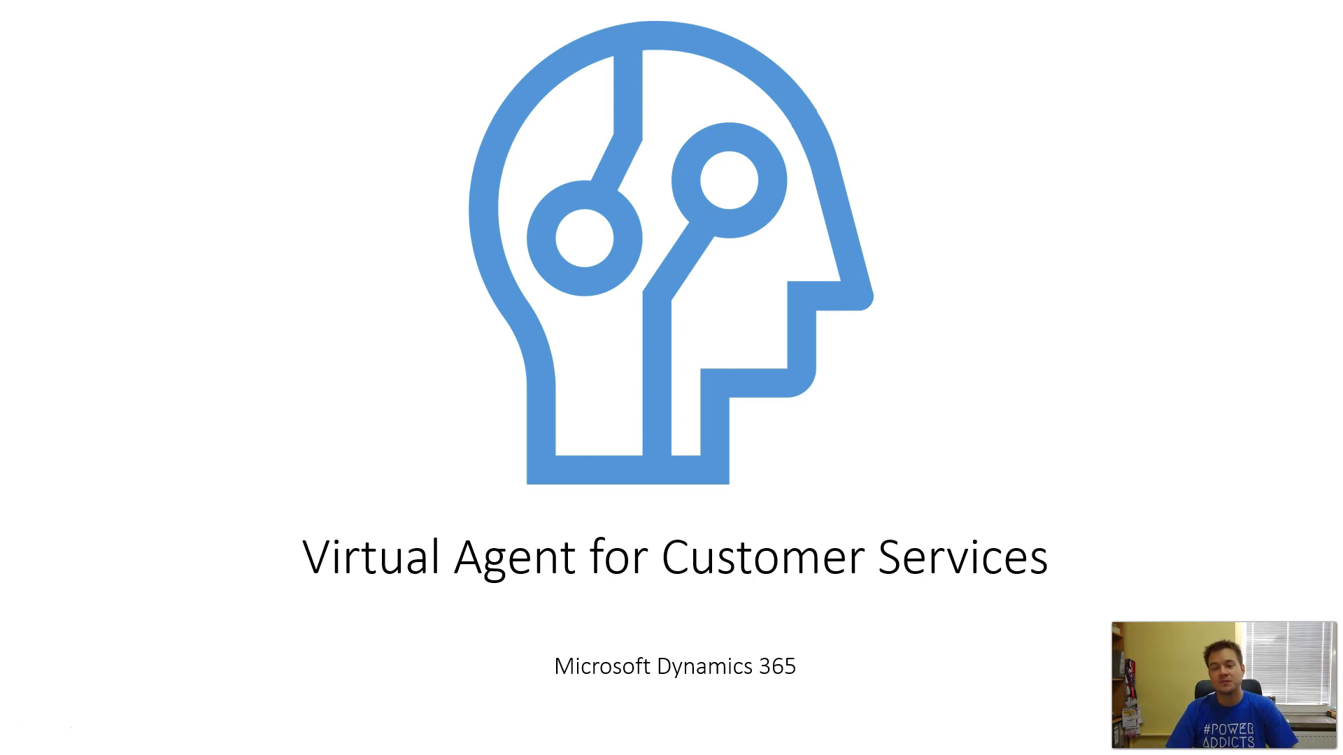
- Move the PowerPoint presentation forward one slide to its closing slide
key(Right)
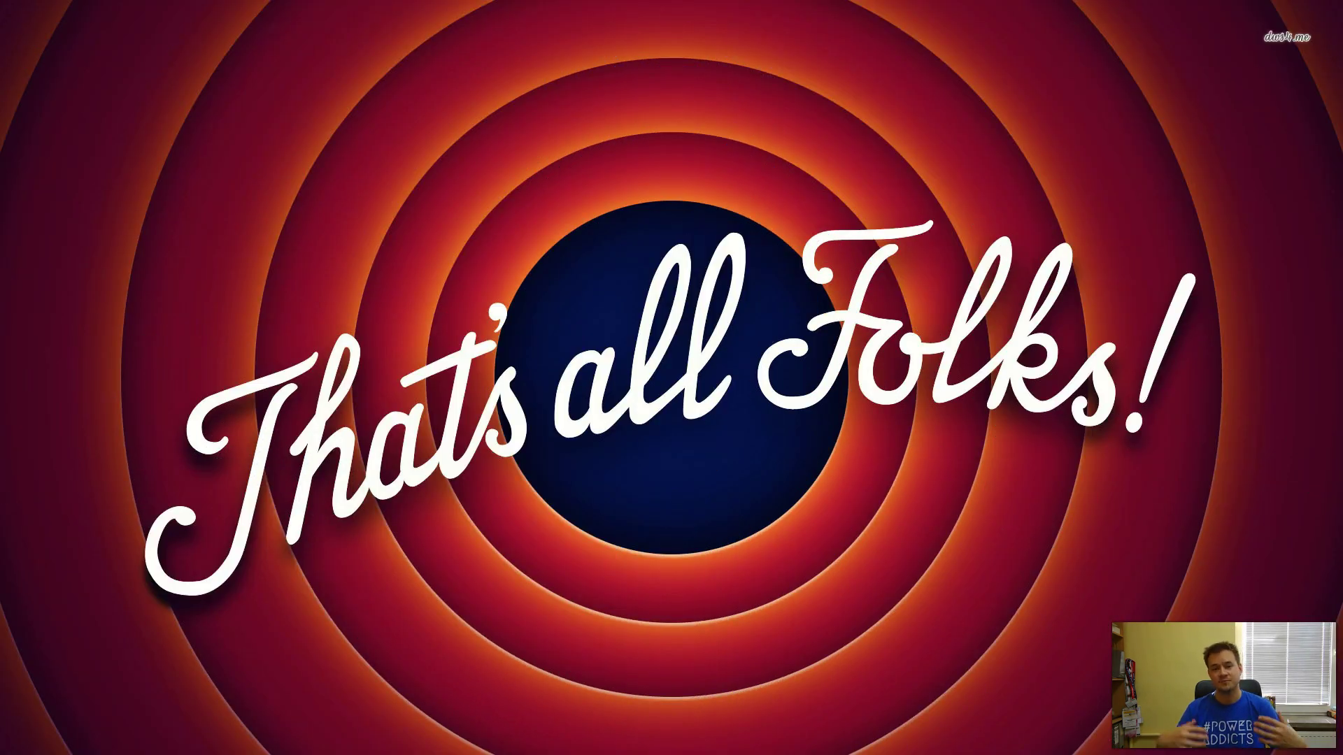